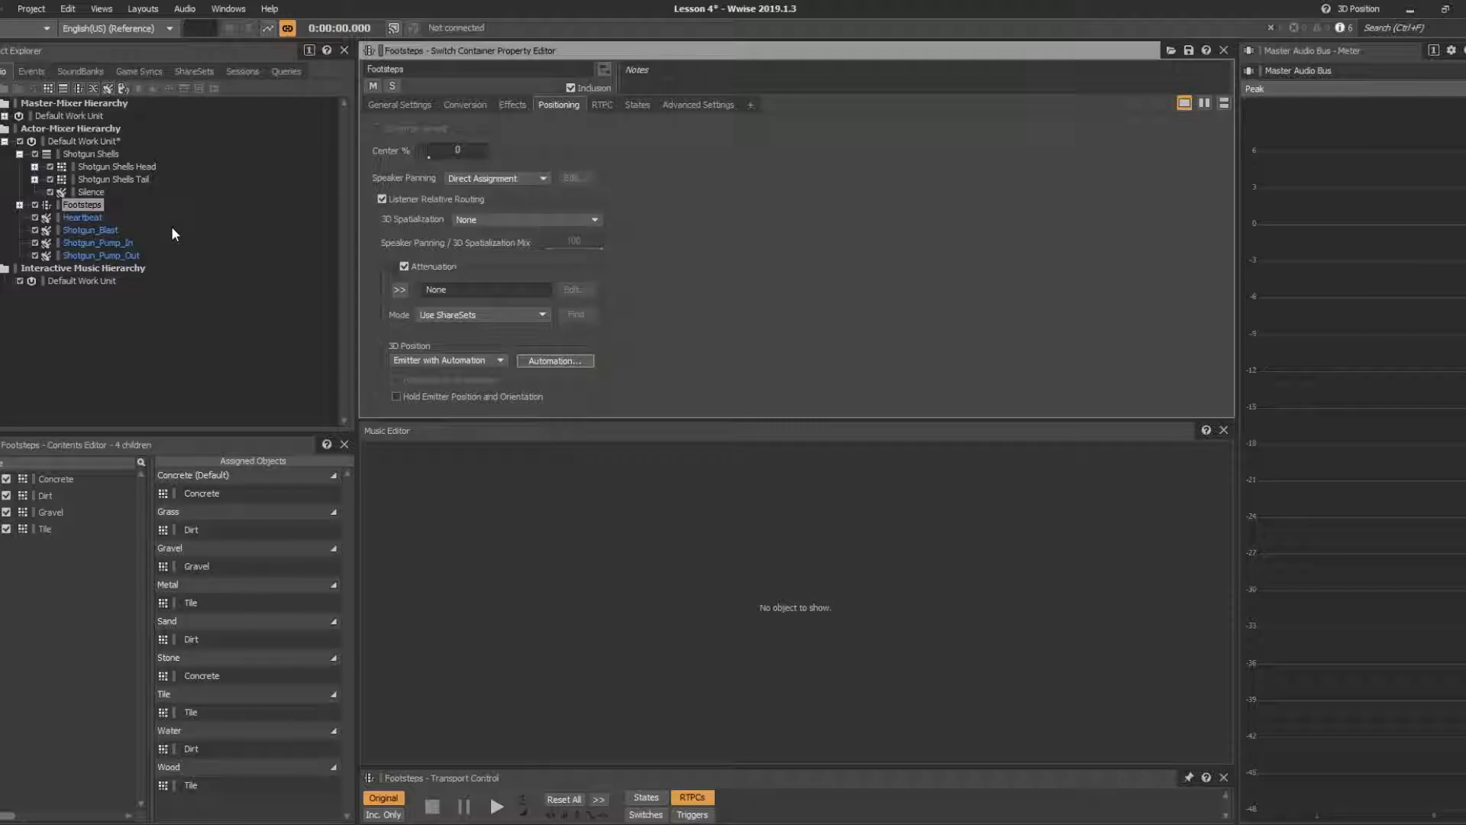
Step: Audition the Fire_Shotgun_Player event
click(32, 71)
click(120, 141)
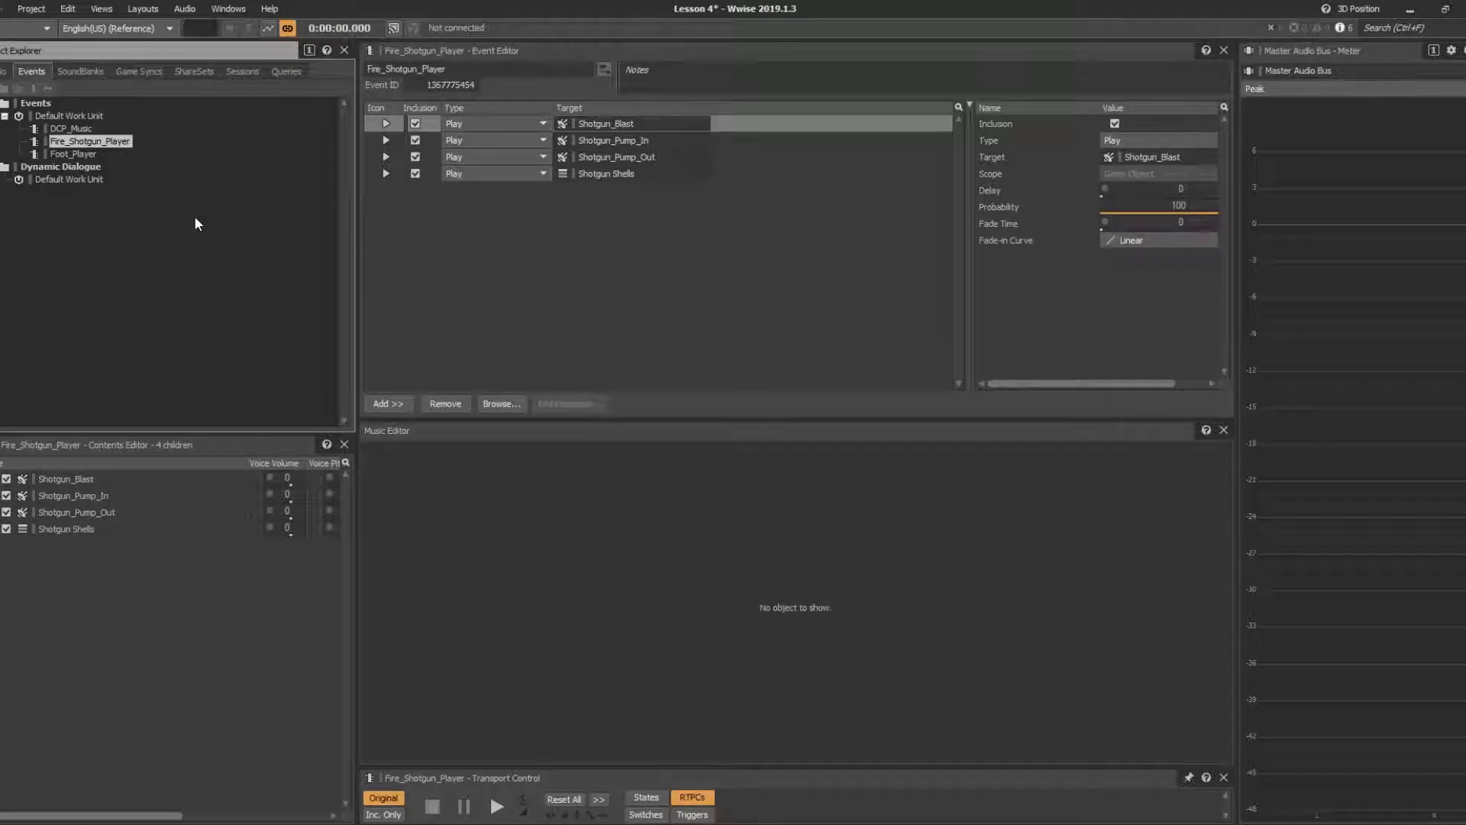
key(space)
key(space)
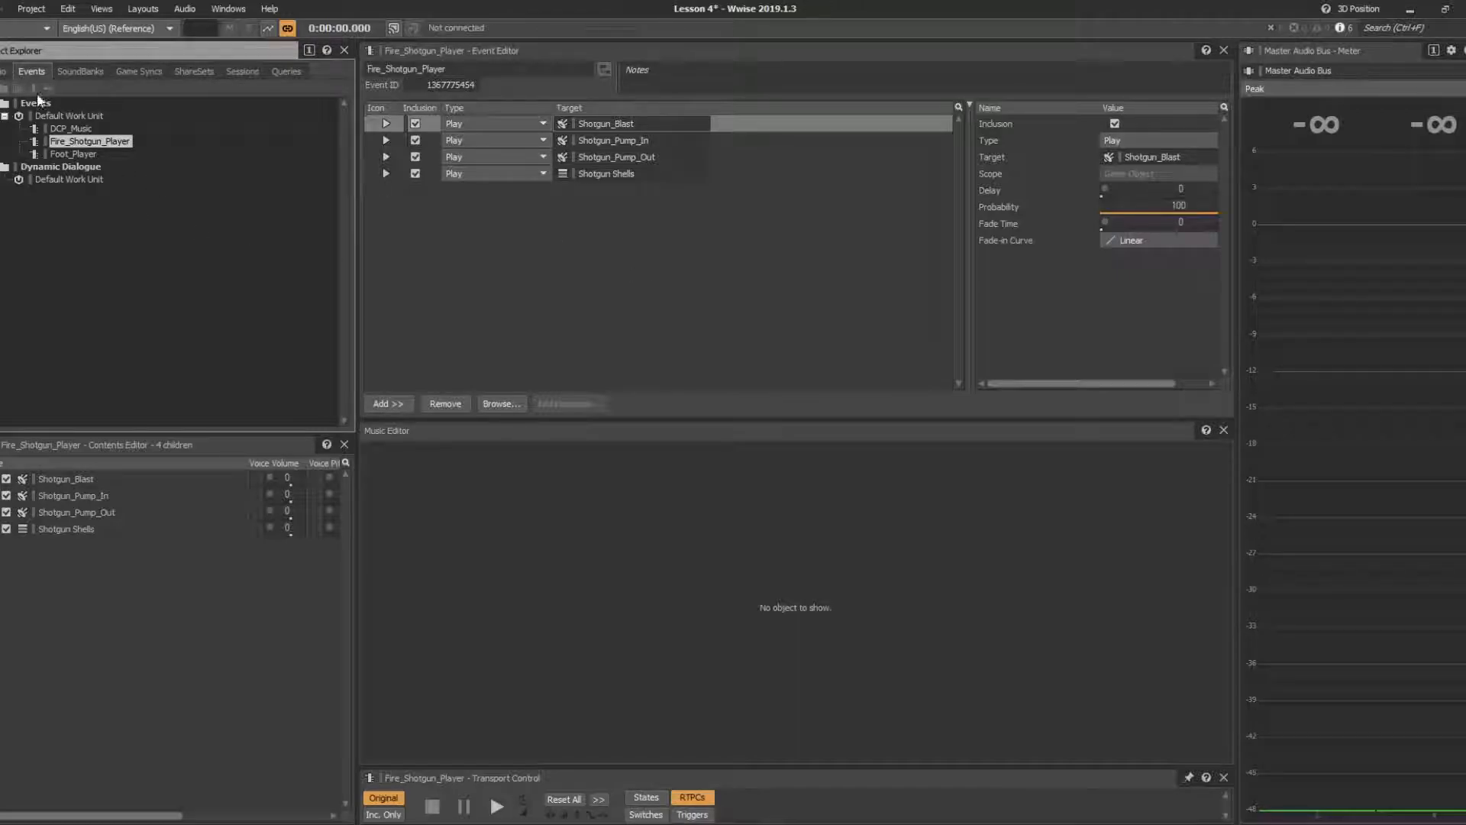
Step: Open the positioning settings of the Shotgun Shells container and choose Direct Assignment for speaker panning
click(3, 71)
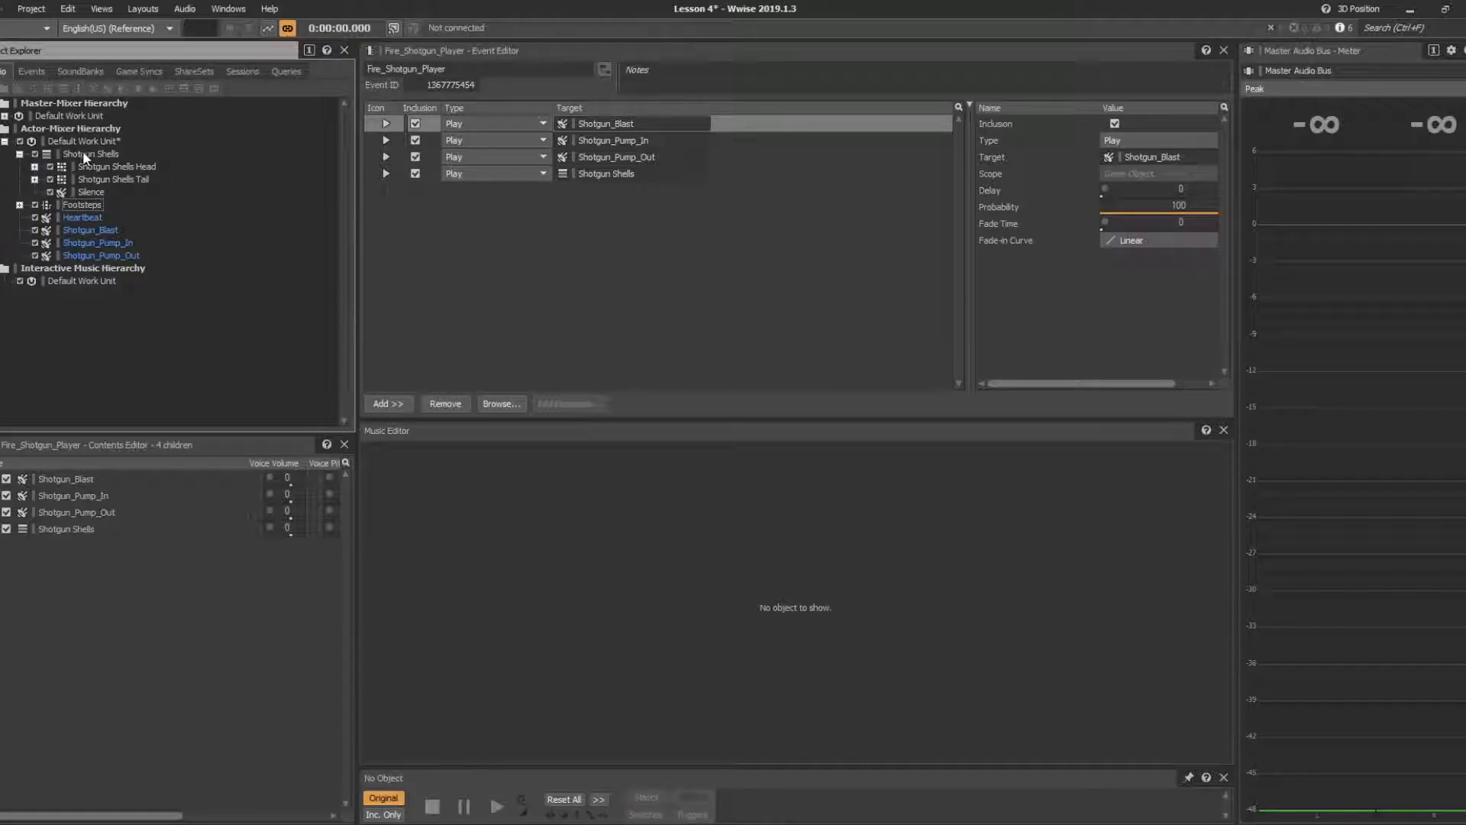
click(84, 153)
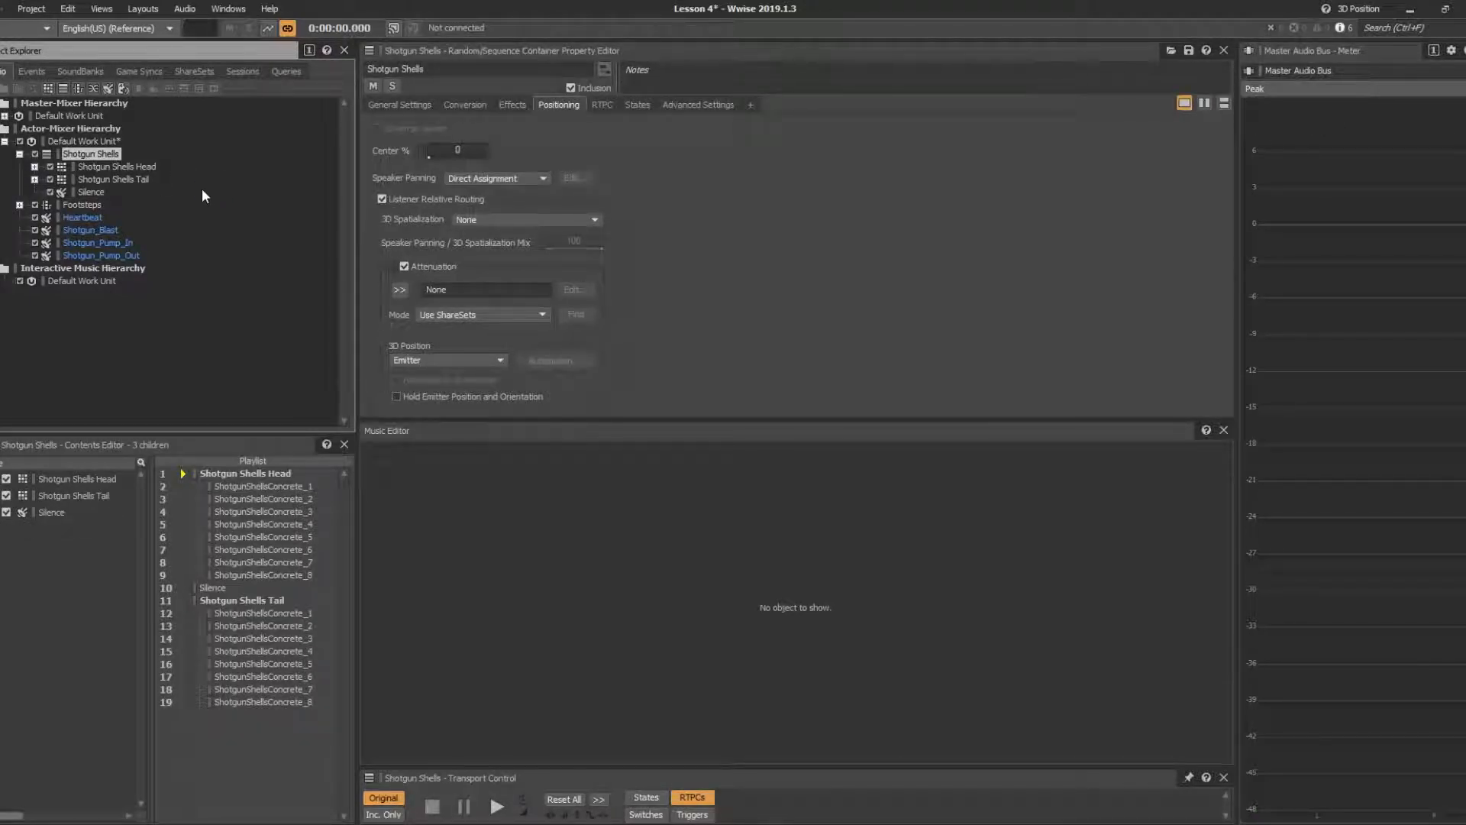
click(254, 170)
click(64, 157)
click(396, 104)
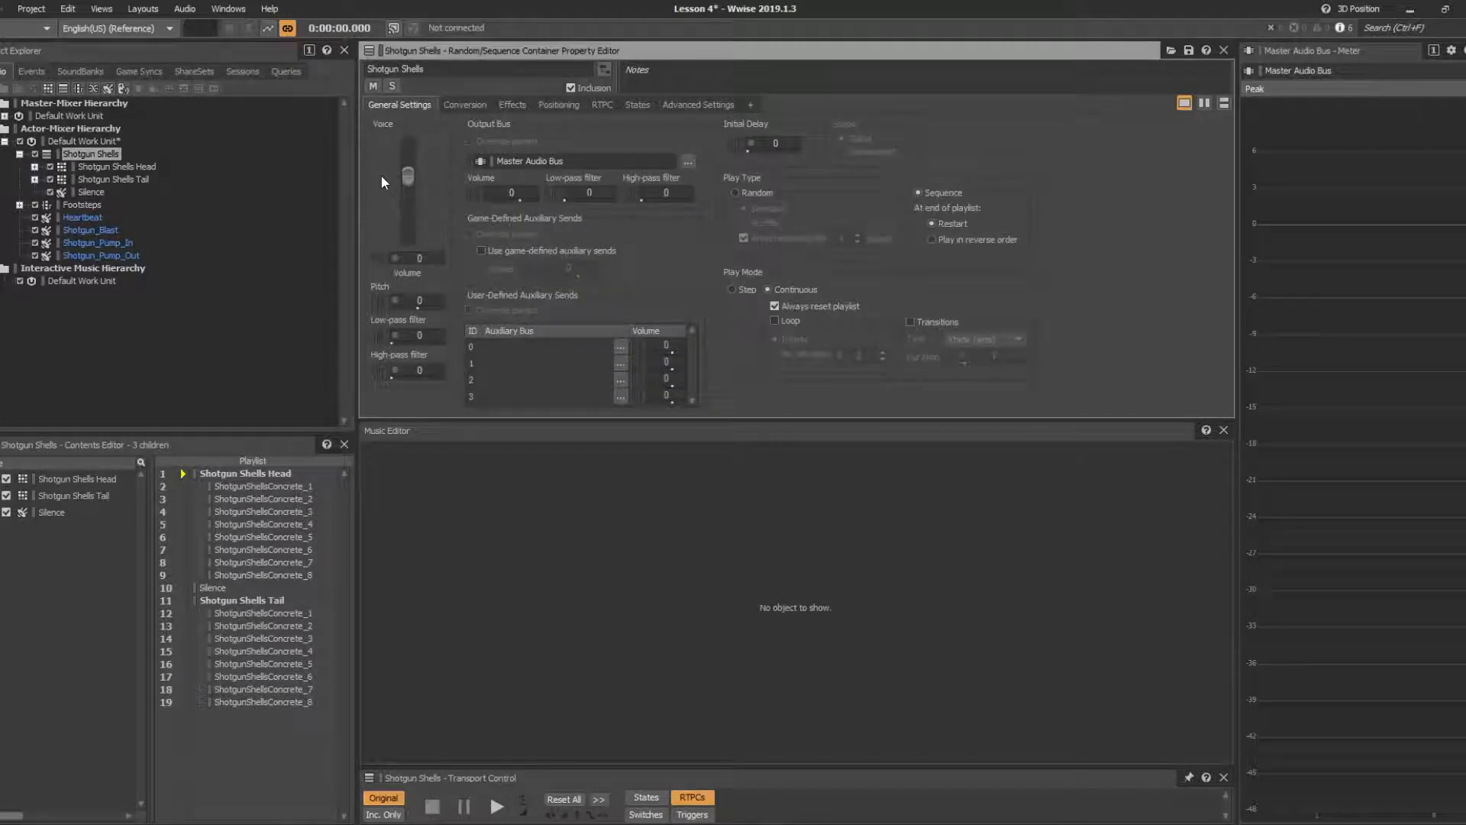
click(552, 102)
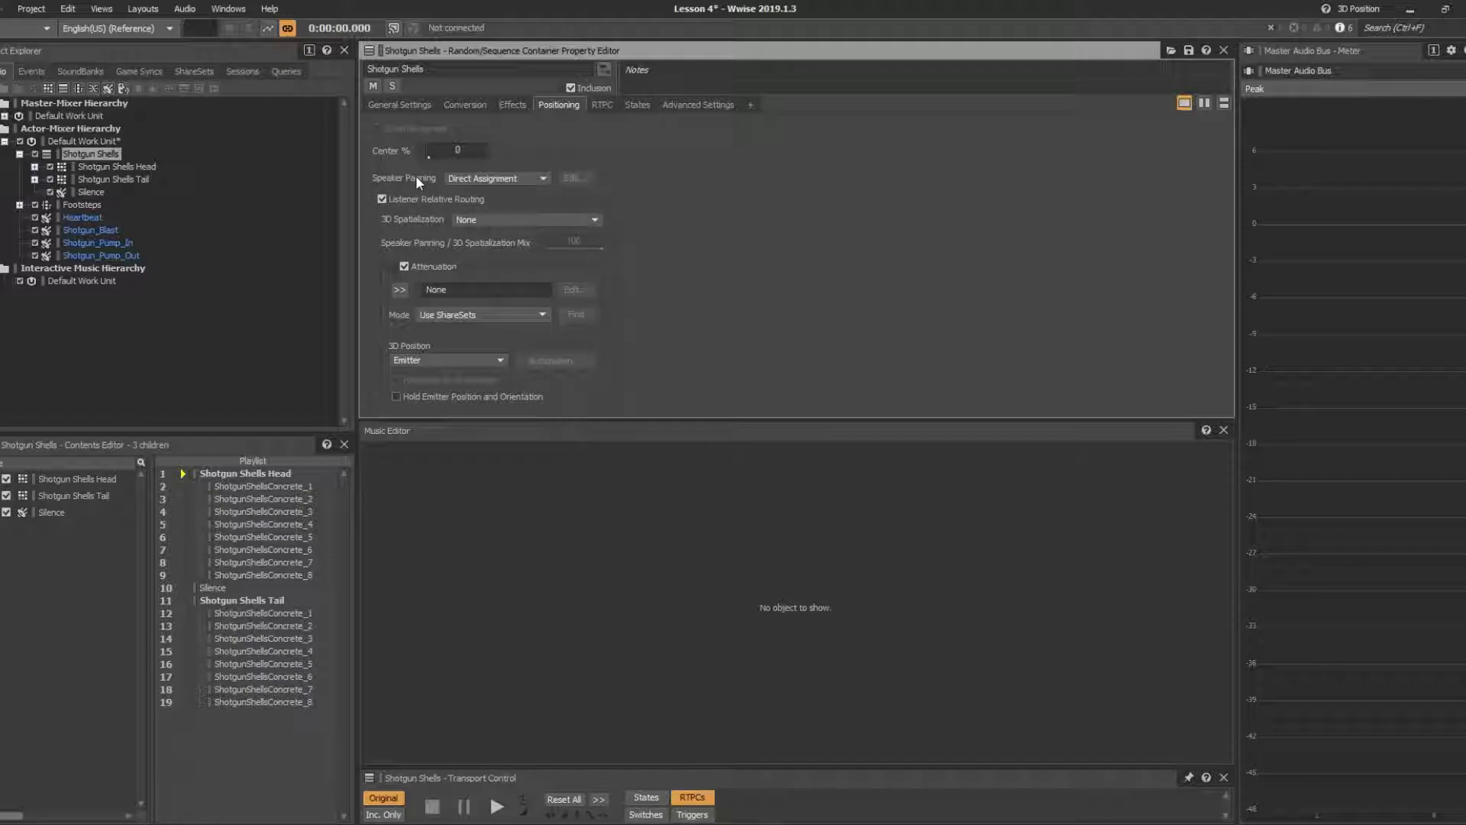
click(543, 179)
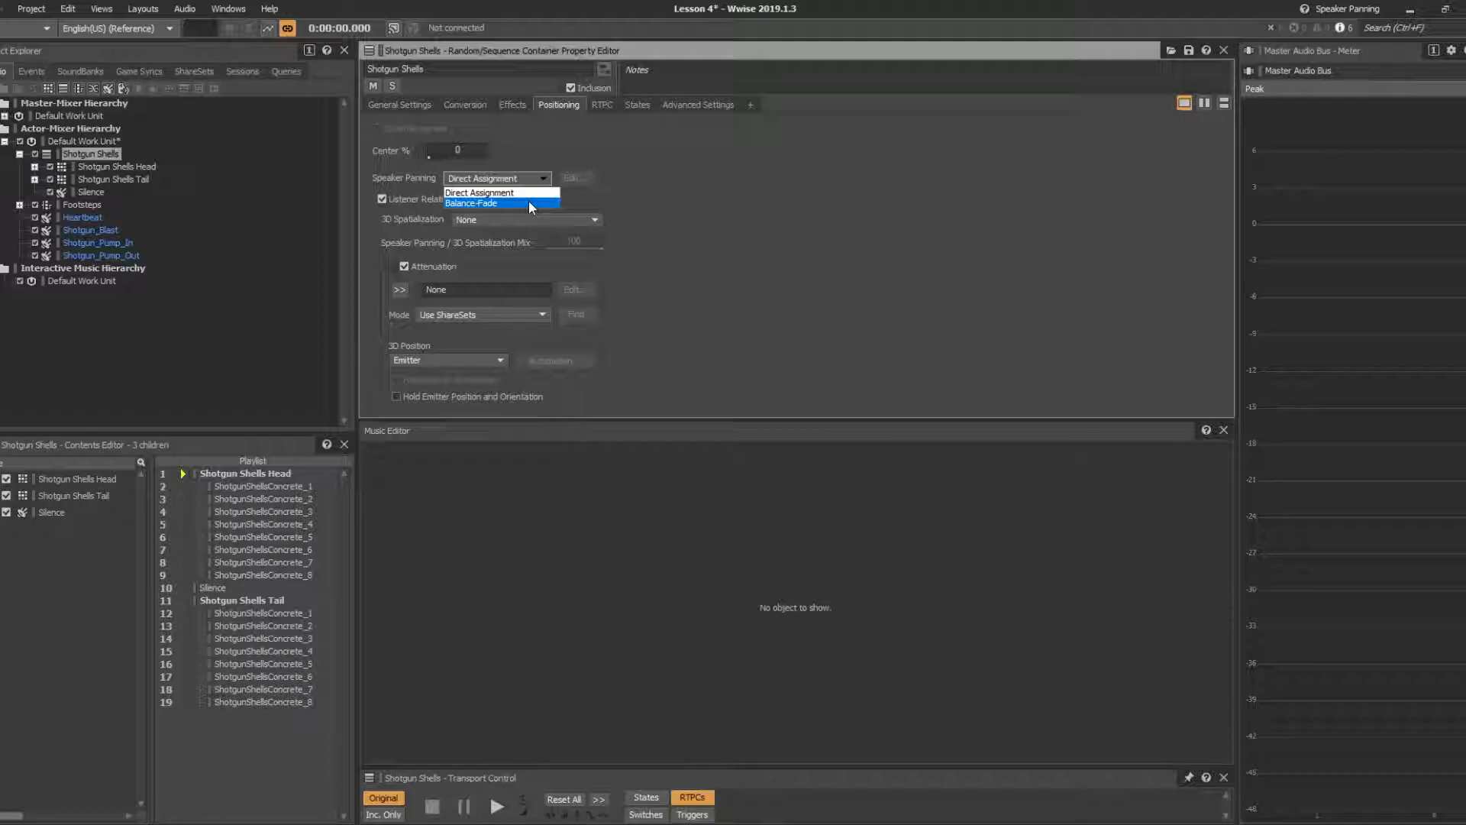
click(525, 196)
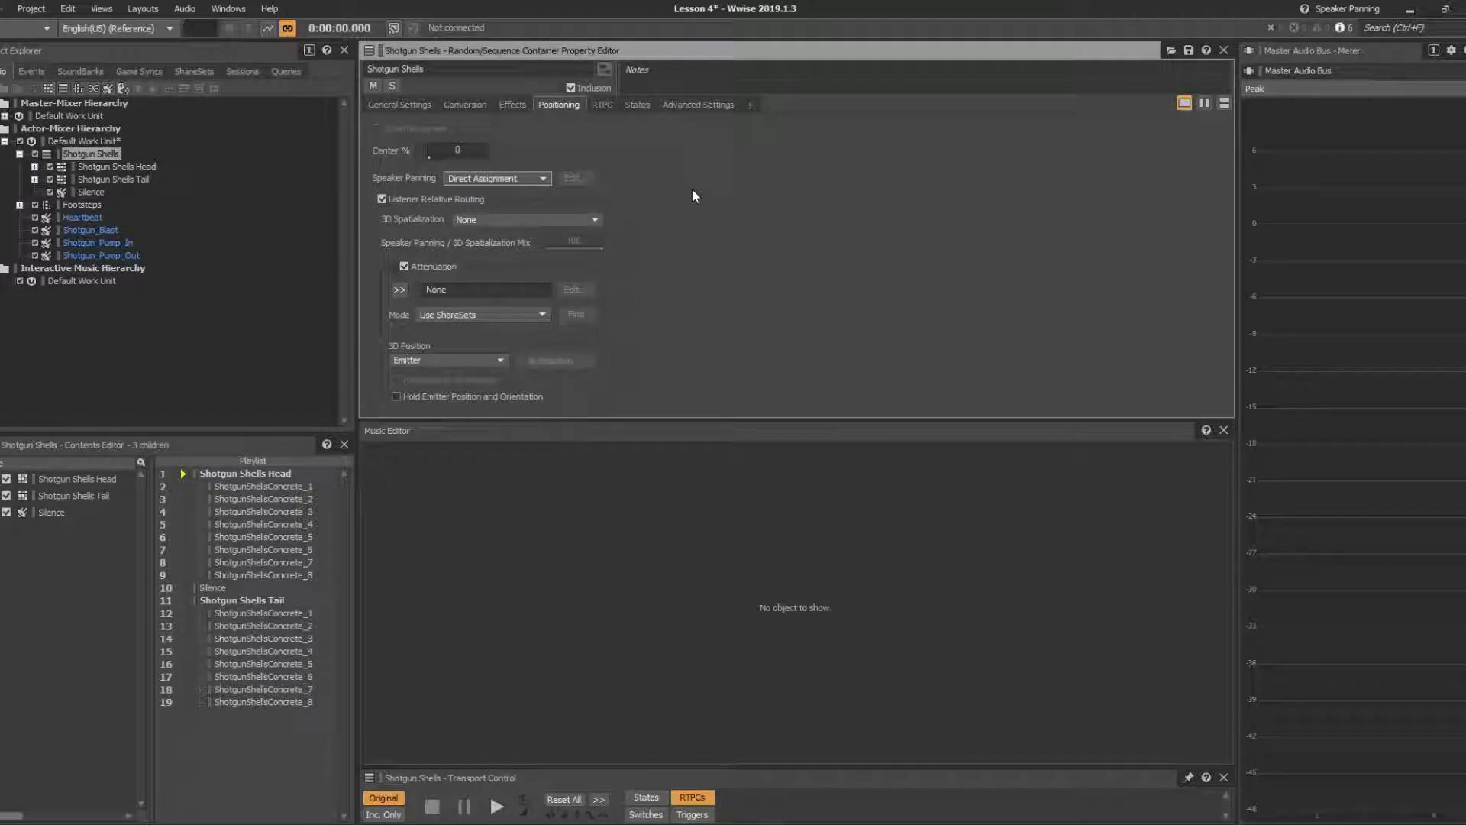
Step: Set the Shotgun Shells container's 3D spatialization to Position and its 3D position to Emitter with Automation
click(506, 220)
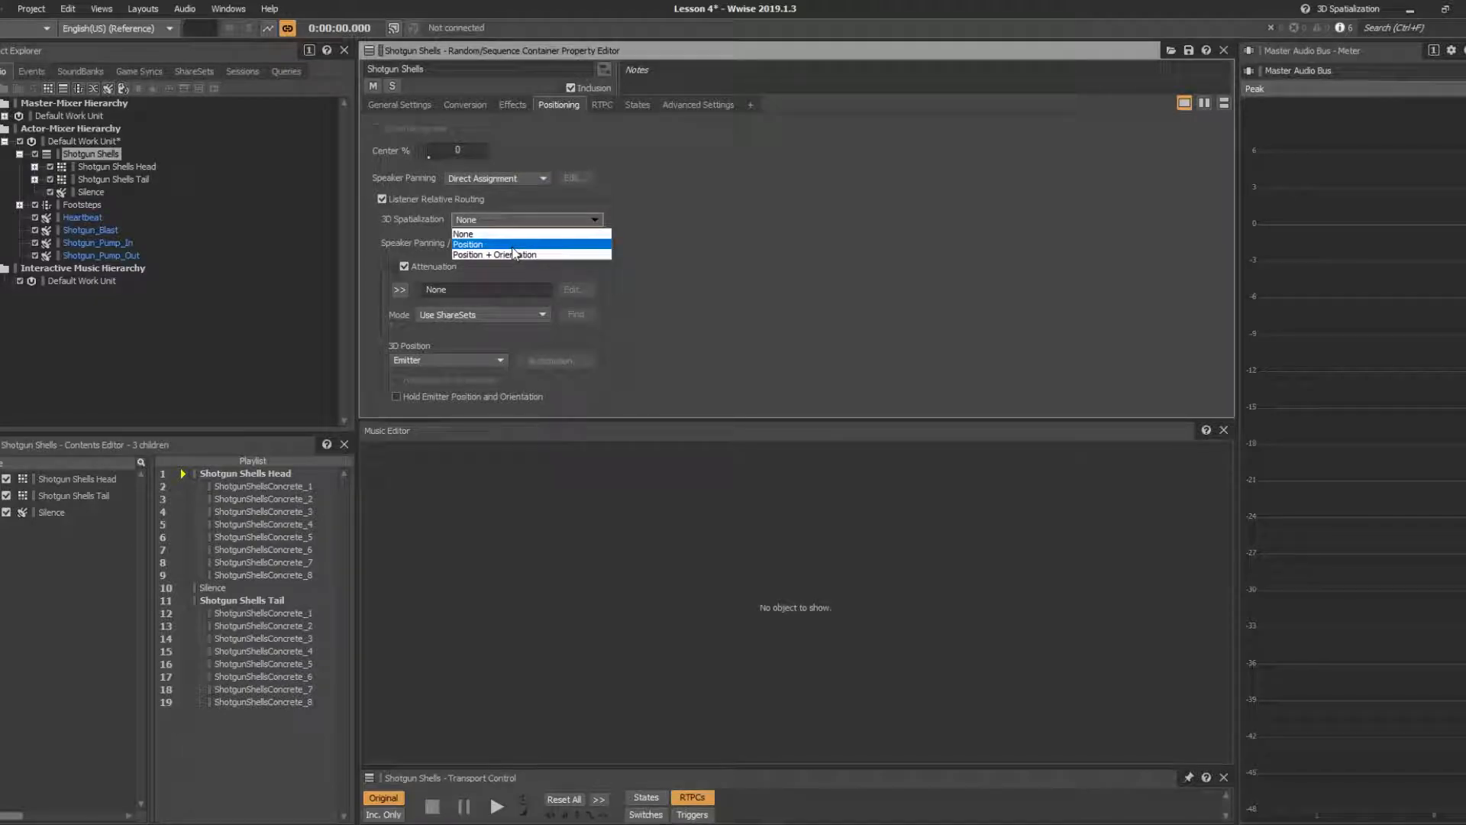
click(512, 245)
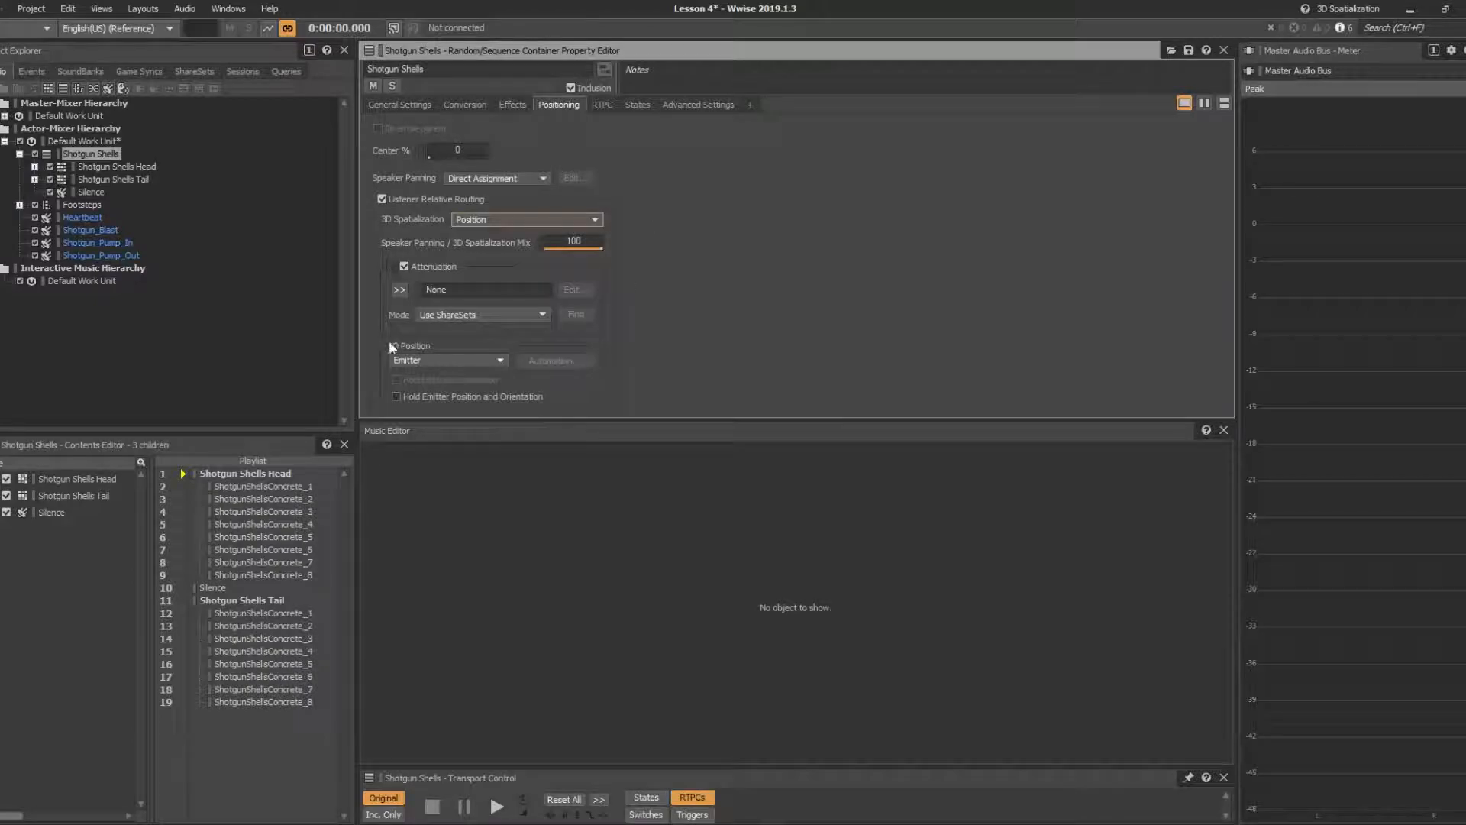
click(490, 362)
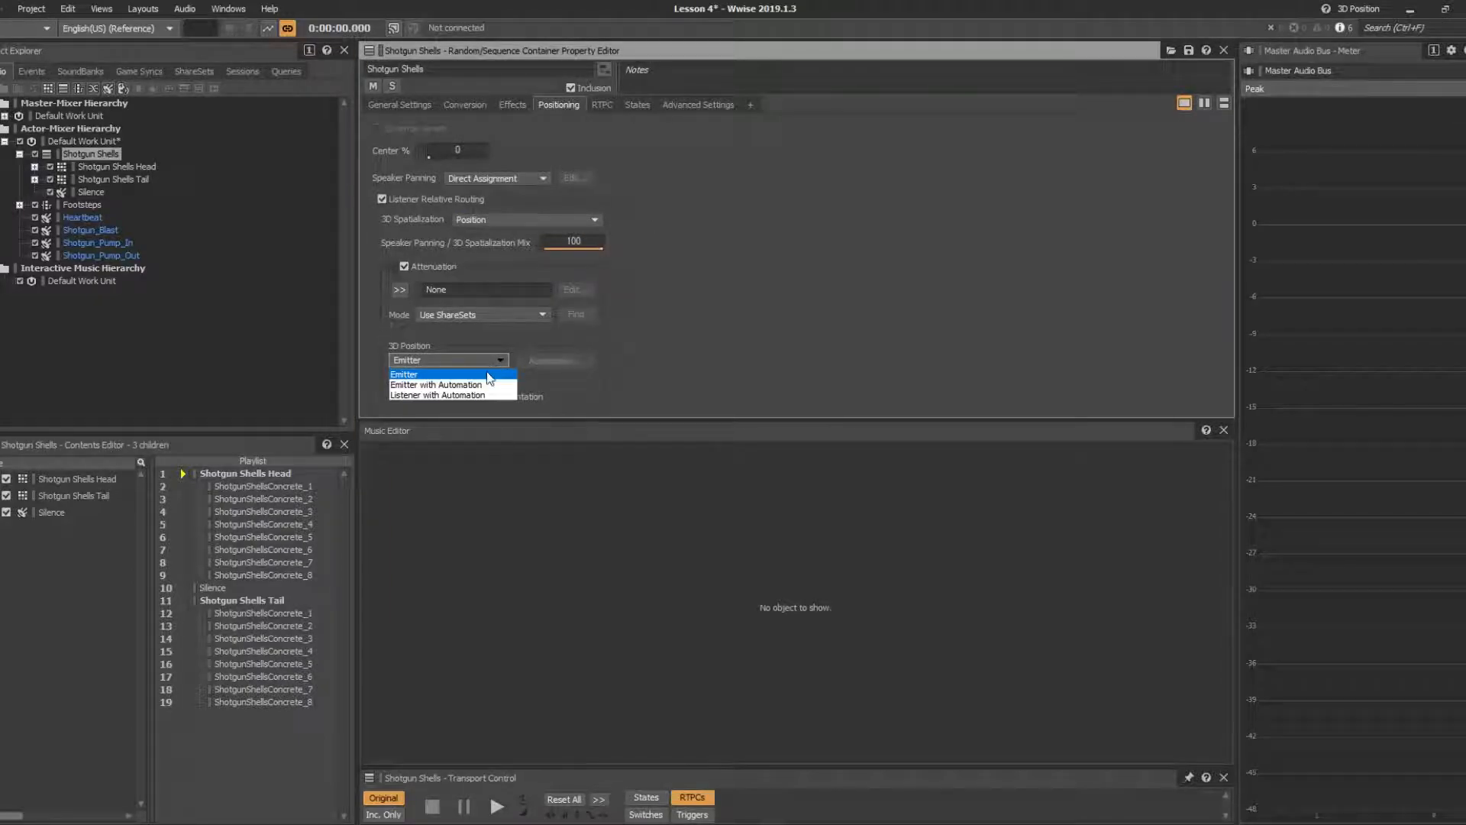
click(458, 385)
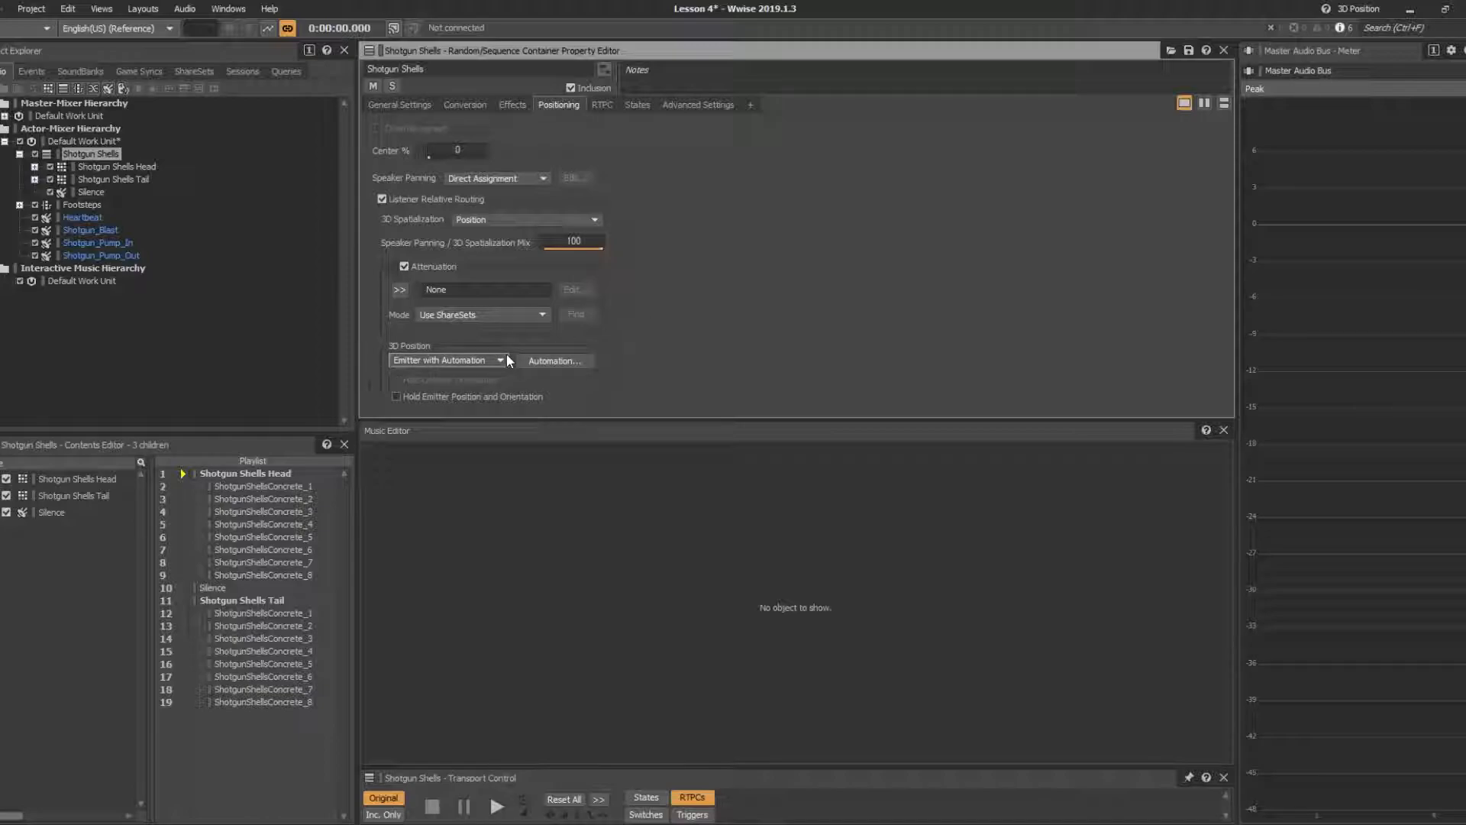
Step: Open the 3D automation position editor for Shotgun Shells and create a new path with the default name
click(554, 361)
drag(640, 150, 888, 154)
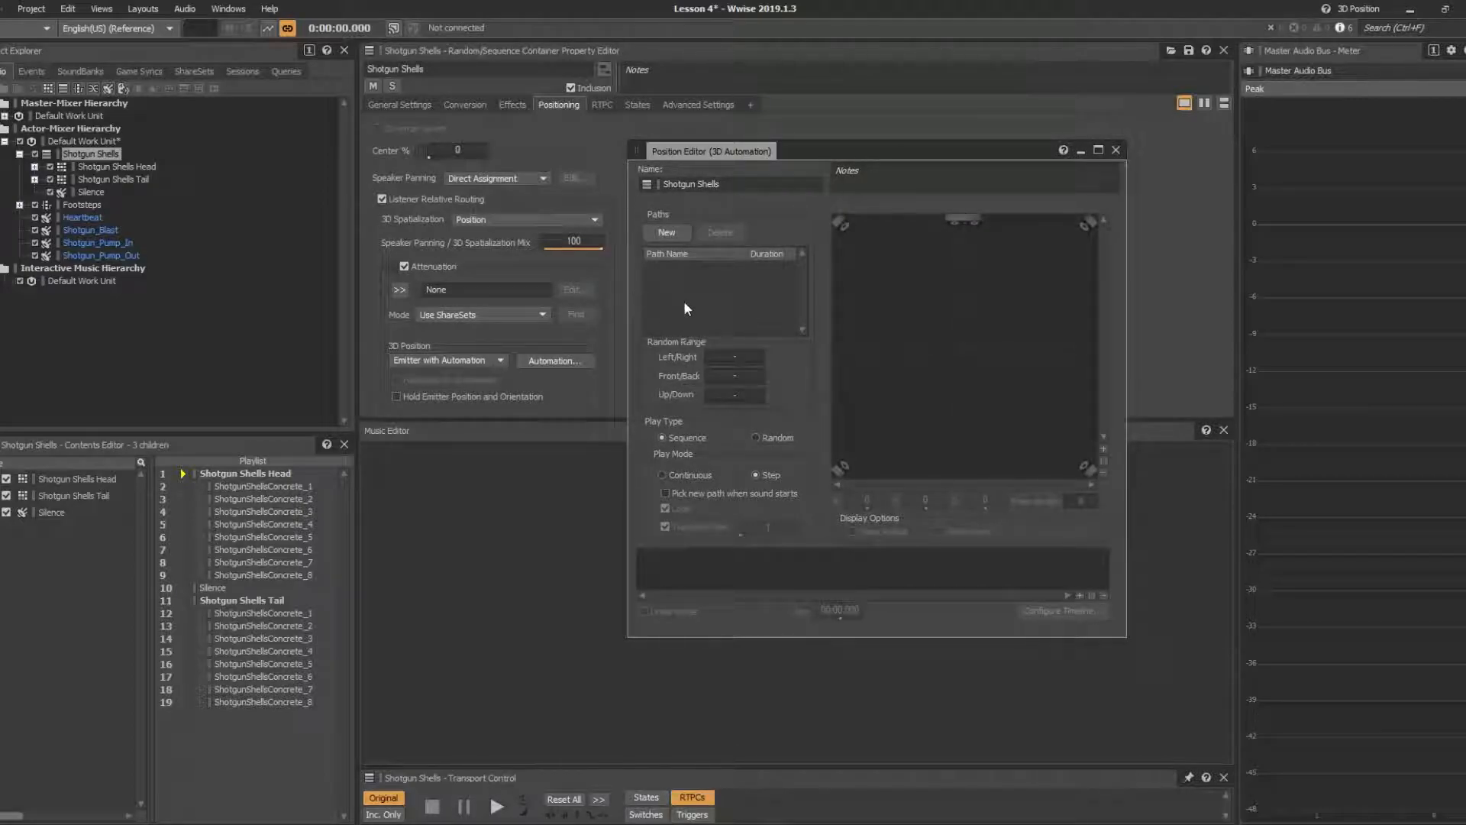
click(677, 232)
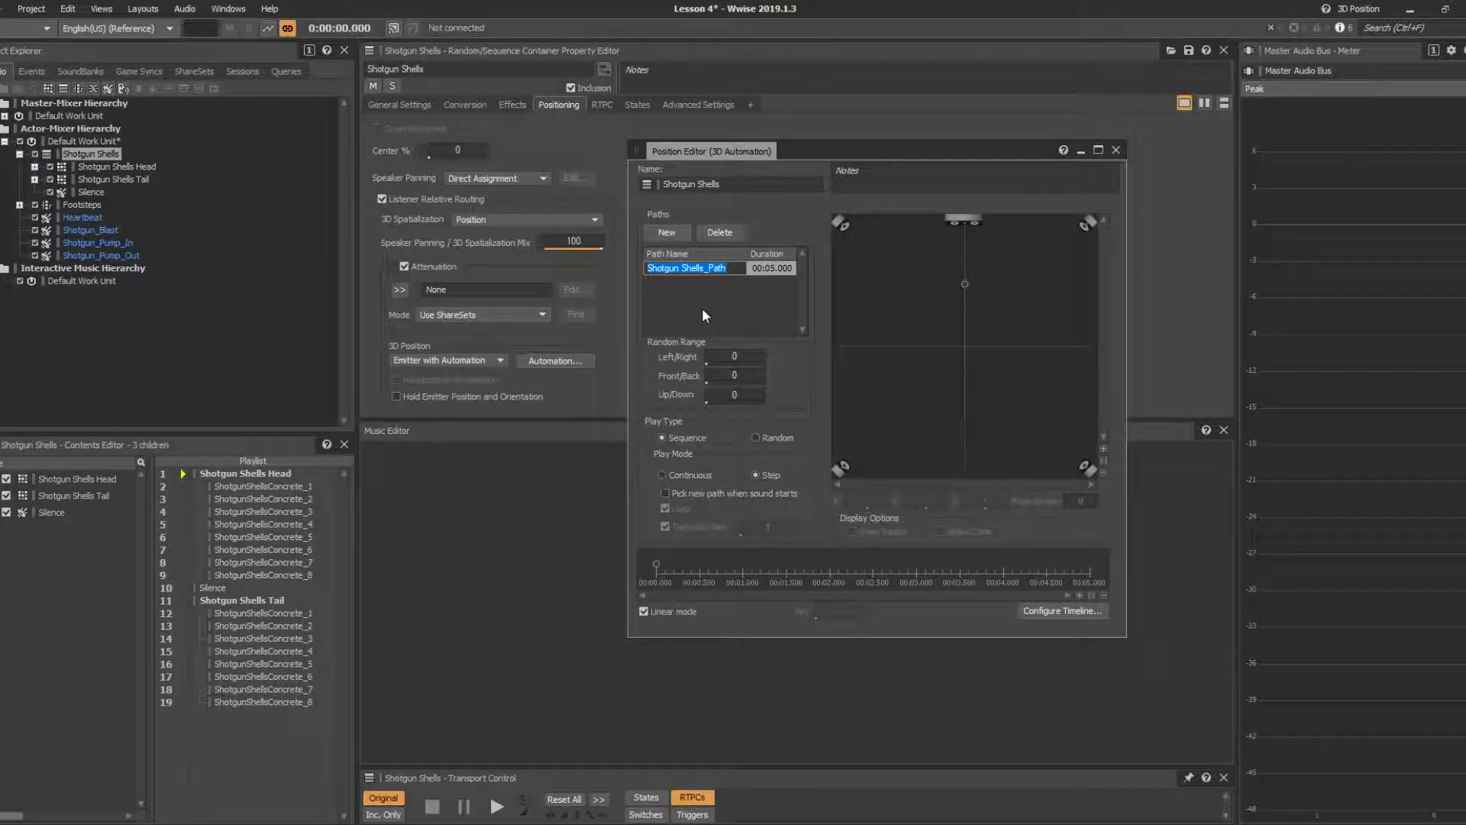
key(Return)
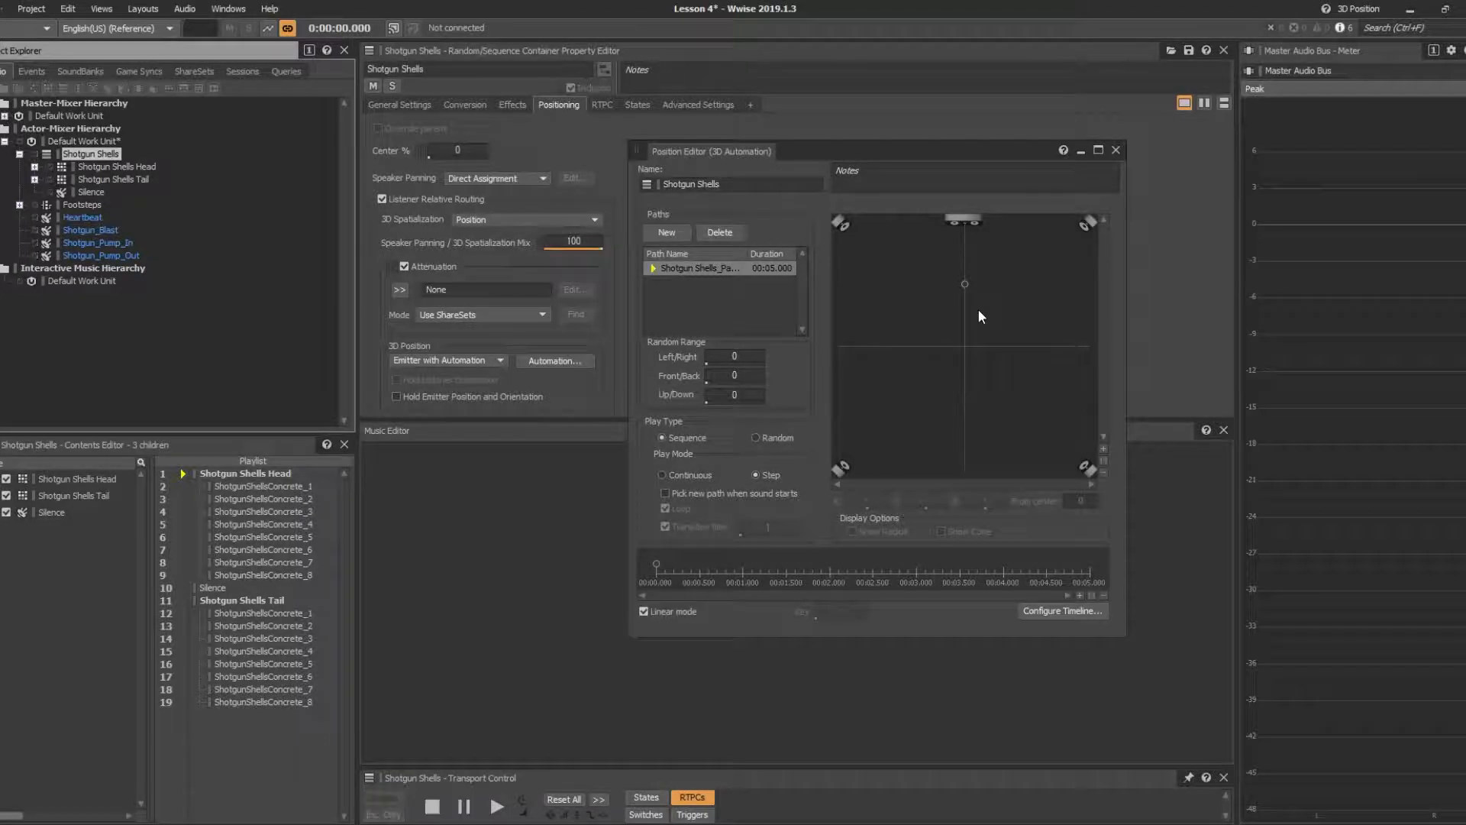
Step: Move the path's starting point to about X 51, Y 51, auditioning the shell sound at the different positions
key(space)
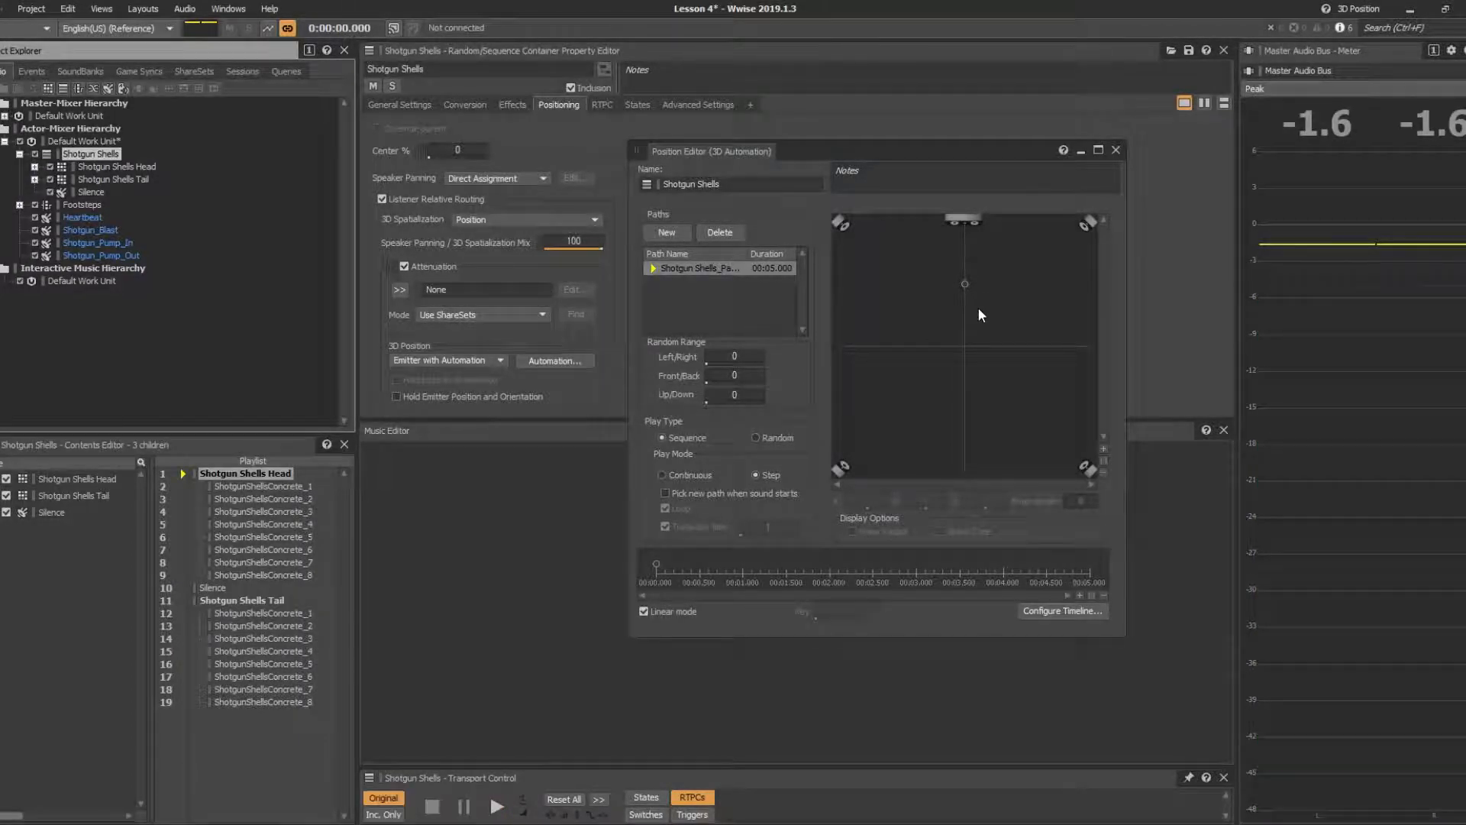
drag(962, 282, 1054, 309)
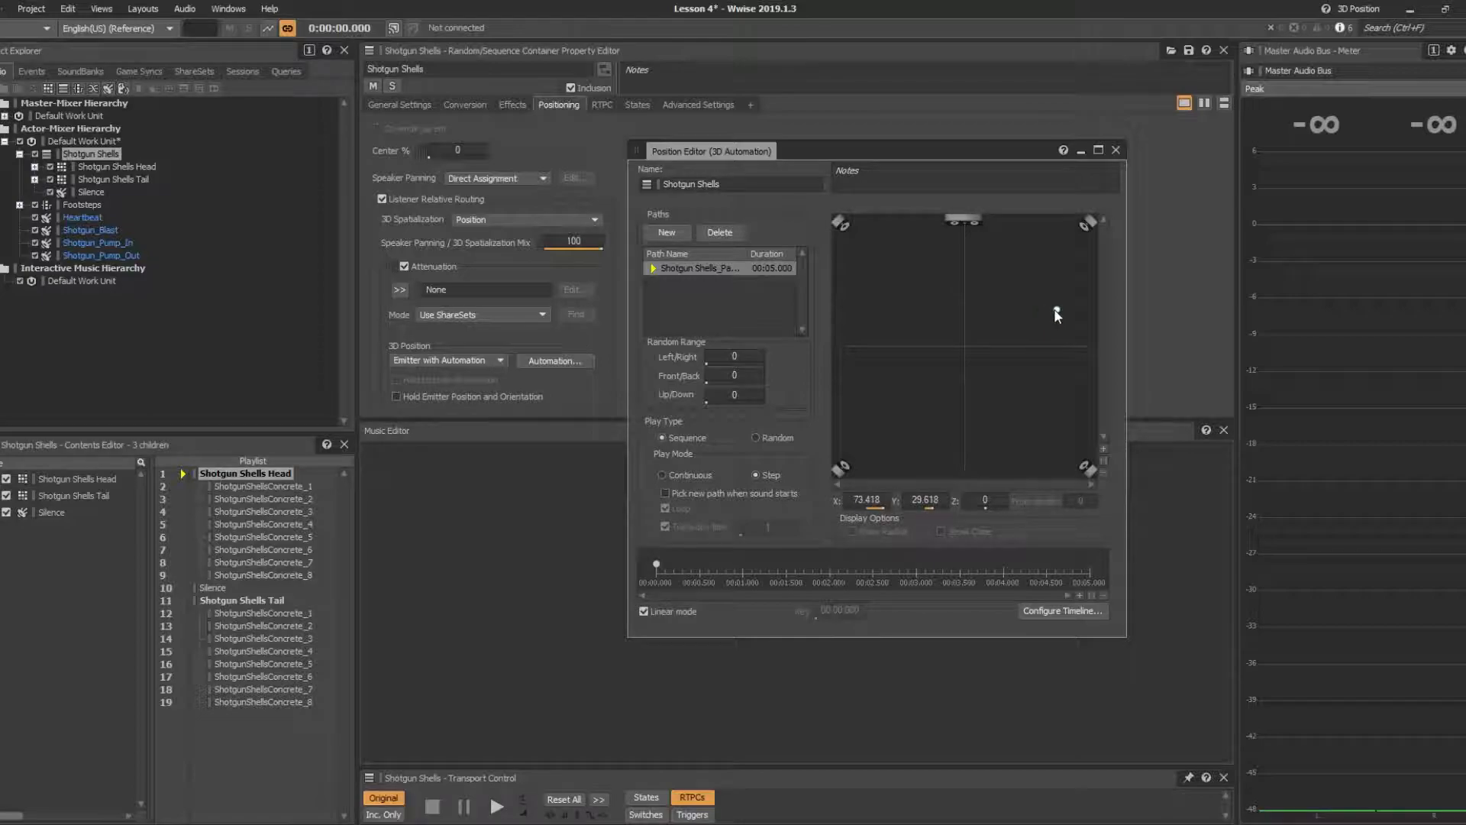
key(space)
drag(1056, 310, 1029, 284)
key(space)
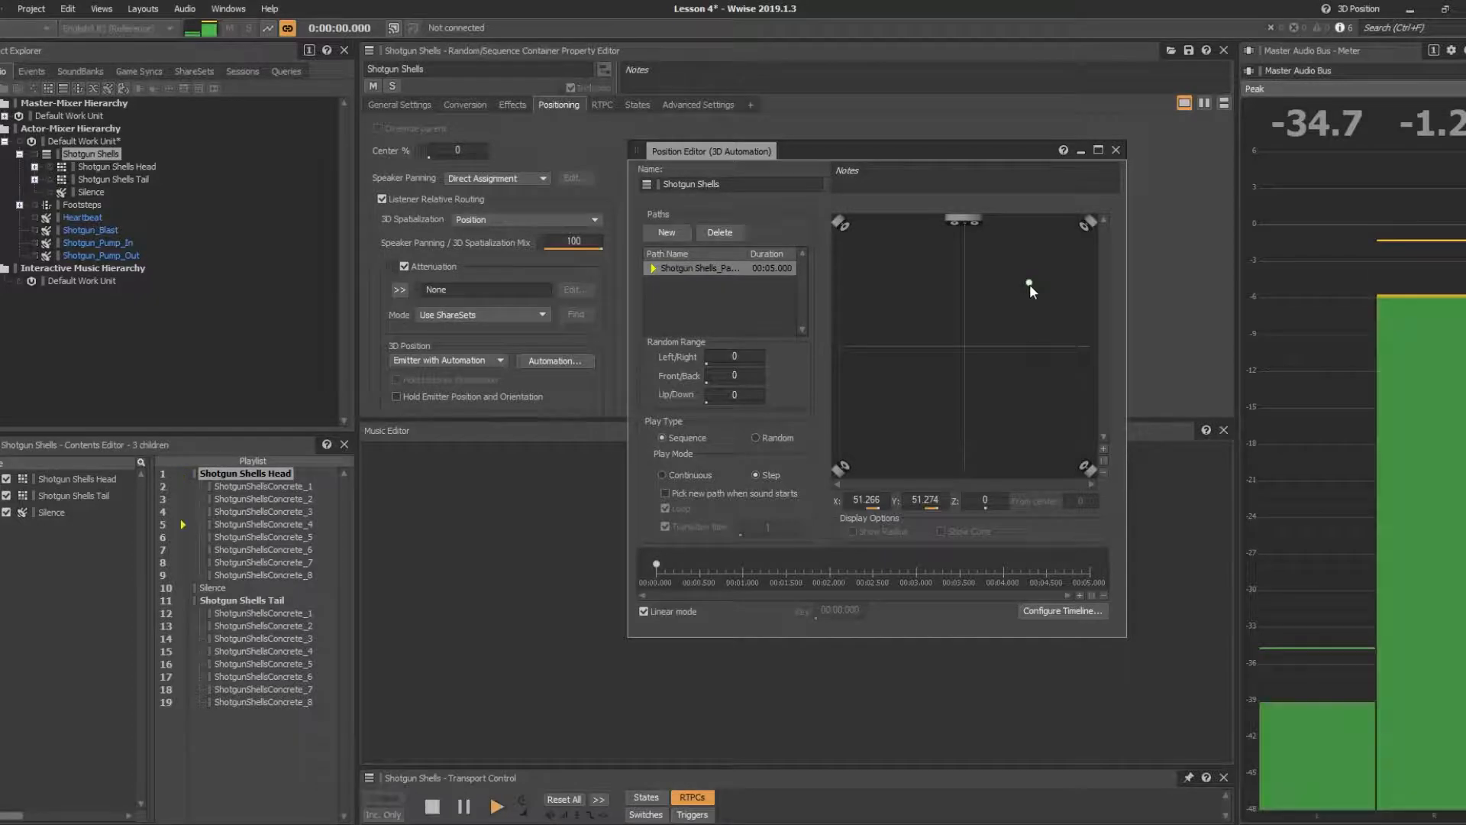
key(space)
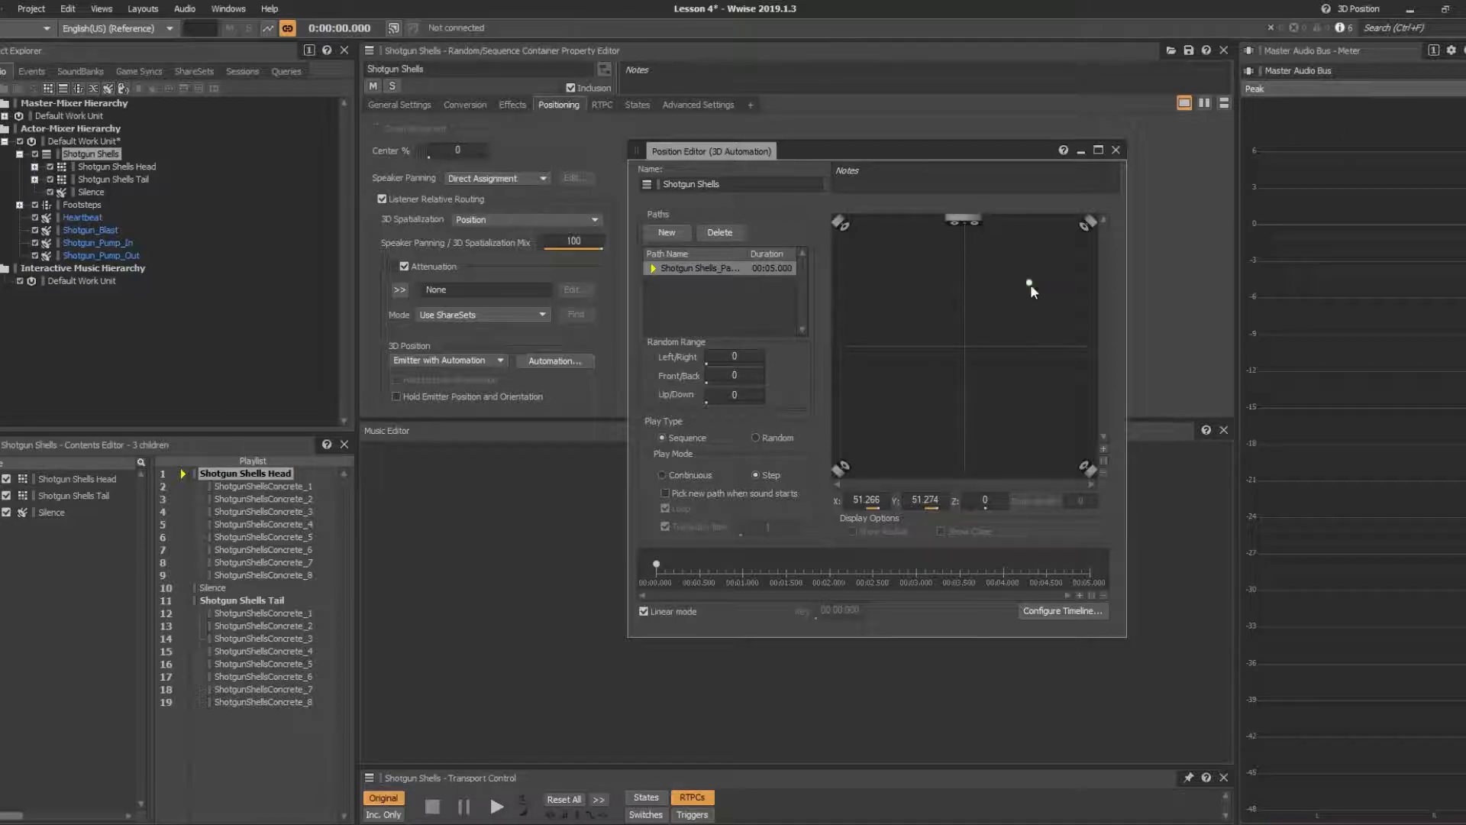
Step: Add three more points to the path in the front-right quadrant, the last at about X 34, Y 19, and audition it in Continuous play mode
drag(1030, 281, 1023, 279)
click(1037, 300)
click(1058, 246)
click(1006, 322)
click(662, 474)
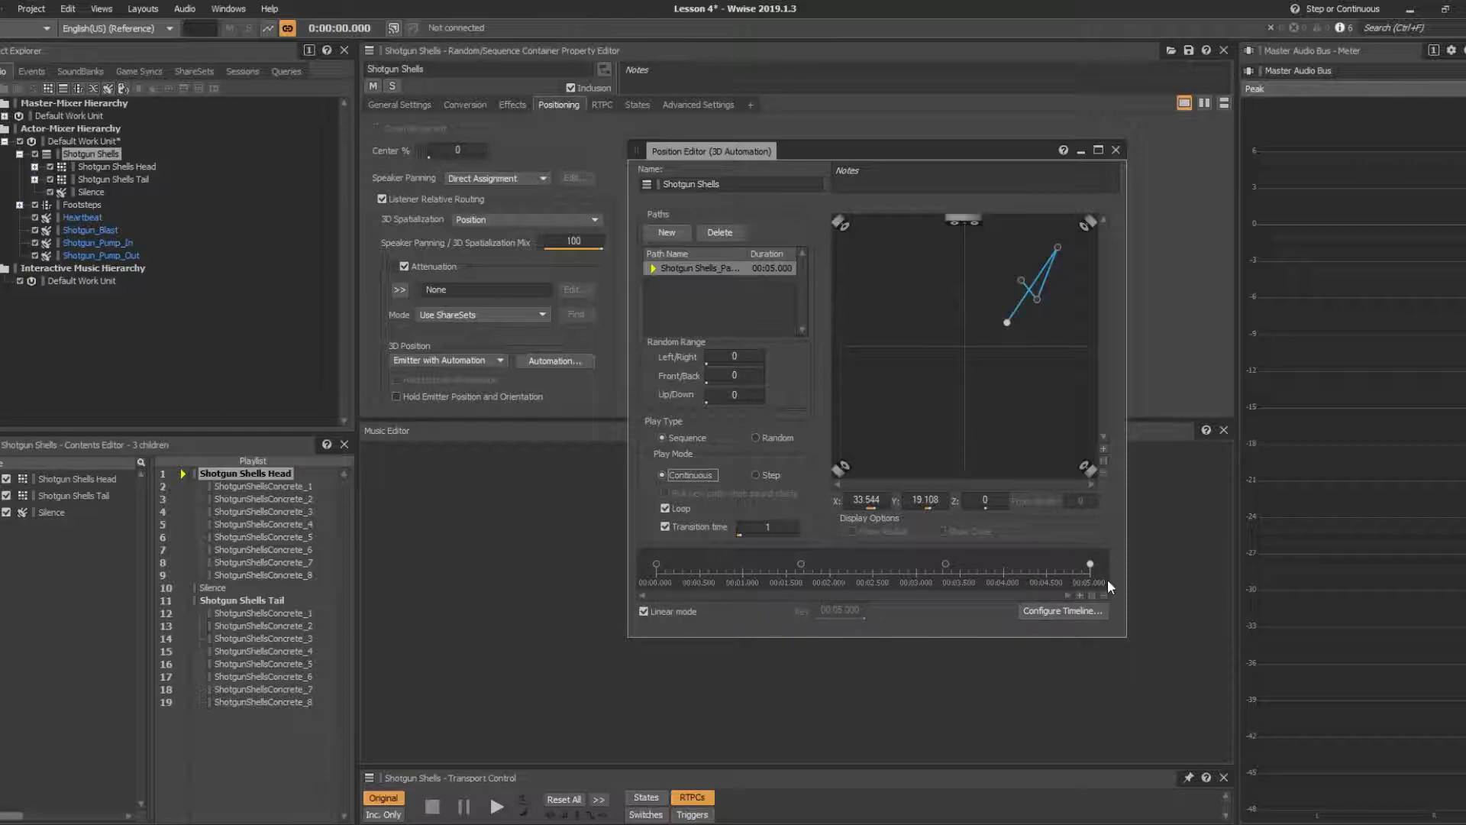
key(space)
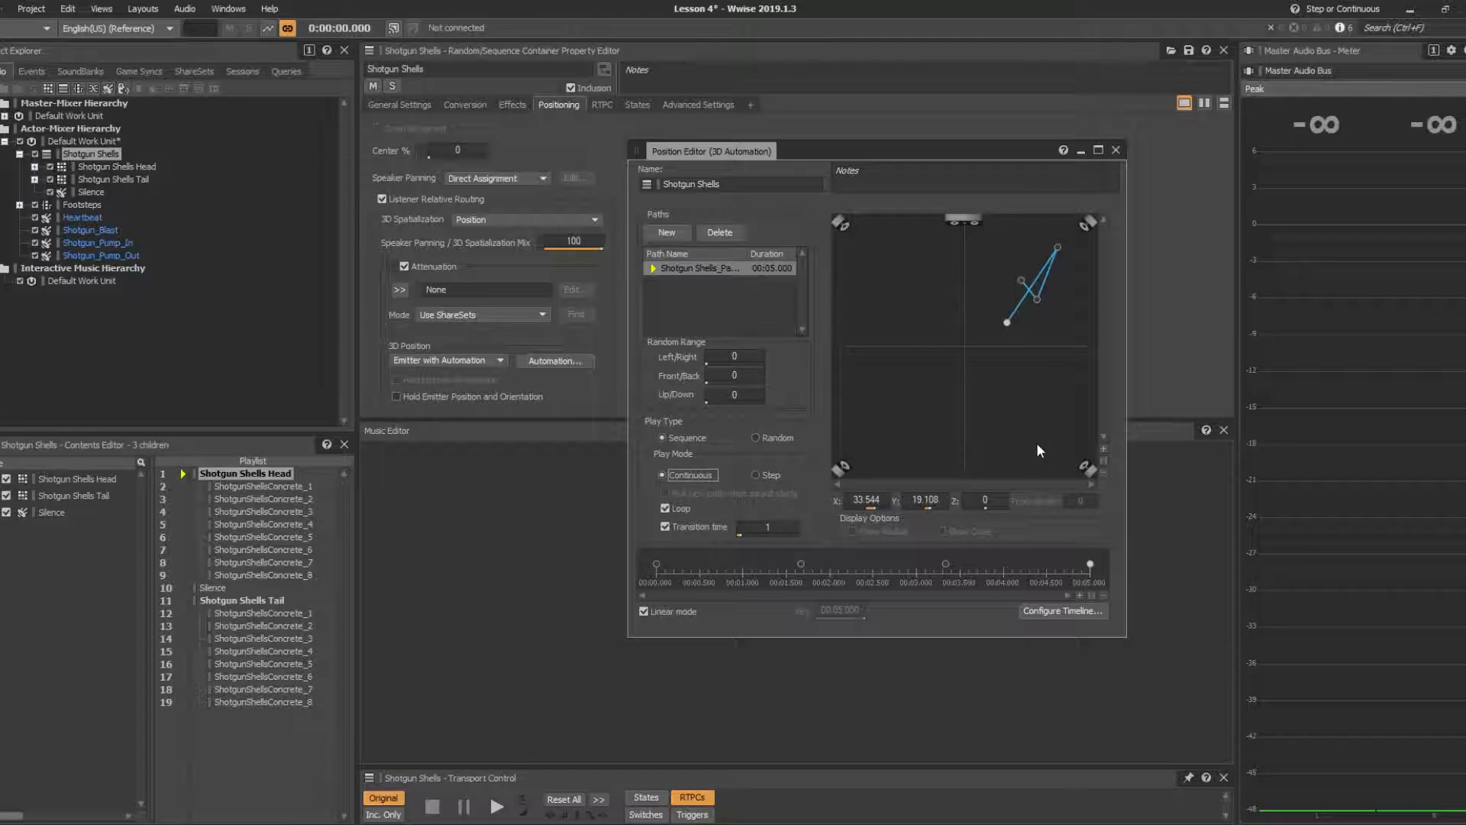
Step: Rearrange the path's first two points, the first at about X 30, Y 67, and set the timeline length to 2.5 seconds
drag(1036, 300, 1003, 261)
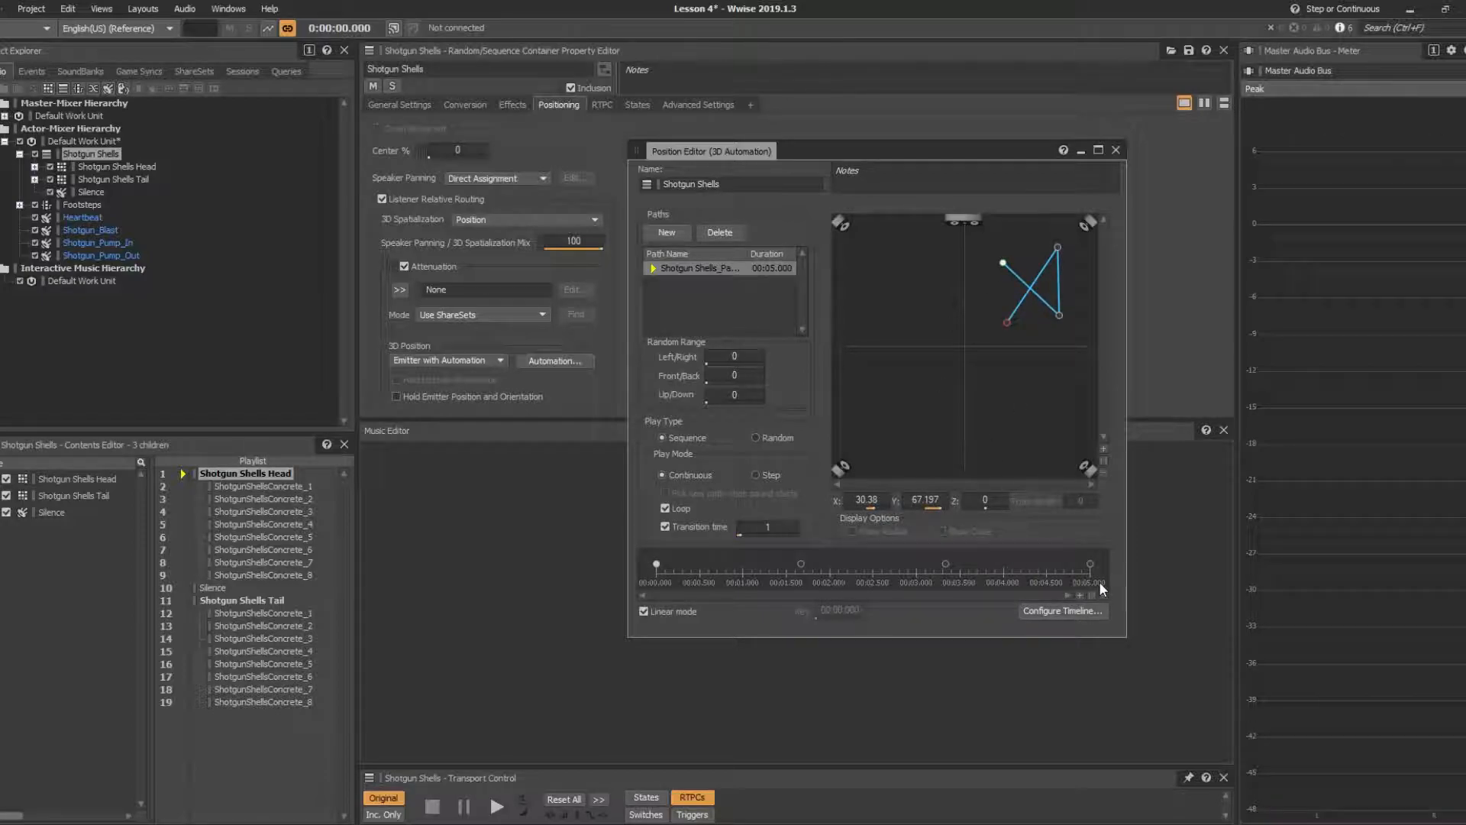
click(1062, 612)
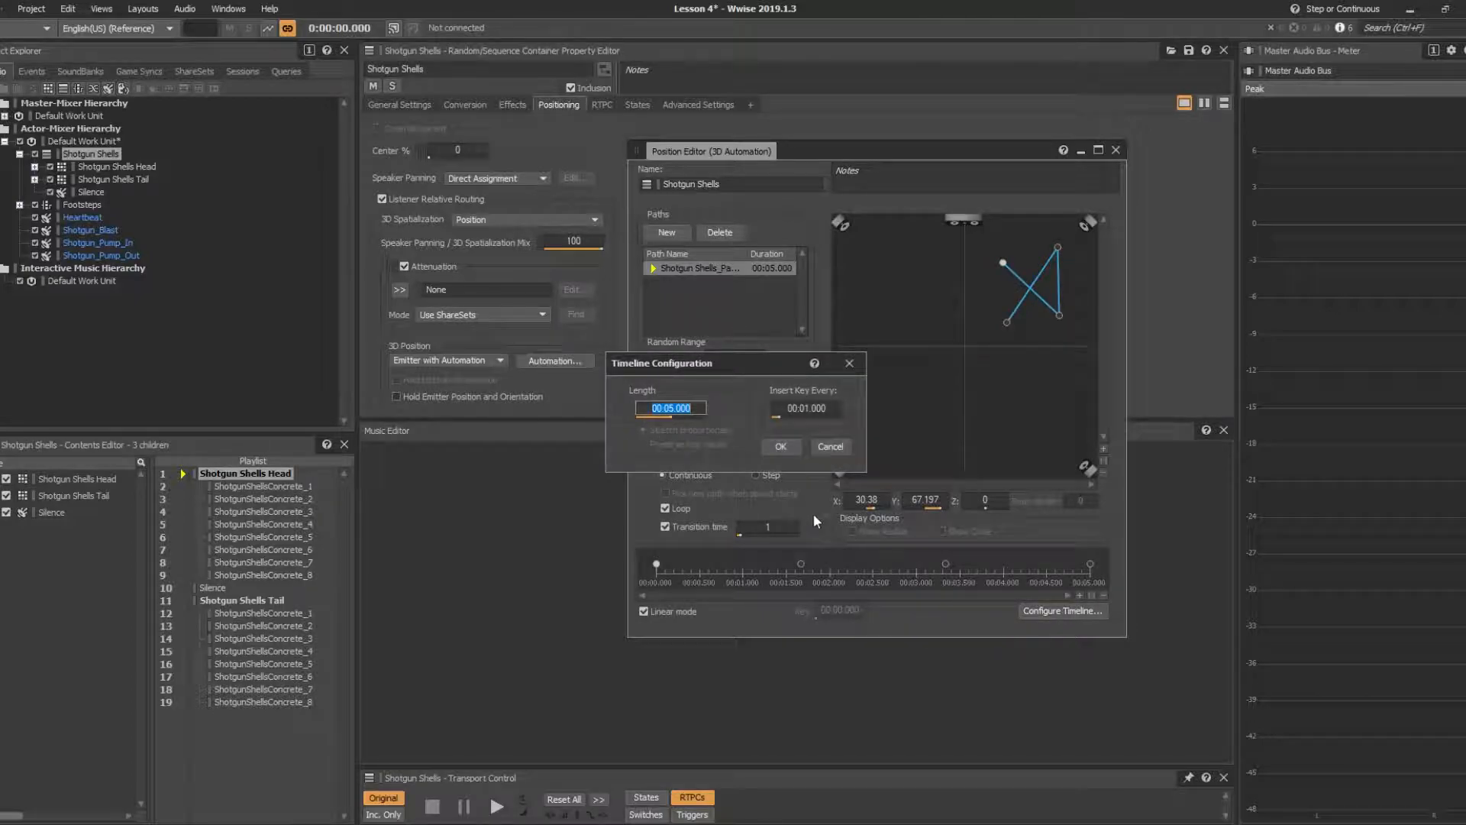
key(End)
key(BackSpace)
text(2.)
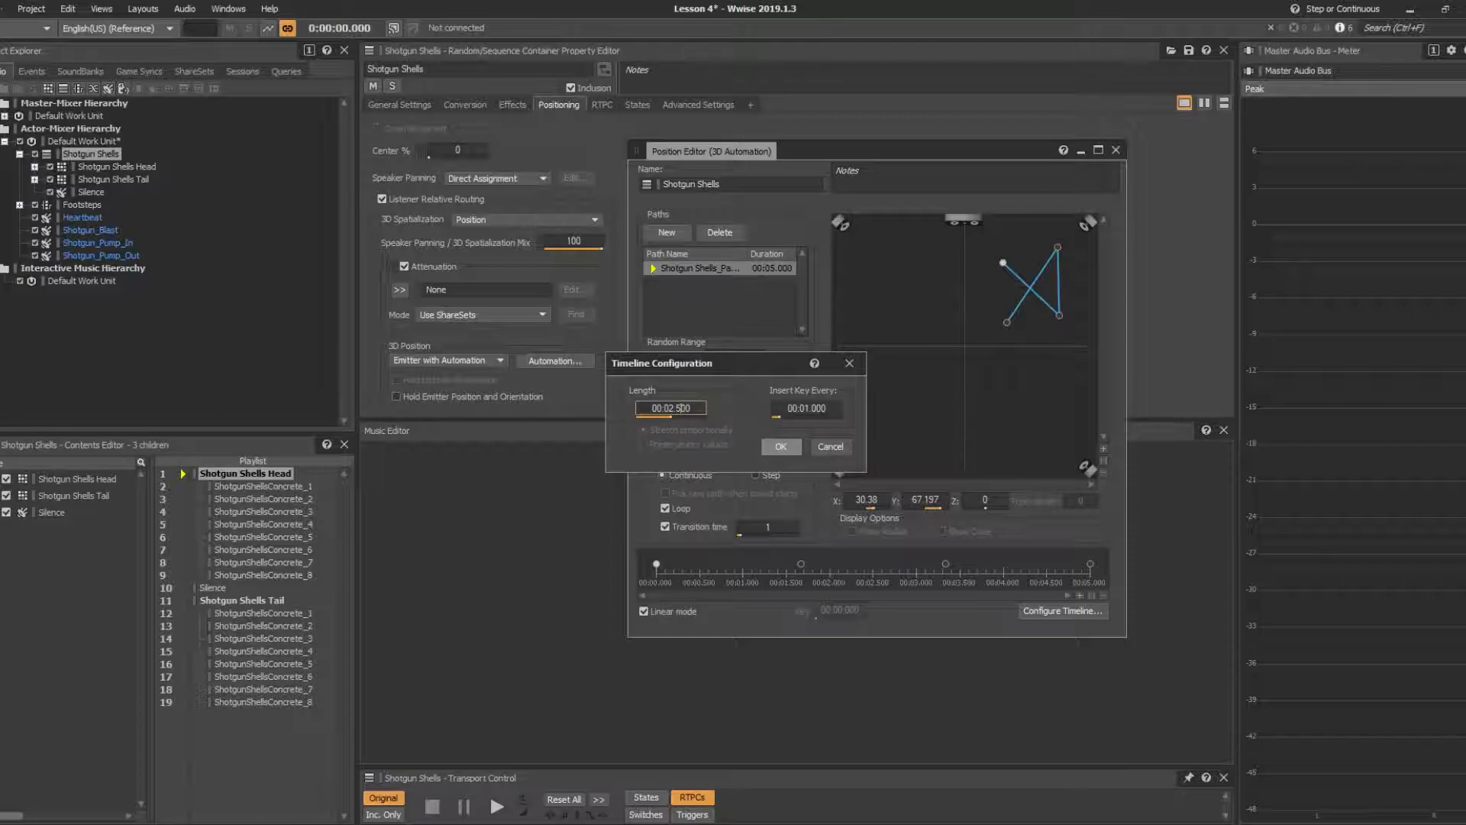
text(5)
click(779, 447)
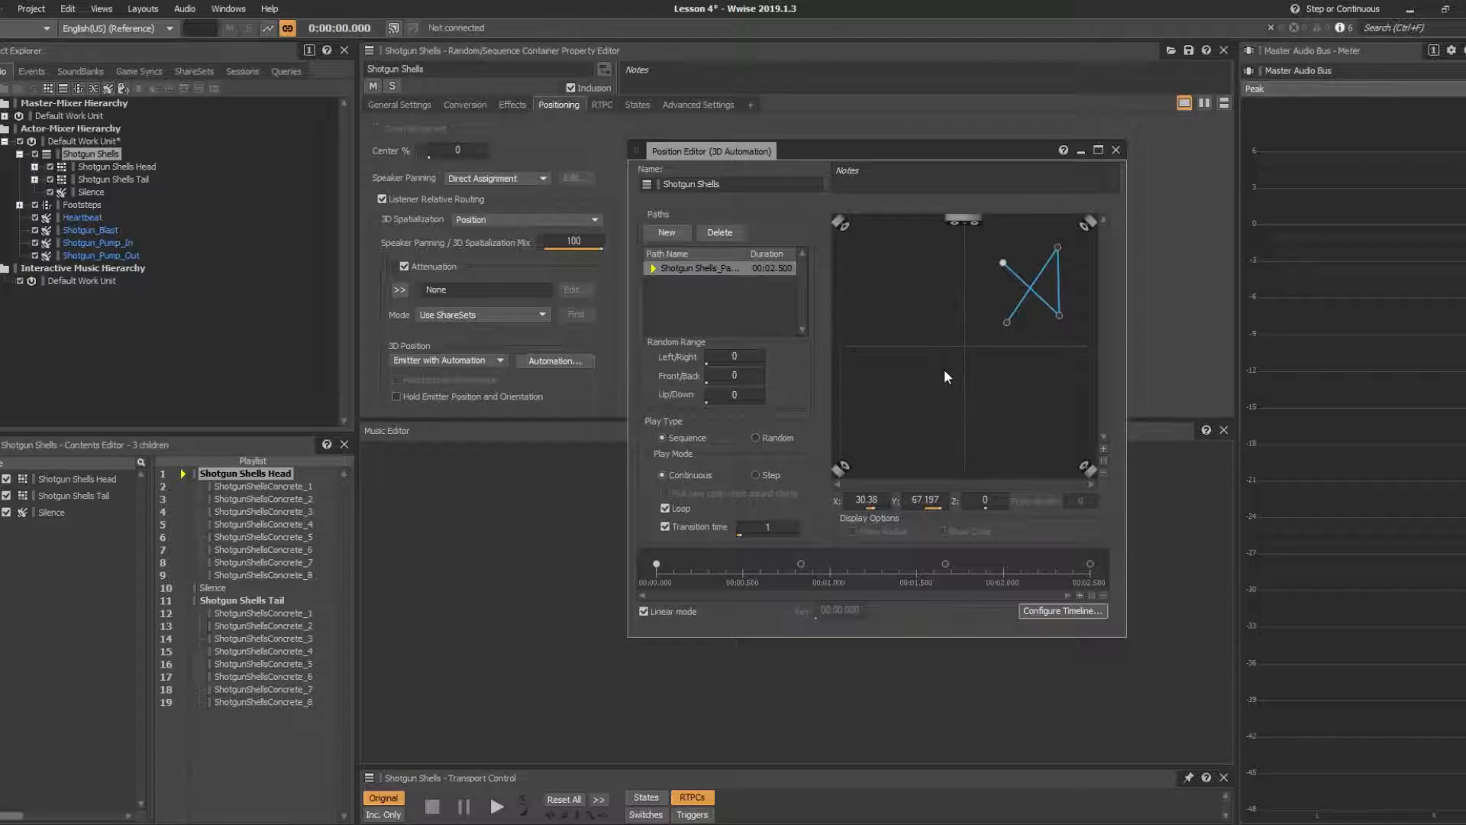
Step: Move the path's second point to about X 90, Y 22 and audition the shell sound before and after
key(space)
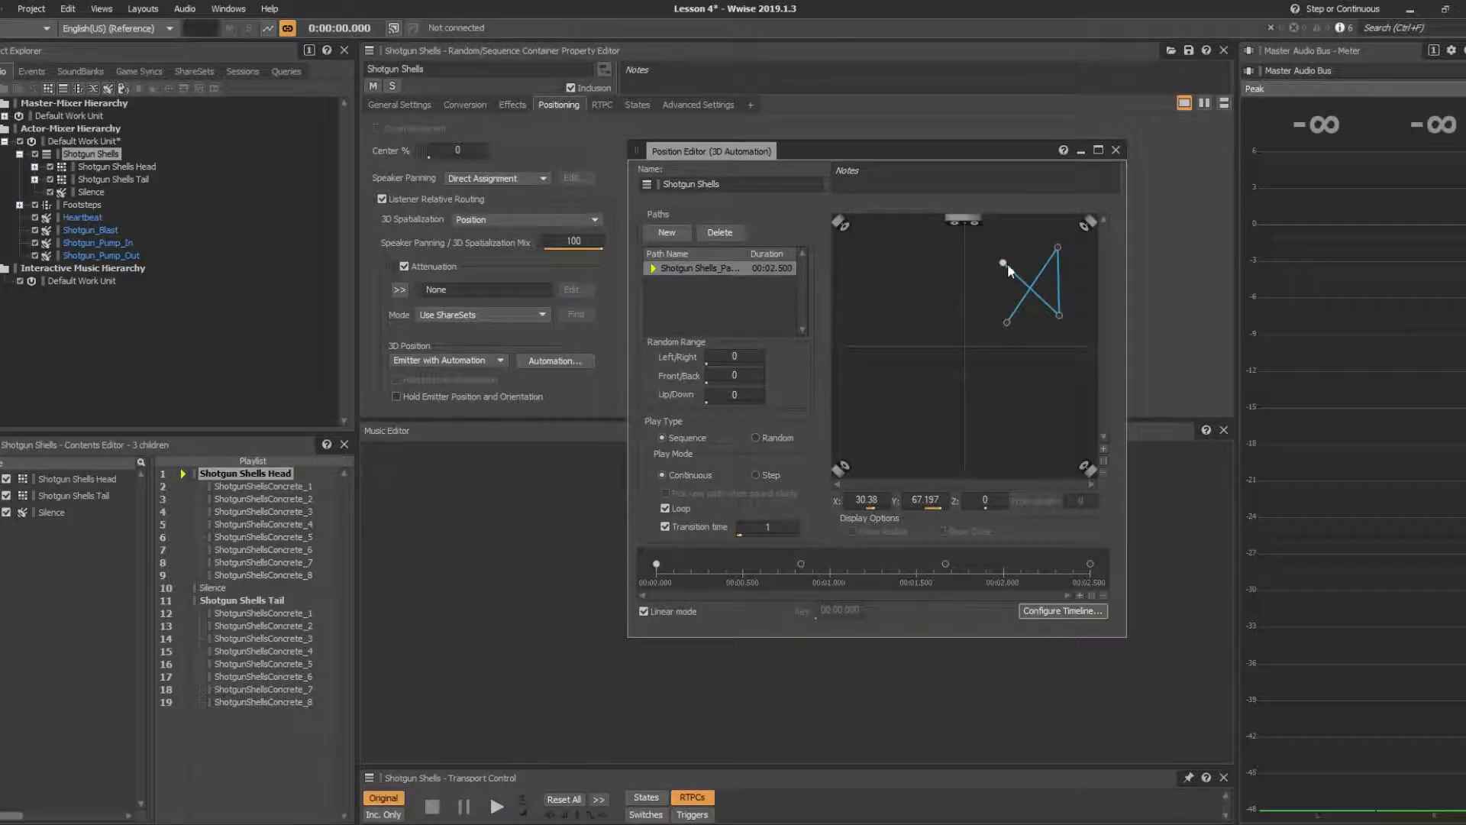
drag(1060, 314, 1077, 318)
key(space)
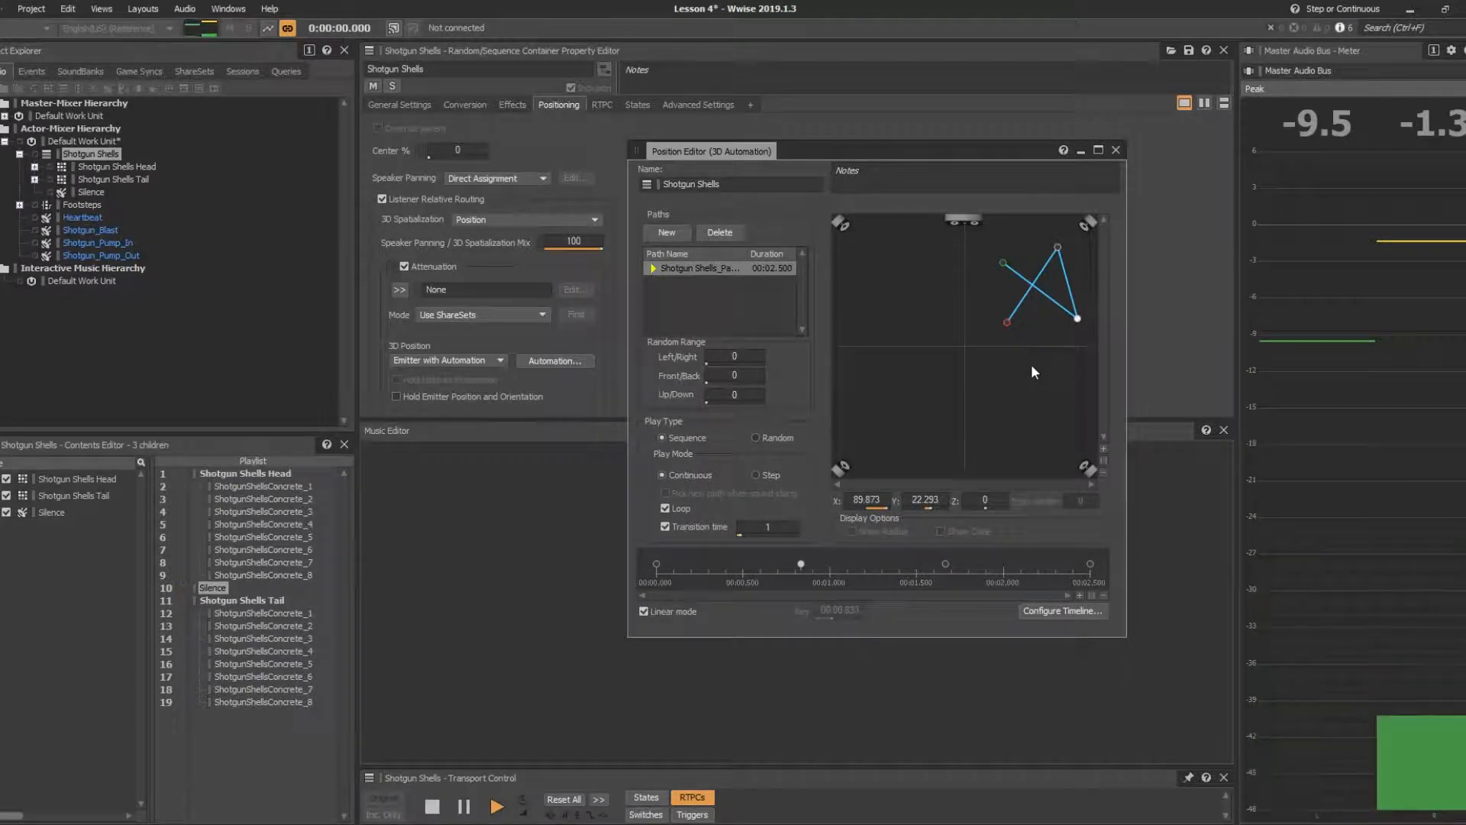
key(space)
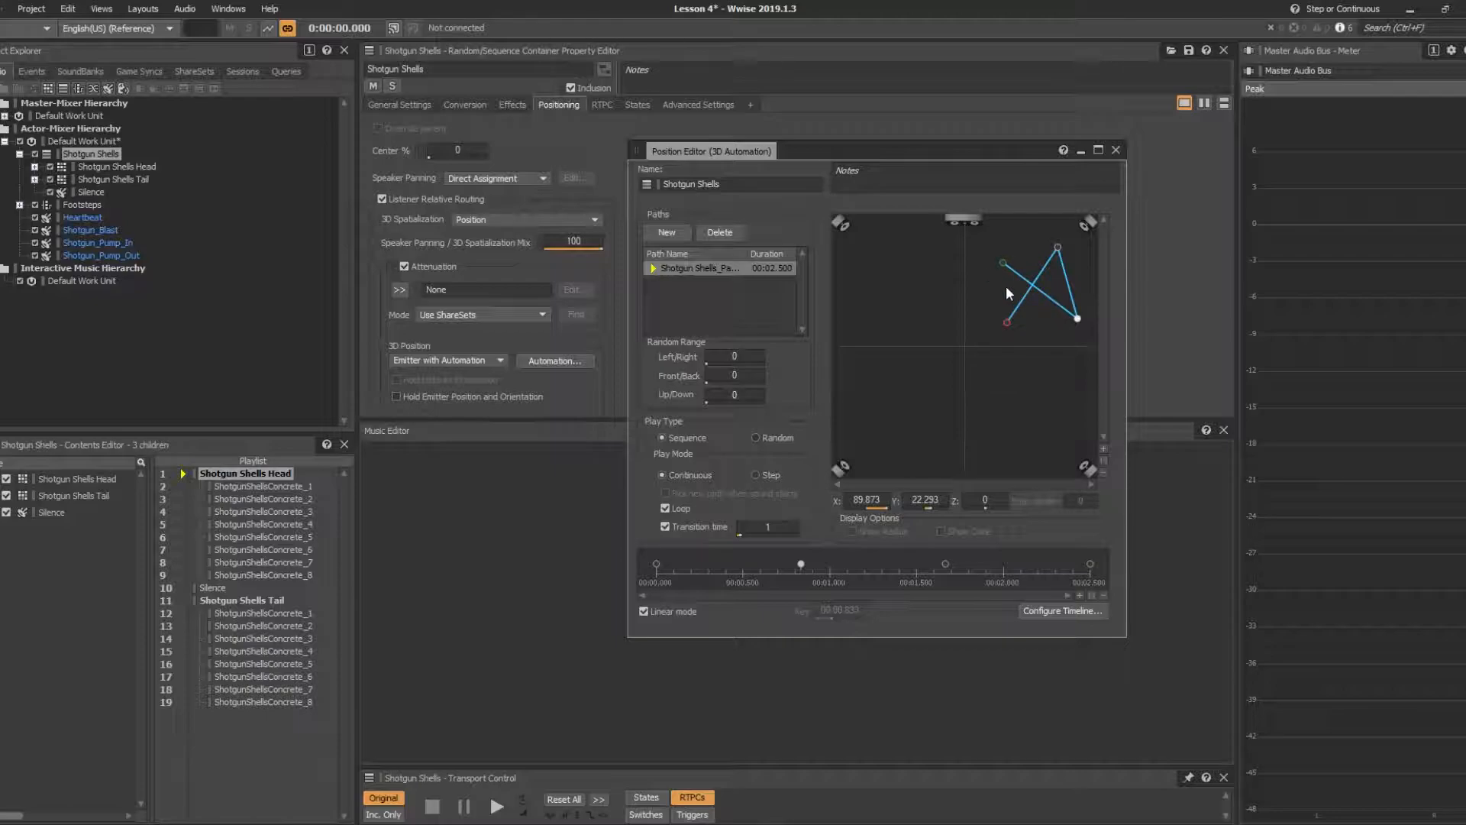
Step: Create three additional automation paths for Shotgun Shells with their default names
click(728, 295)
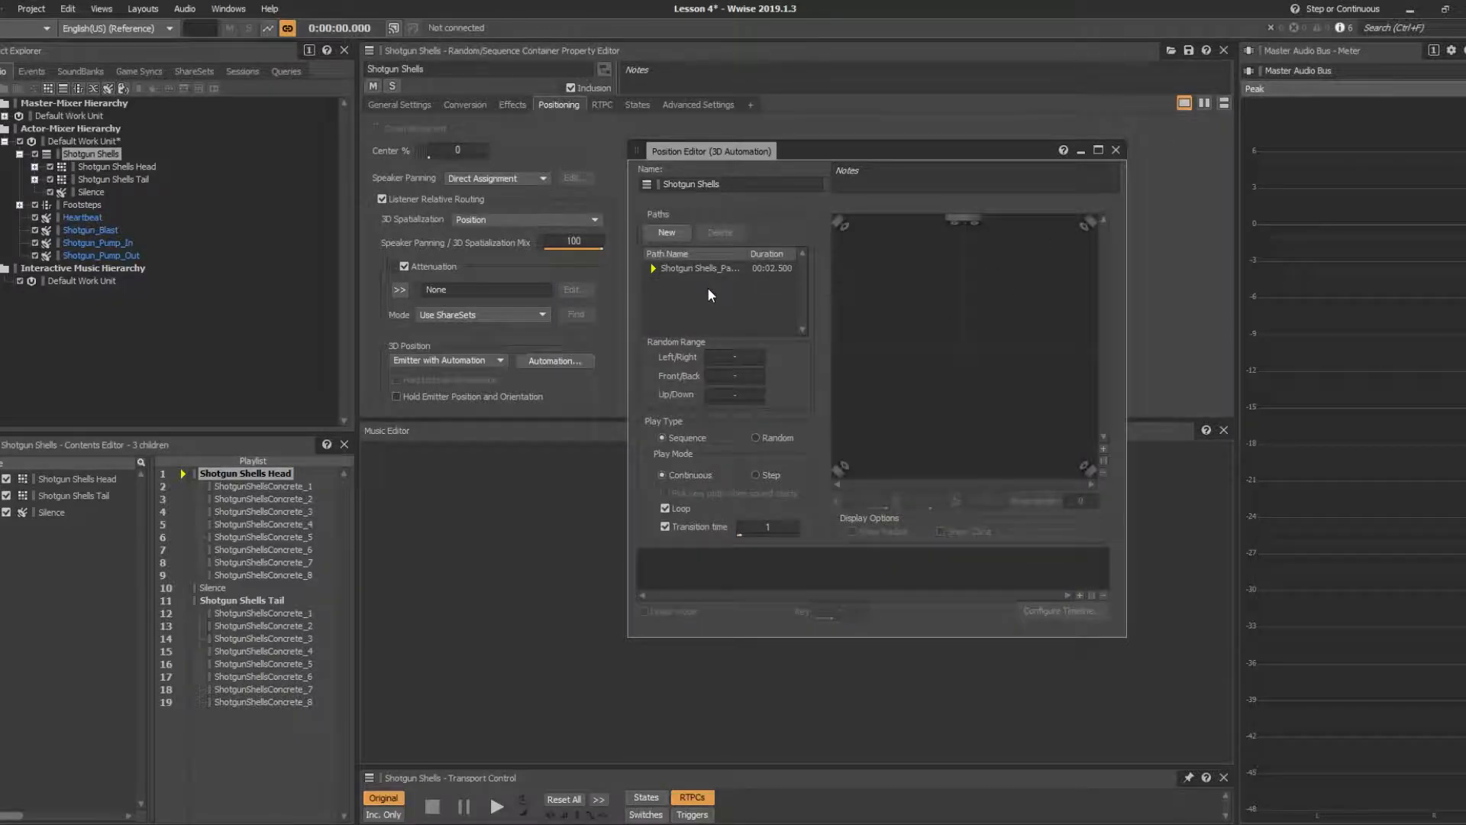
click(672, 230)
click(672, 231)
click(672, 230)
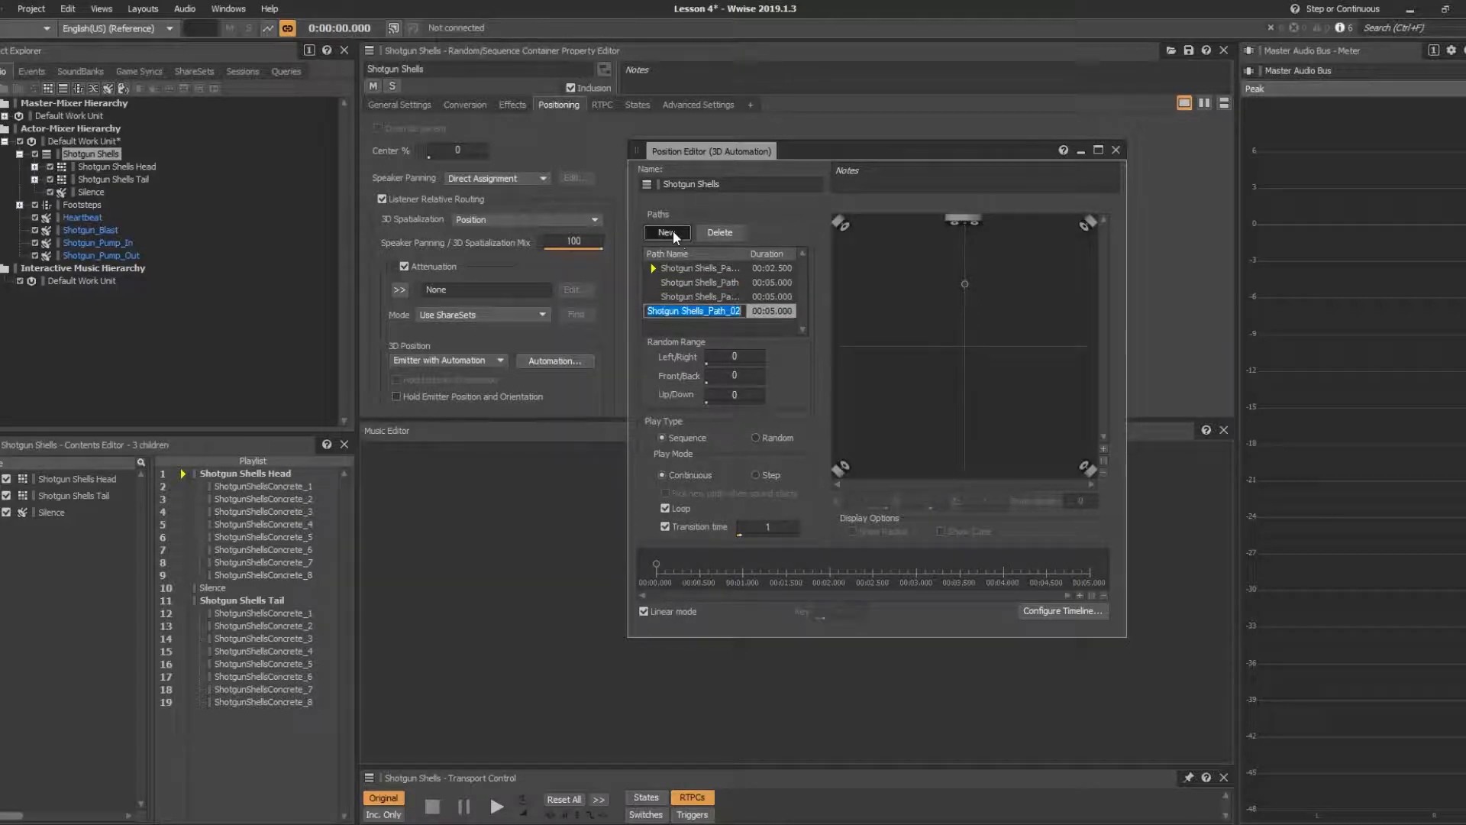
click(714, 324)
Step: Draw a four-point route for the second path, ending at about X 22, Y 46, and set its timeline length to 2.5 seconds
click(712, 281)
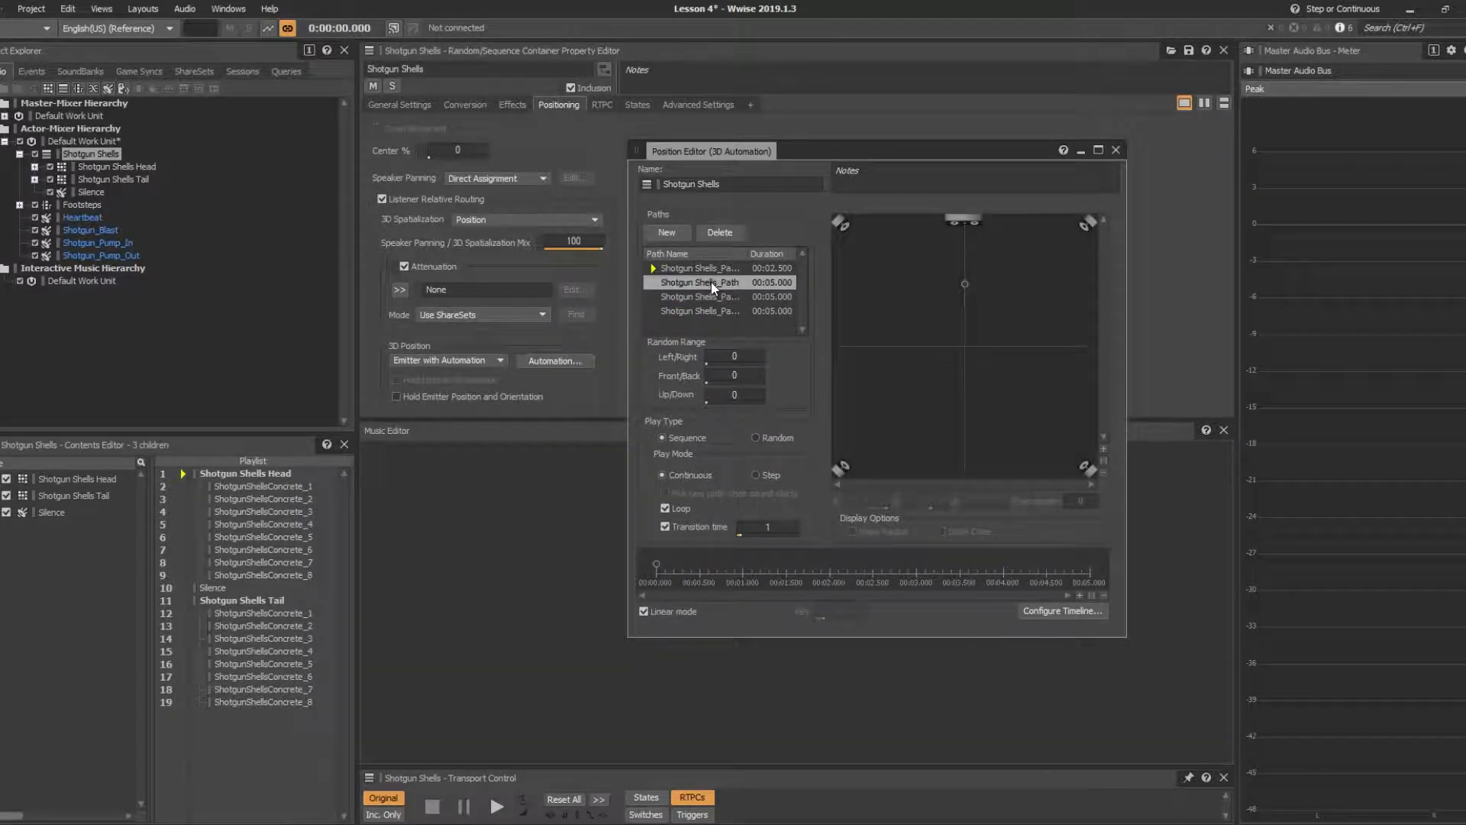
drag(962, 284, 1037, 255)
click(1047, 321)
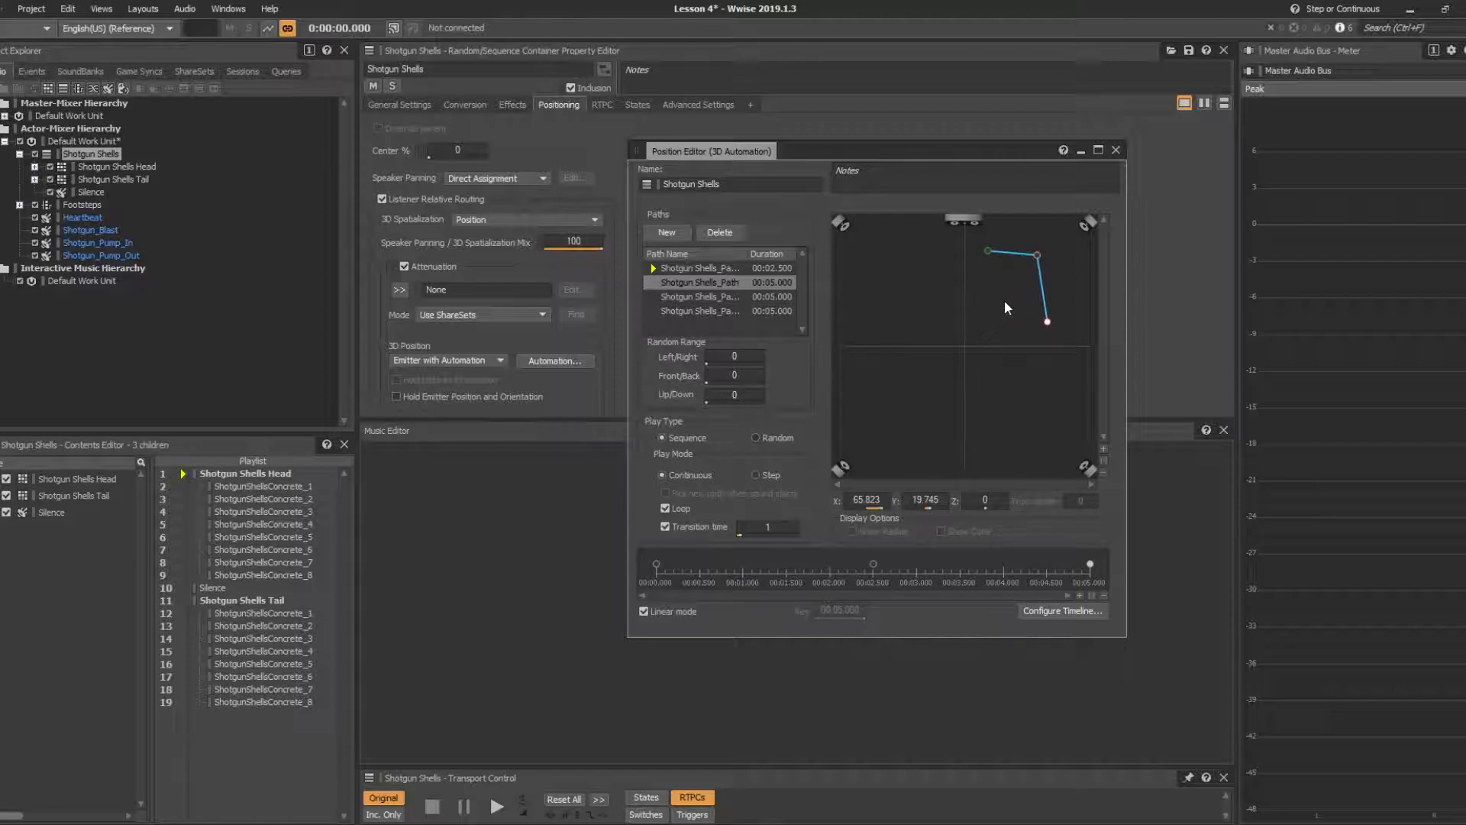
click(733, 296)
click(751, 283)
click(1038, 608)
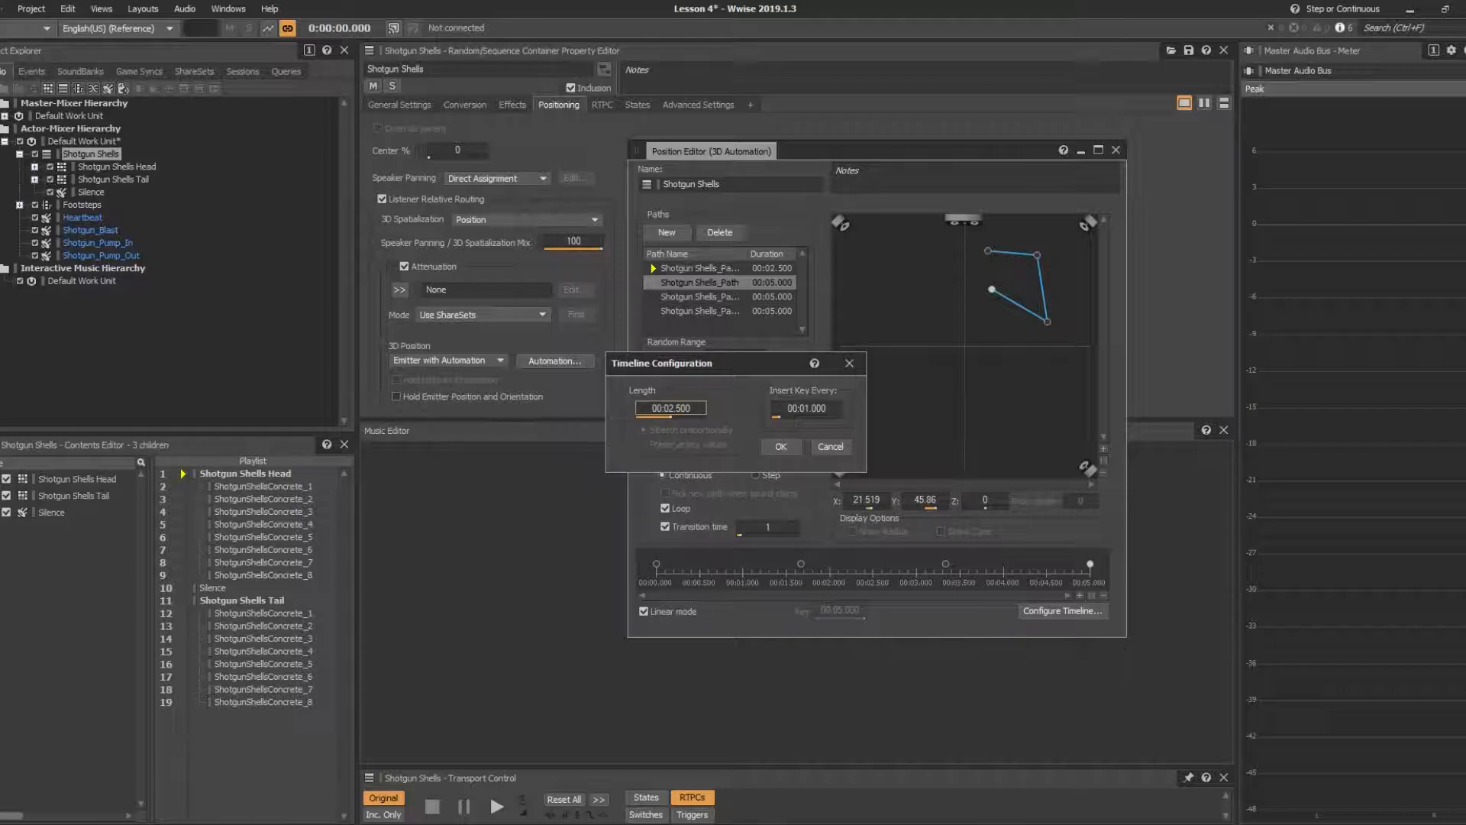
click(778, 446)
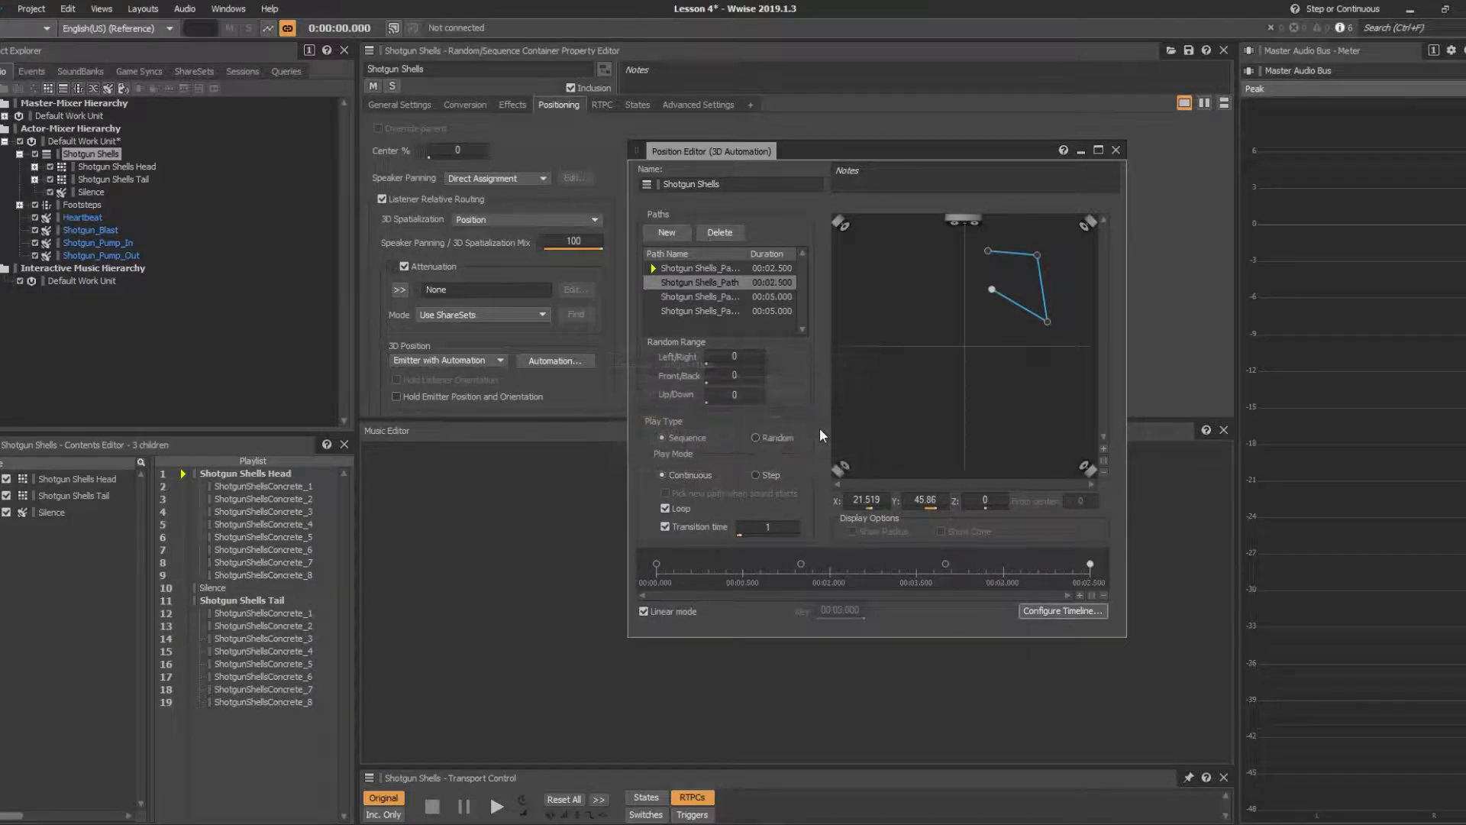
Step: Draw a four-point route for the third path, ending at about X 40, Y 55, and set its timeline length to 2.5 seconds
click(739, 297)
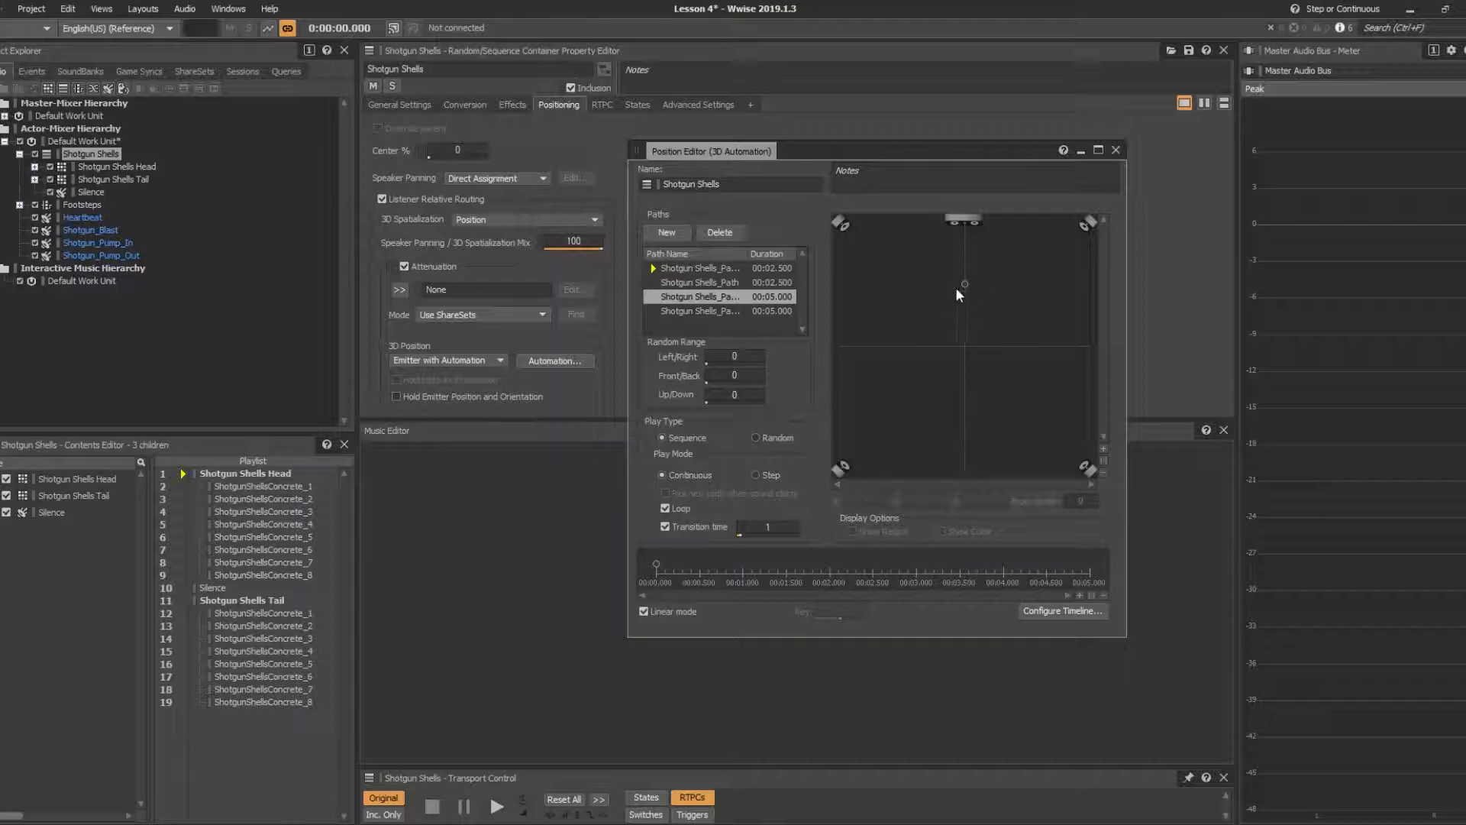
drag(964, 289, 1042, 308)
click(998, 245)
click(997, 323)
click(1014, 278)
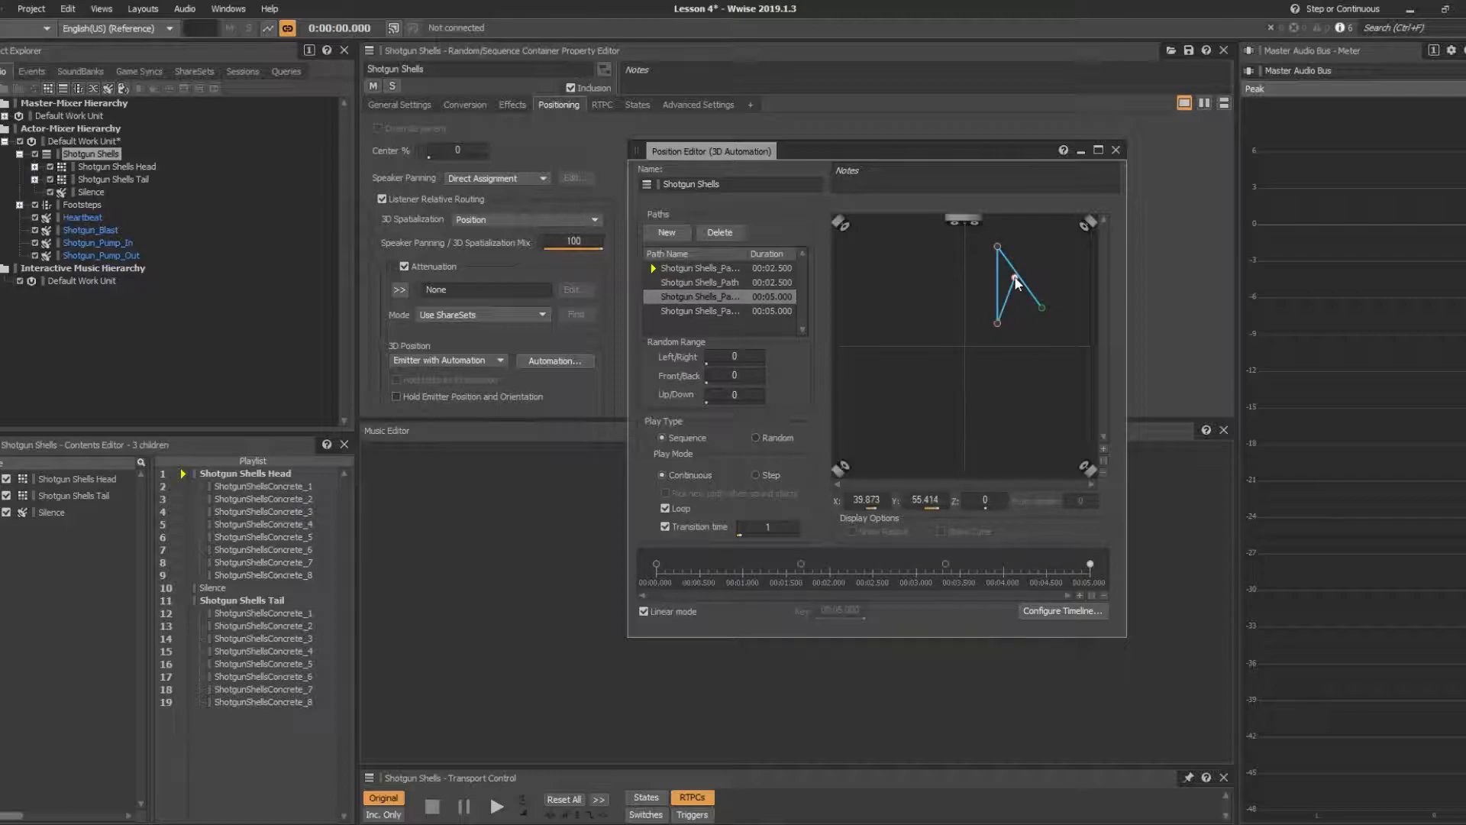
click(1055, 610)
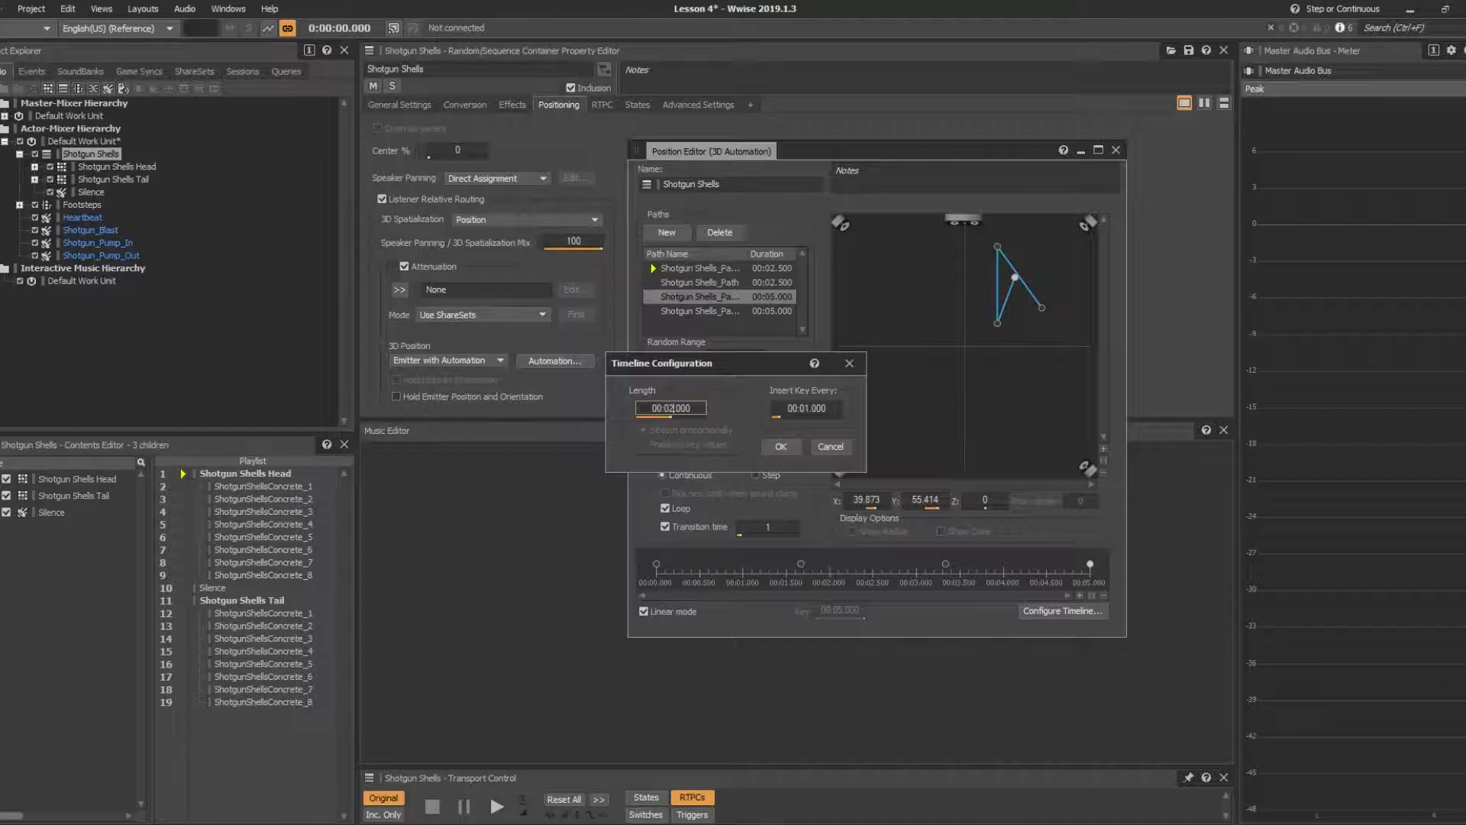
click(788, 451)
Step: Draw a four-point route for the fourth path, with the second point at about X 81, Y 82 and the last at about X 46, Y 61
click(718, 311)
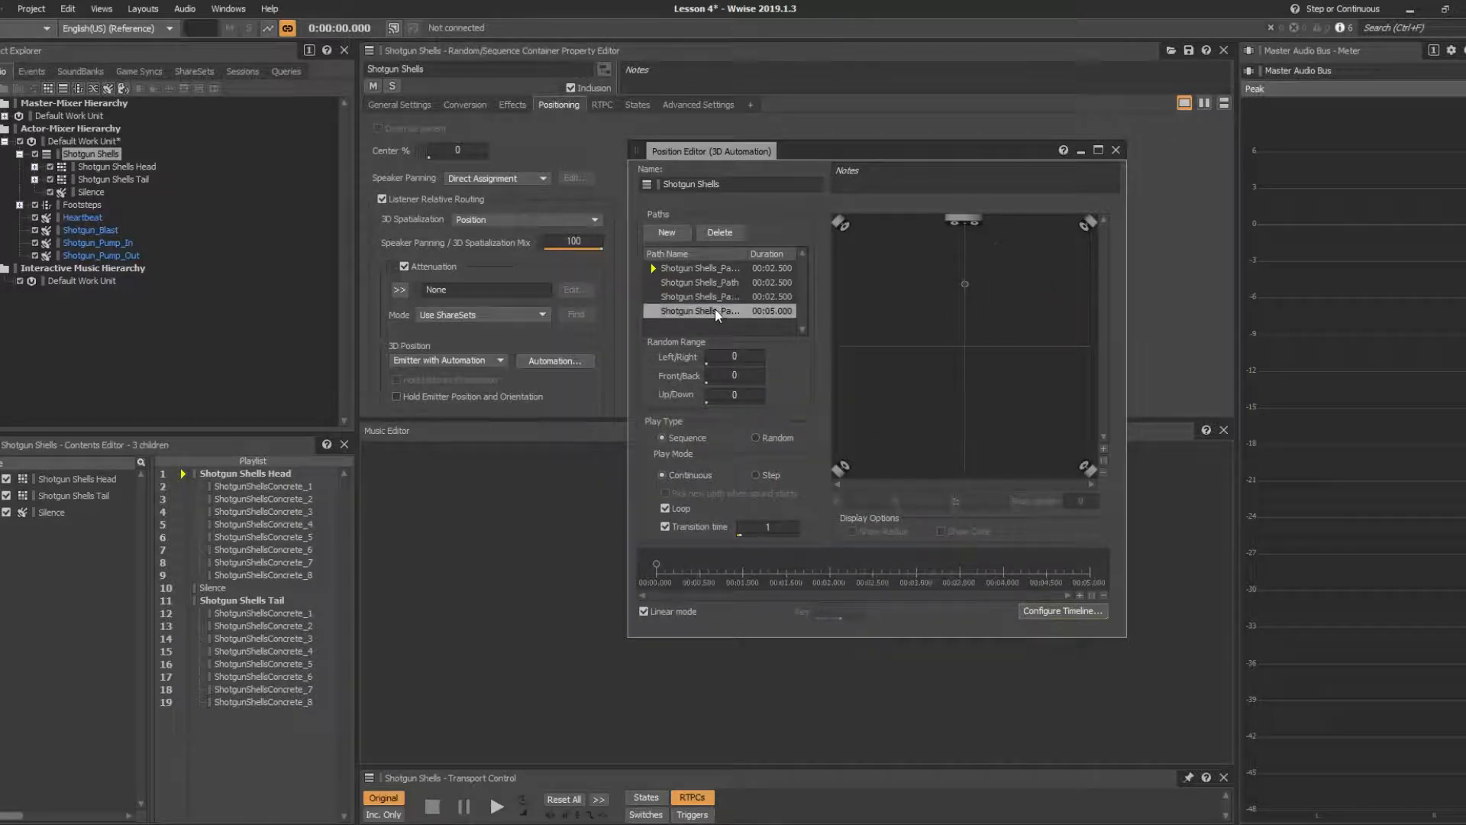
click(1066, 242)
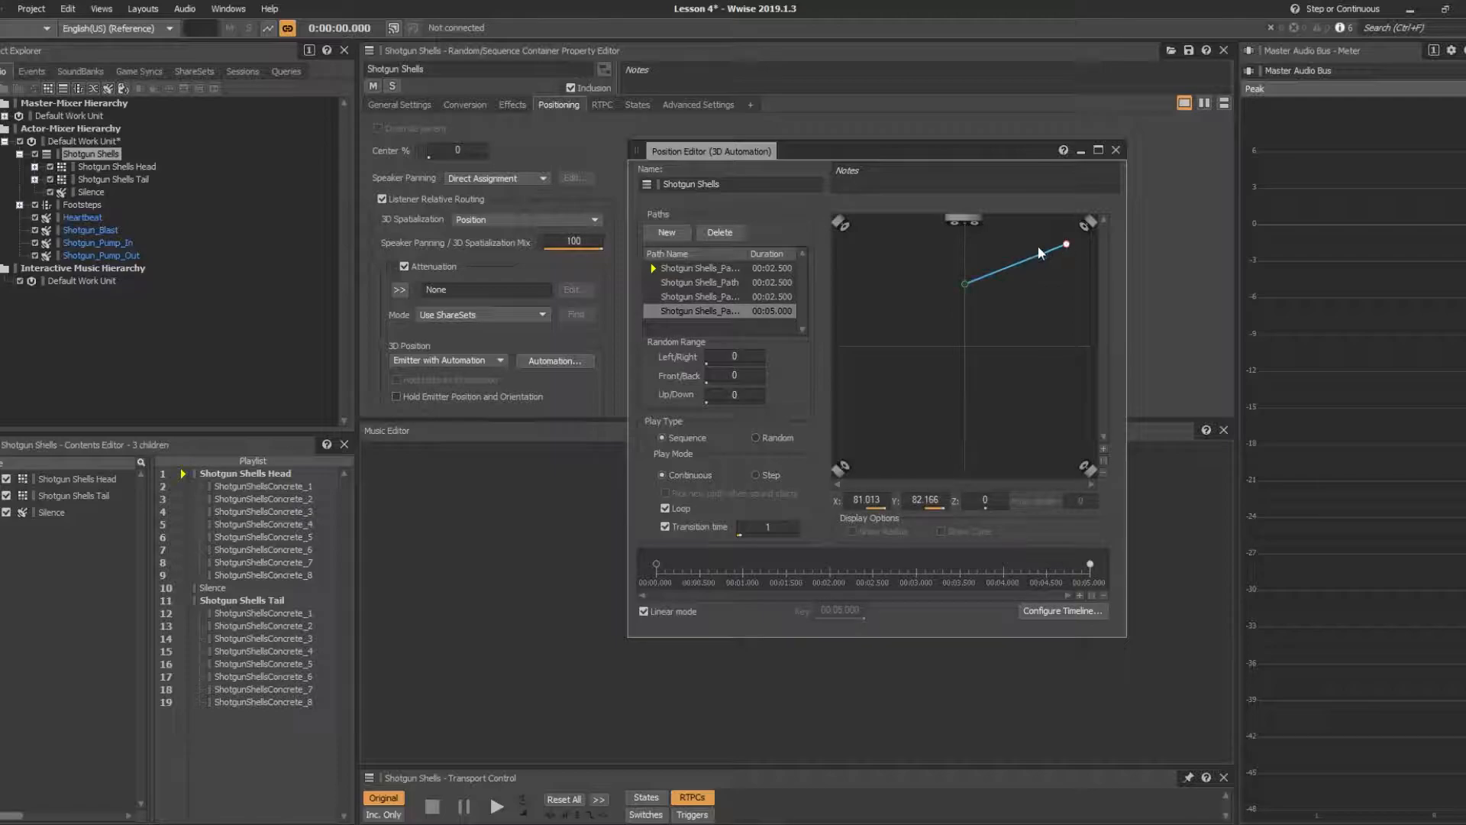
drag(964, 282, 1008, 247)
click(1022, 323)
click(1022, 271)
Step: Review each of the four path routes in turn and set their play type to Random
click(719, 272)
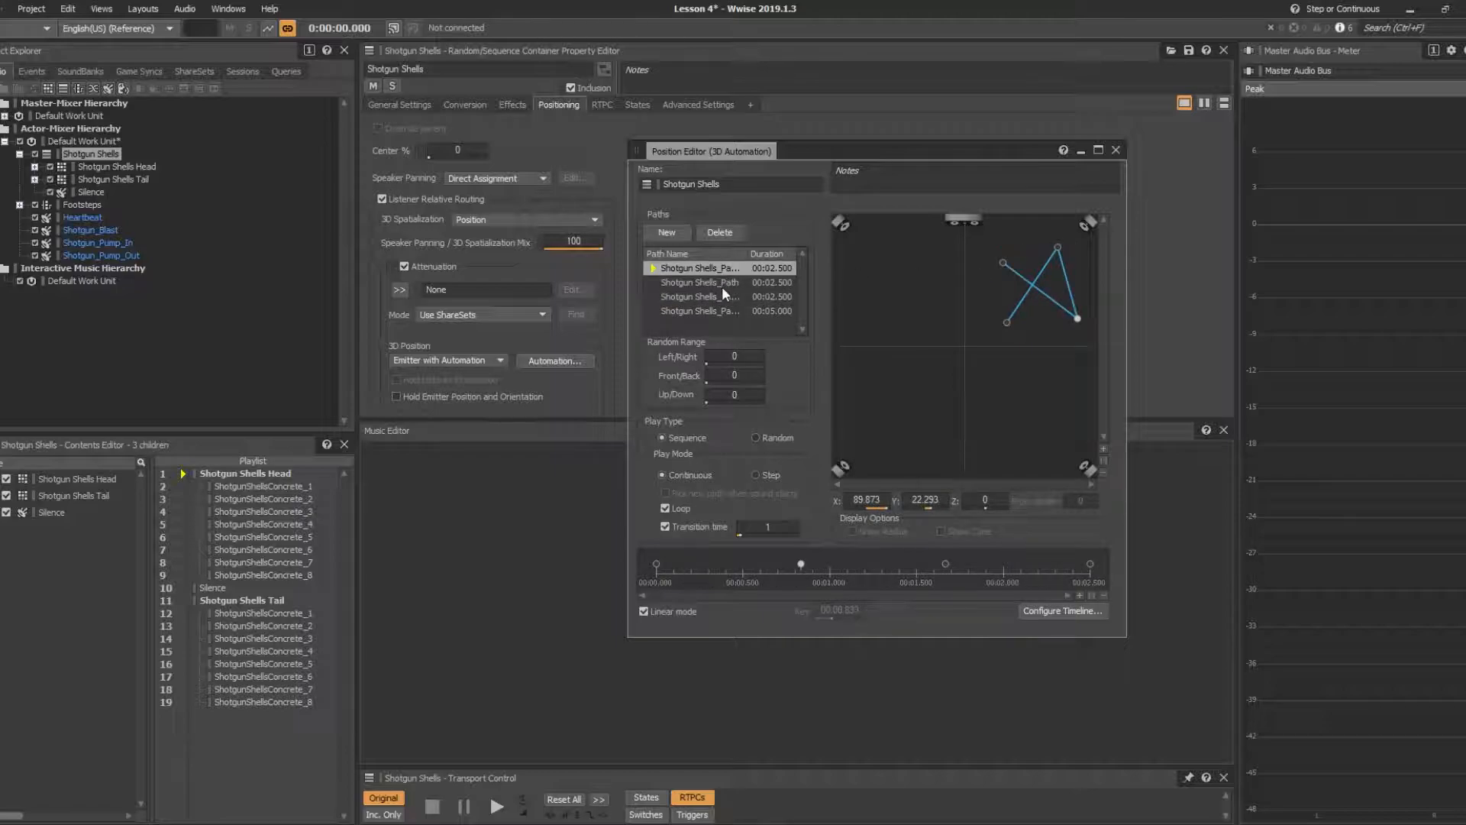
click(706, 280)
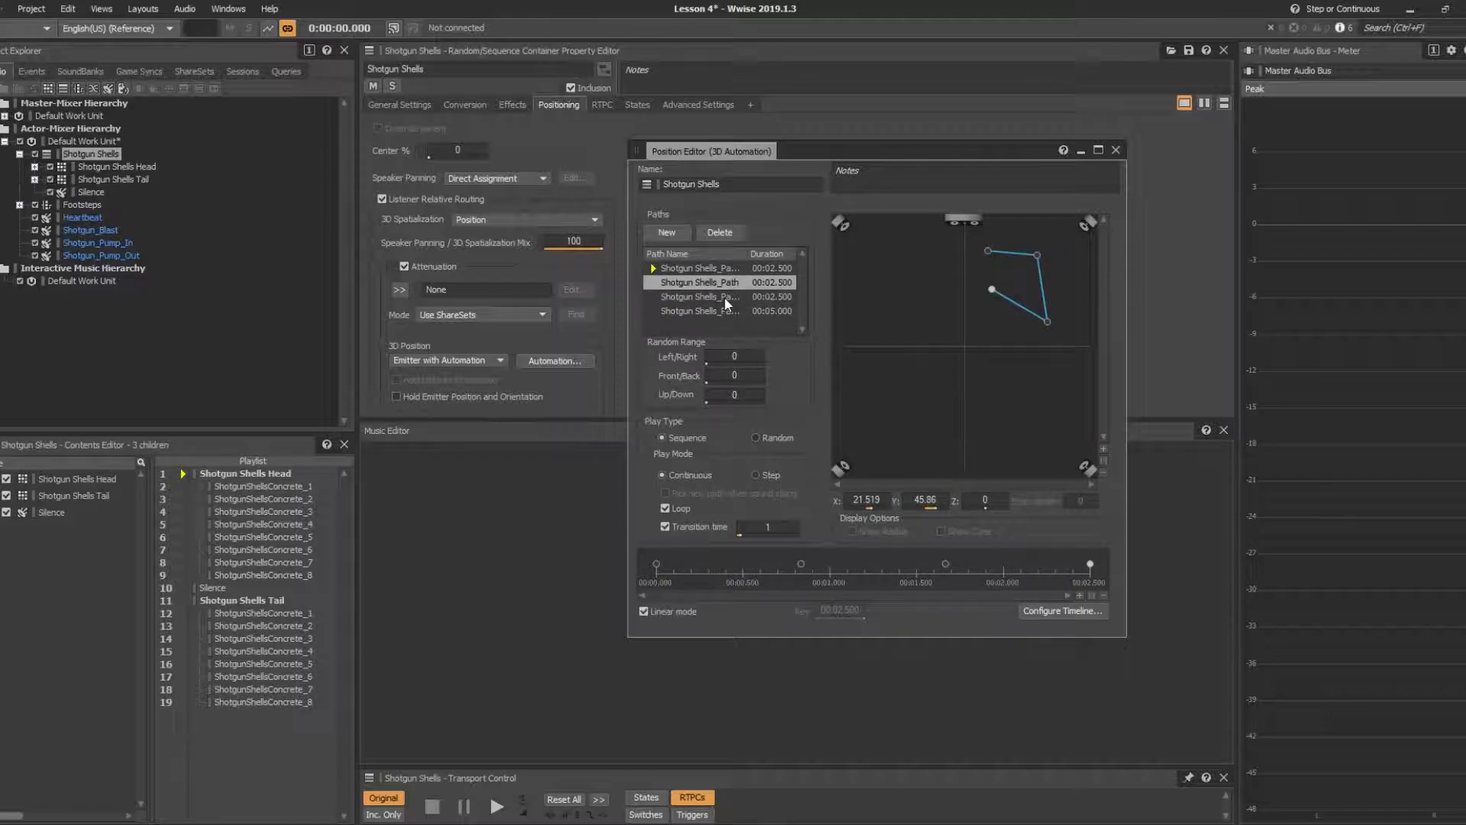
click(724, 296)
click(731, 311)
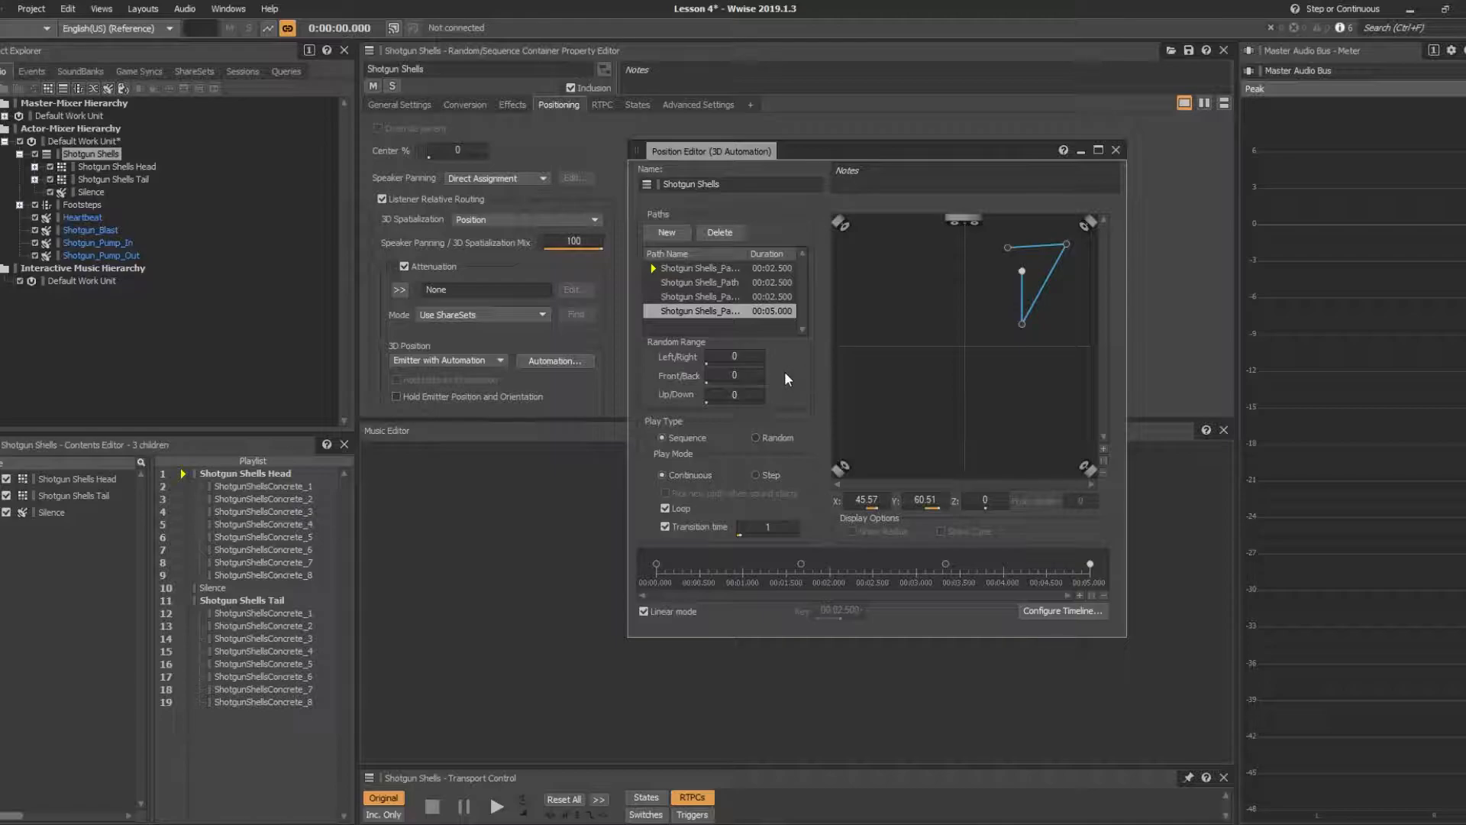
click(756, 437)
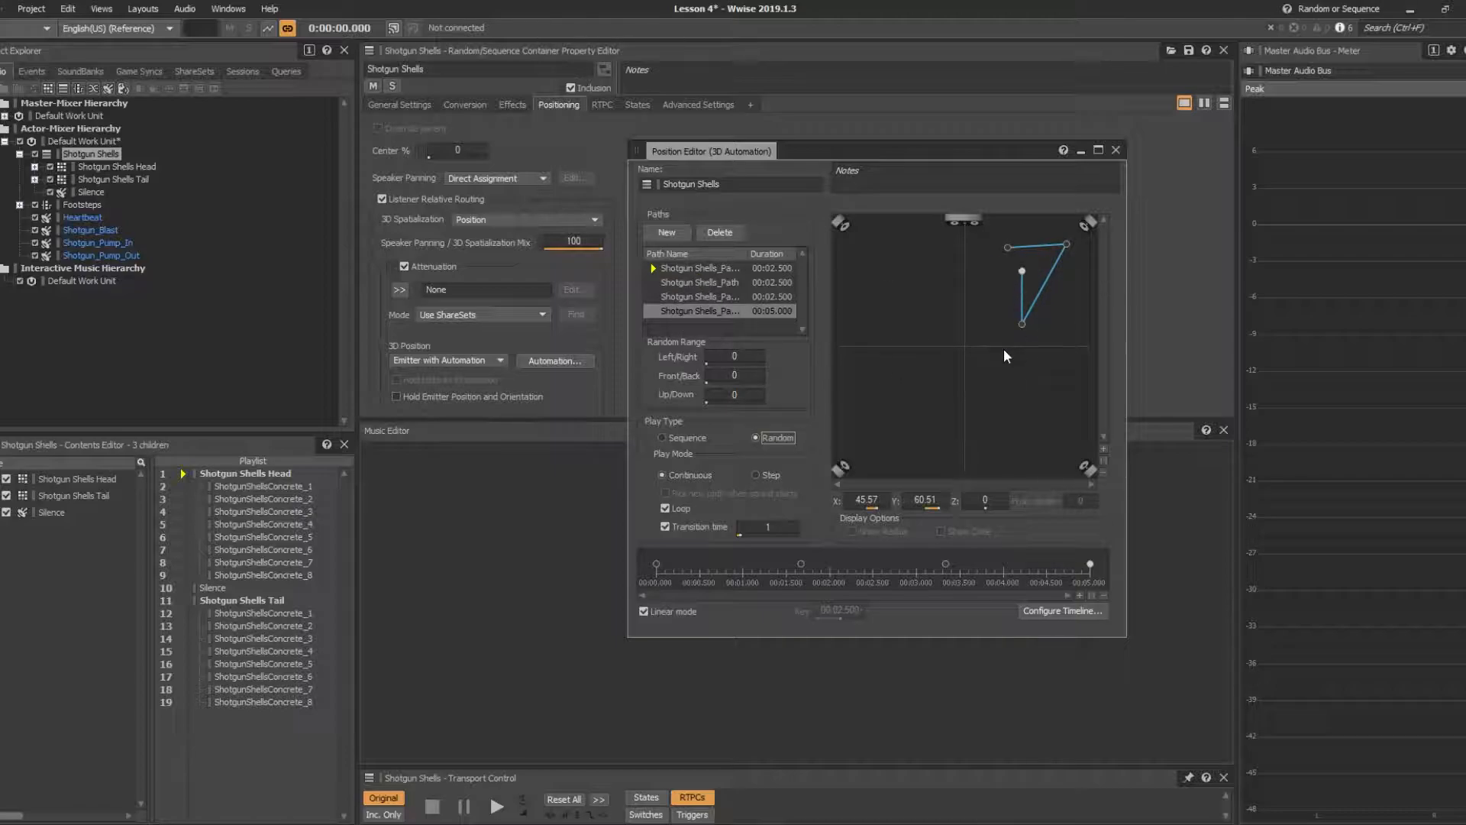
Step: Audition the Shotgun Shells container to check which automation path is picked during playback
click(99, 151)
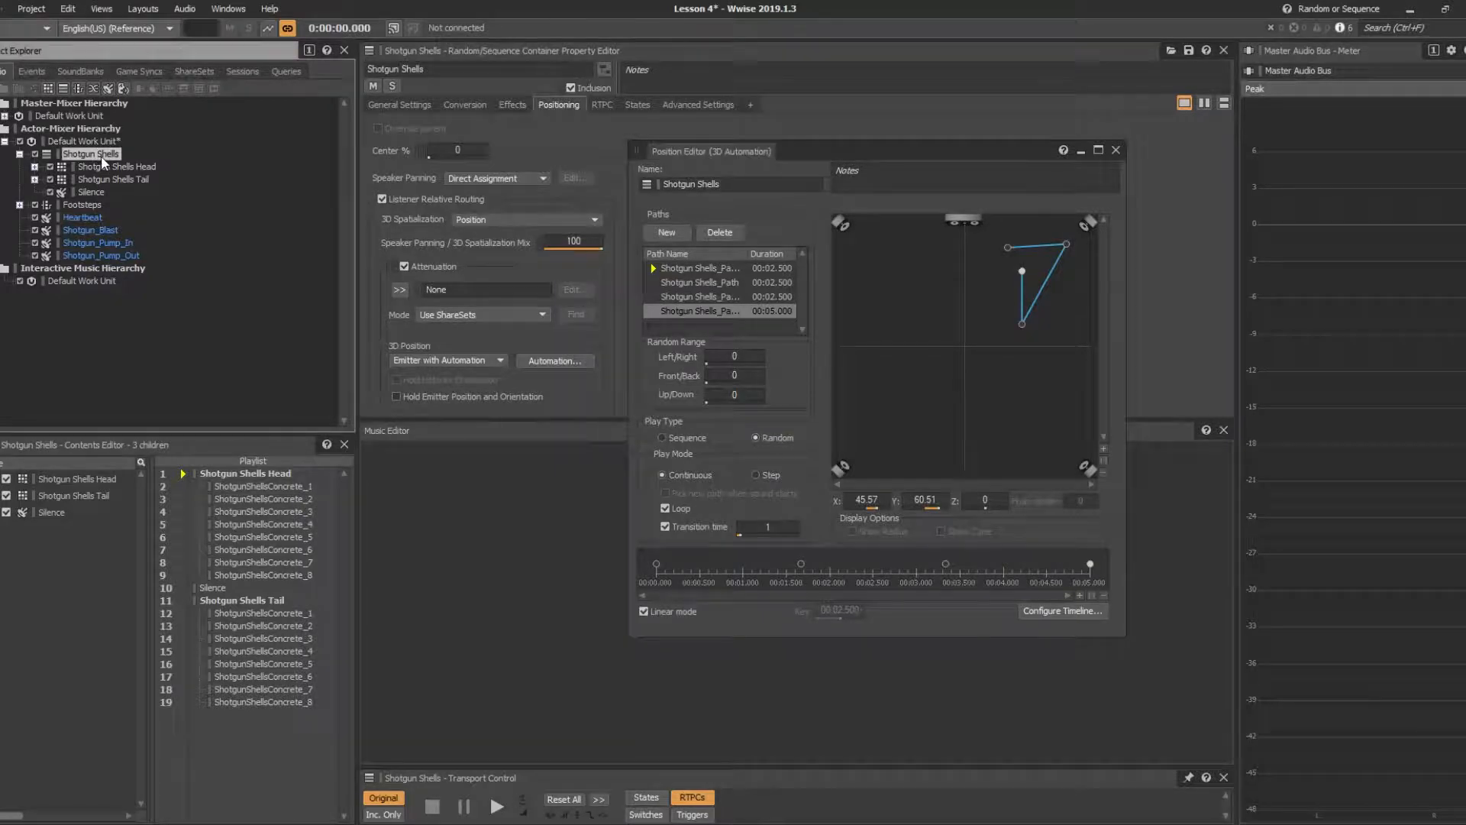
key(space)
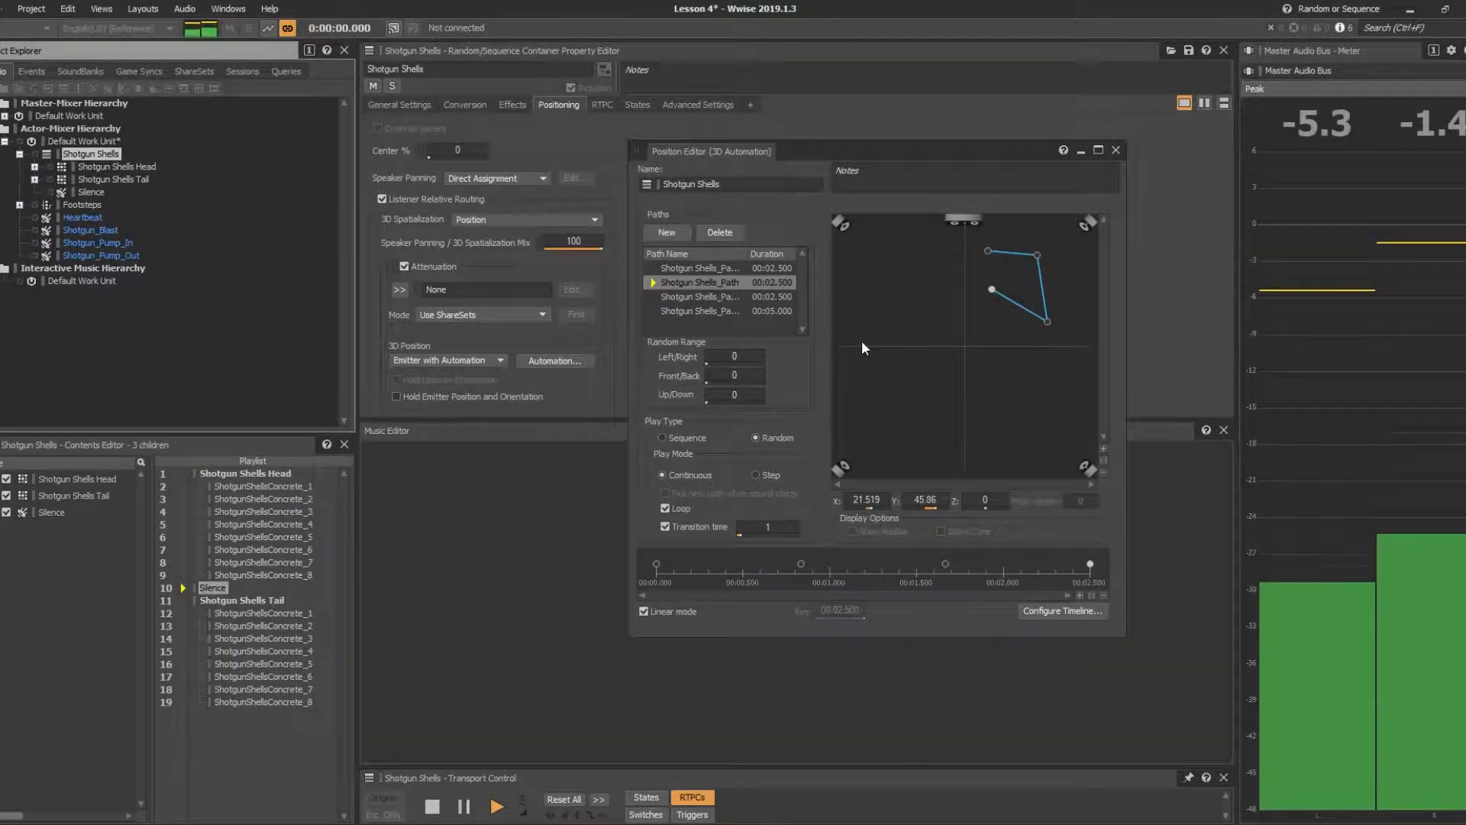
click(736, 324)
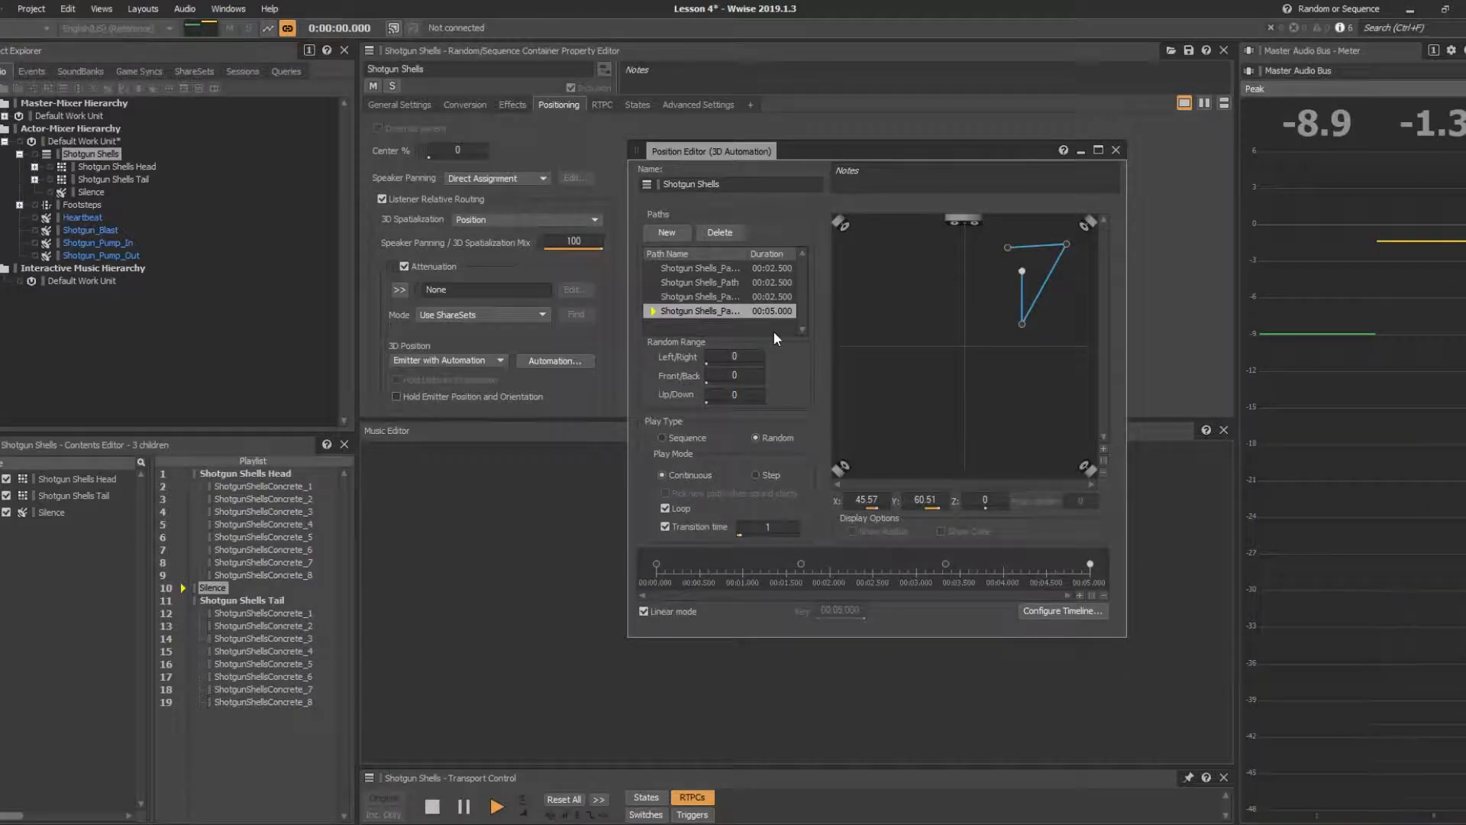
key(space)
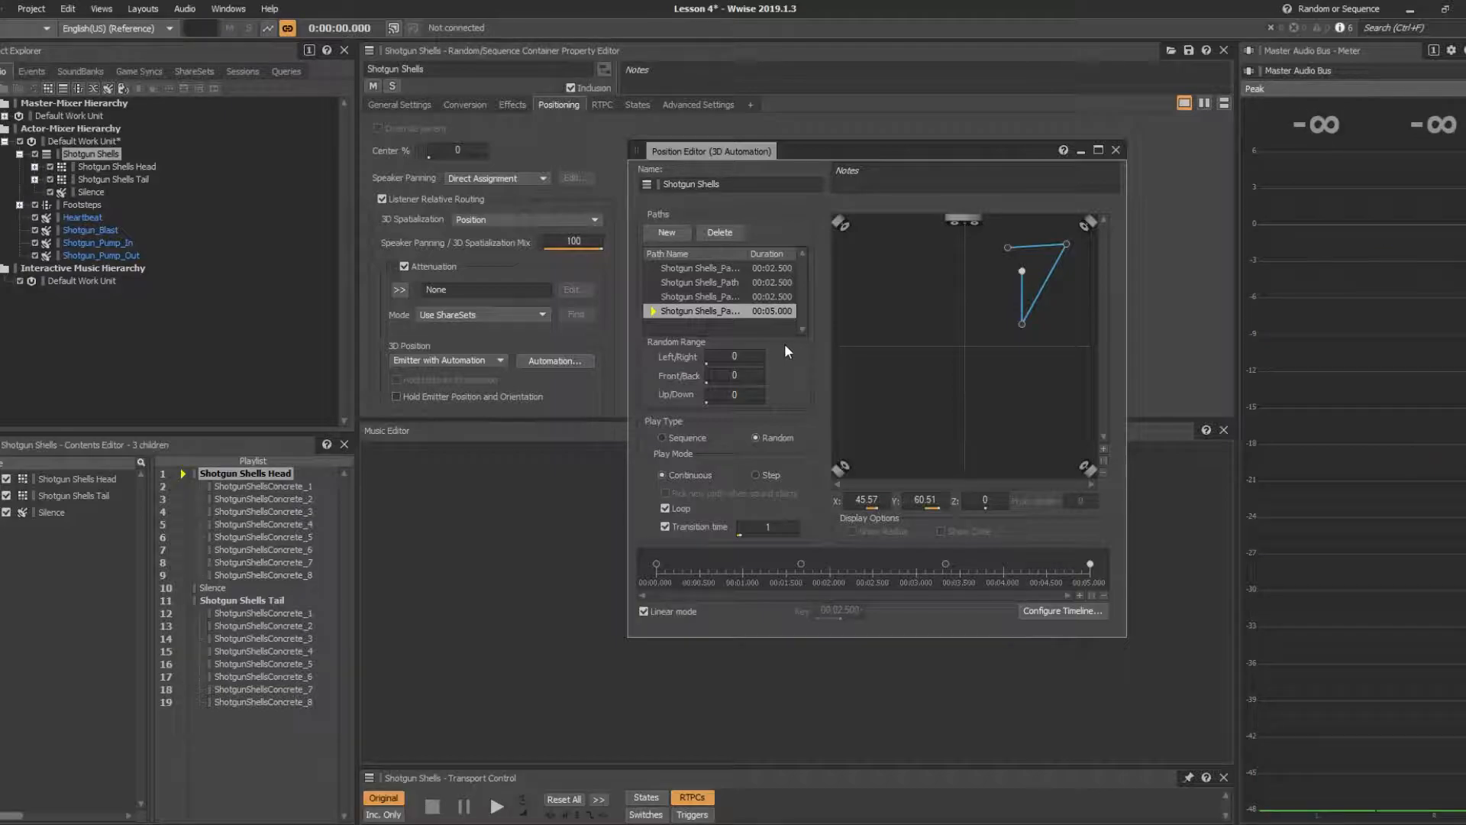
Step: Set the fourth path's timeline length to 2.5 seconds and close the Position Editor
click(1041, 611)
click(670, 408)
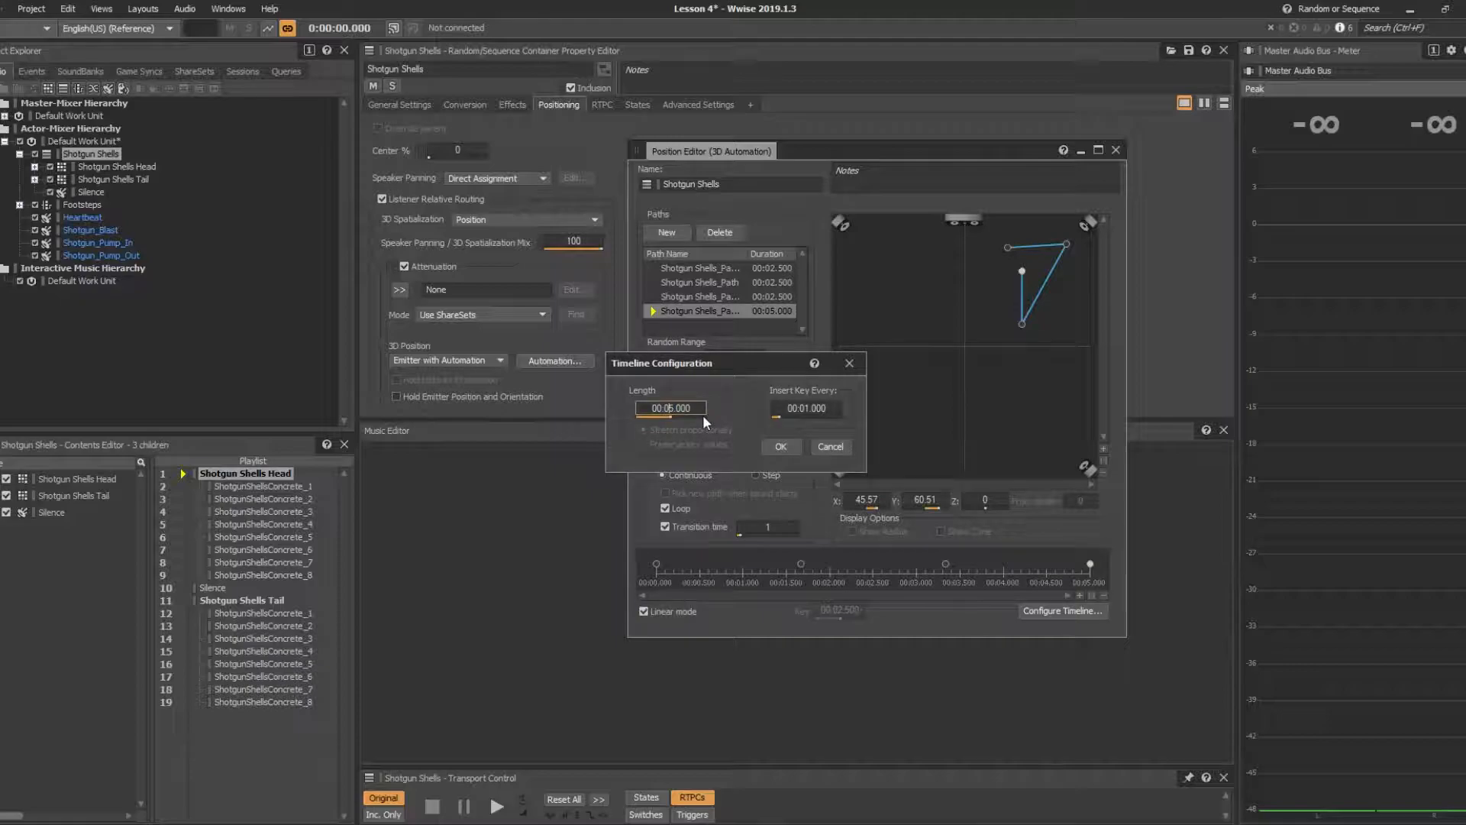
key(Delete)
text(2)
key(Delete)
text(5)
click(781, 446)
click(1115, 151)
Step: Audition the Fire_Shotgun_Player event to hear the shells together with the blast and pump sounds
click(31, 69)
click(84, 141)
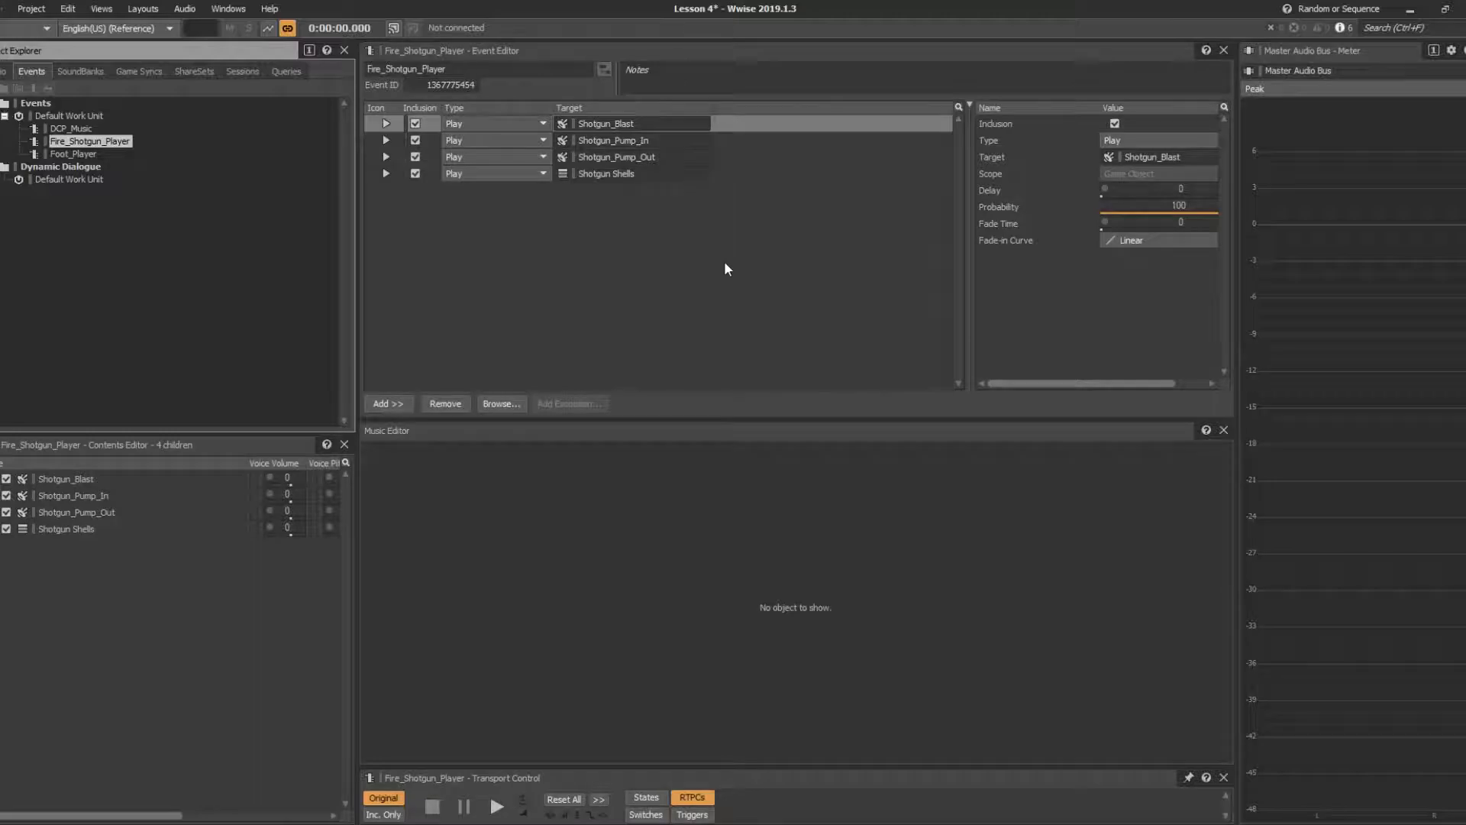
key(space)
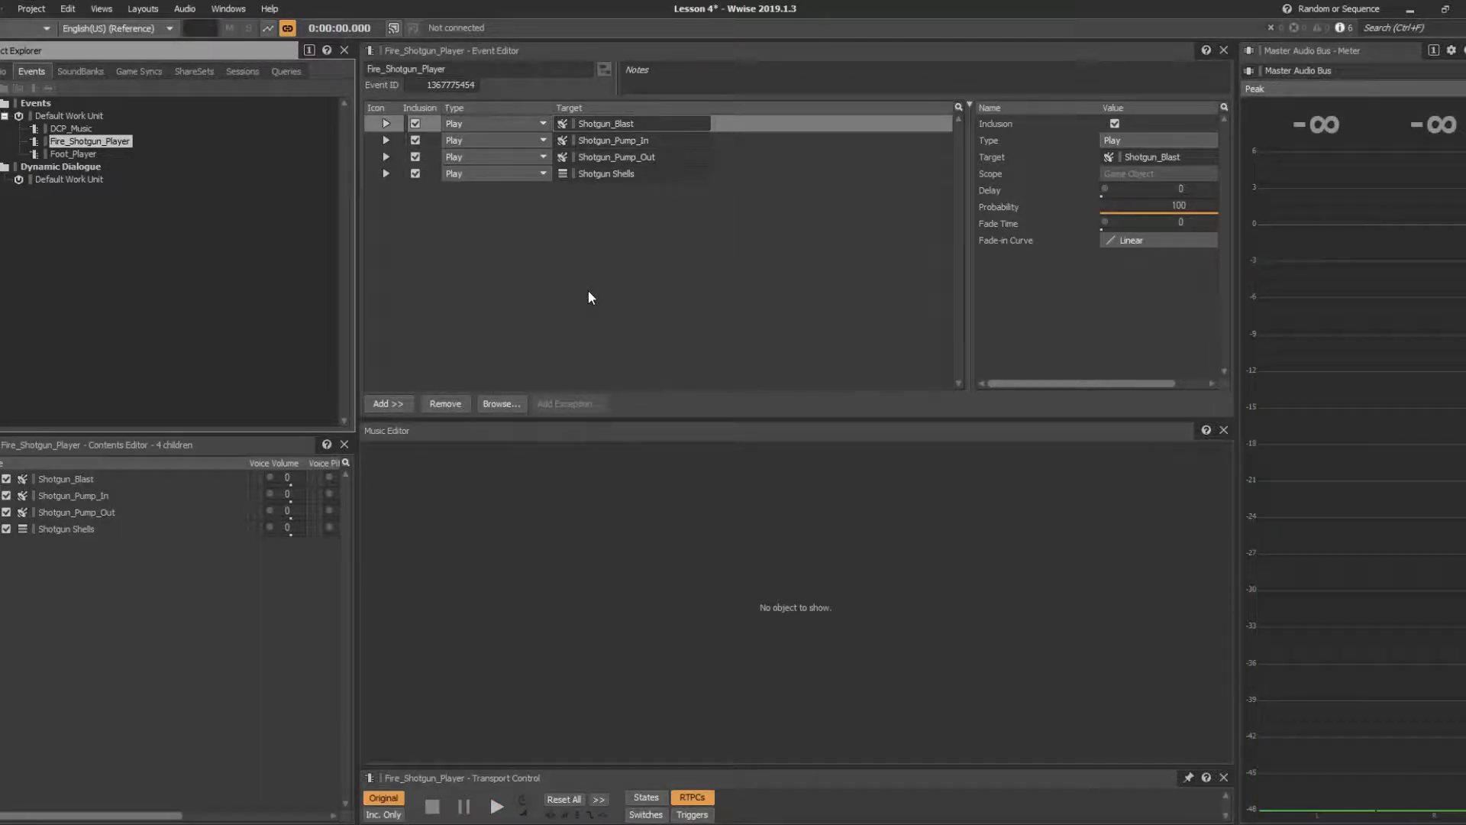
key(space)
Step: Group Shotgun_Pump_In and Shotgun_Pump_Out under a new parent Actor-Mixer named Shotgun Pumps and expand it
click(4, 71)
click(198, 211)
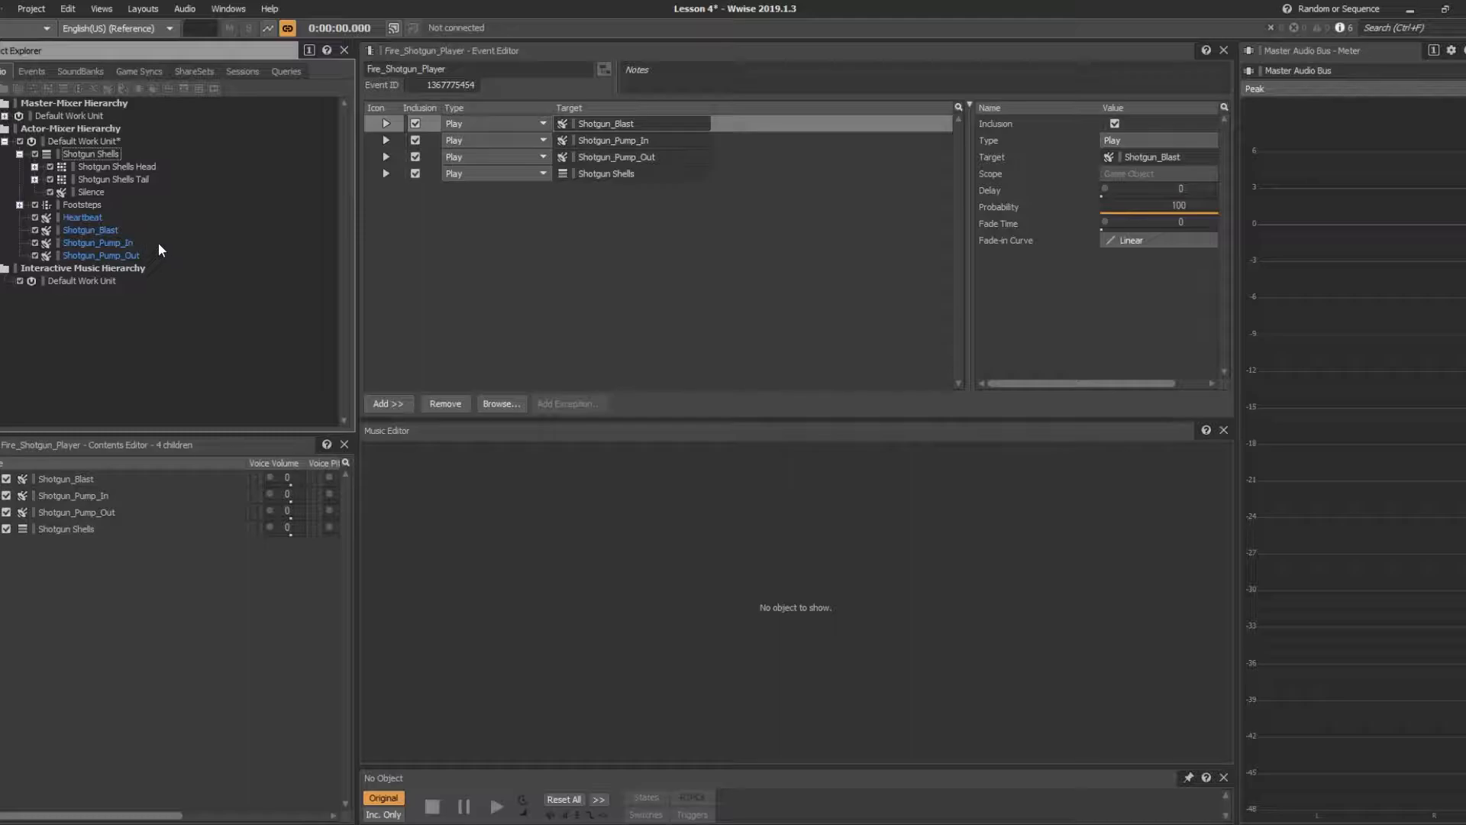
drag(163, 242, 126, 258)
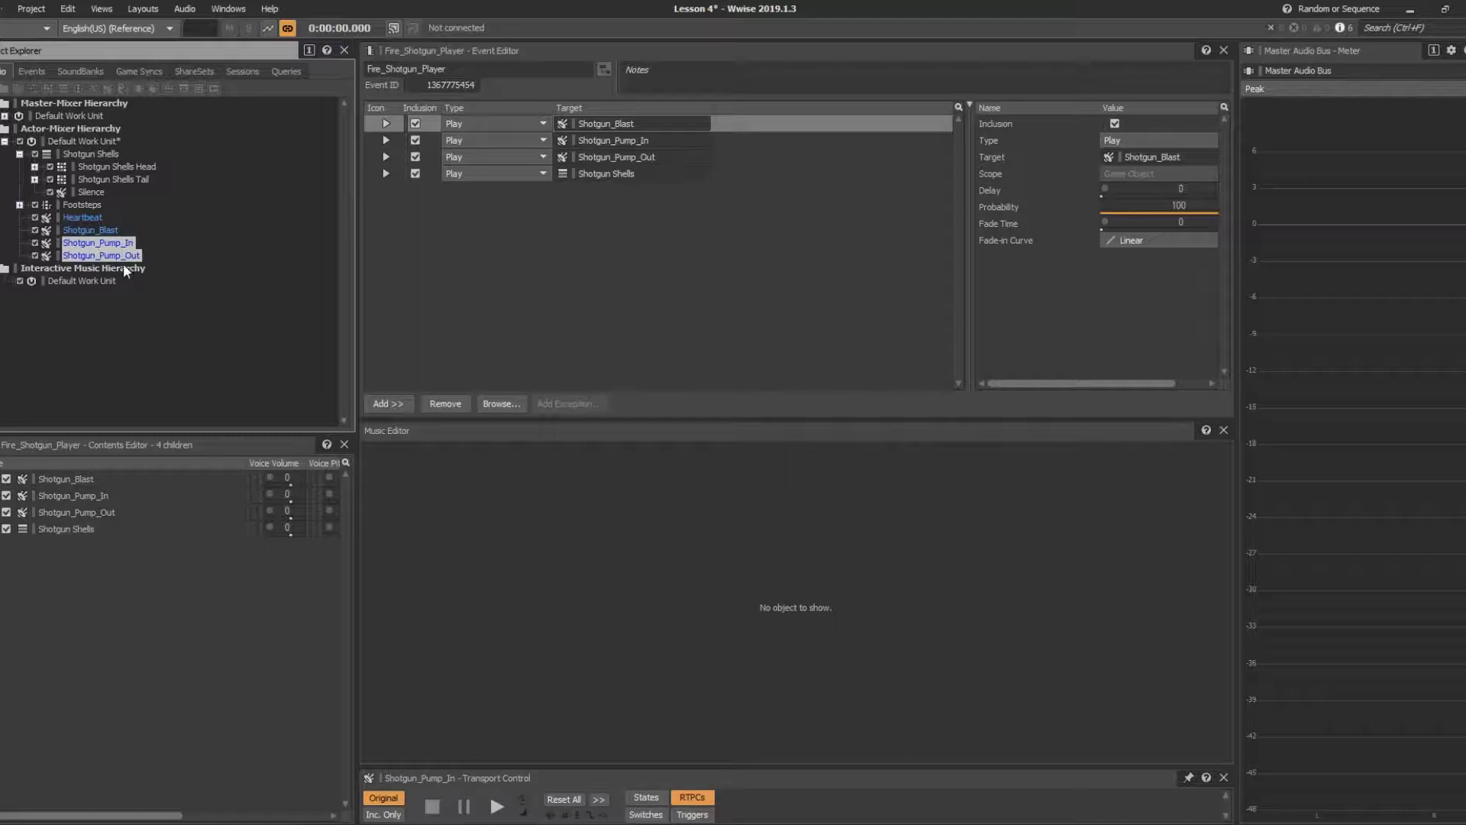
right_click(112, 245)
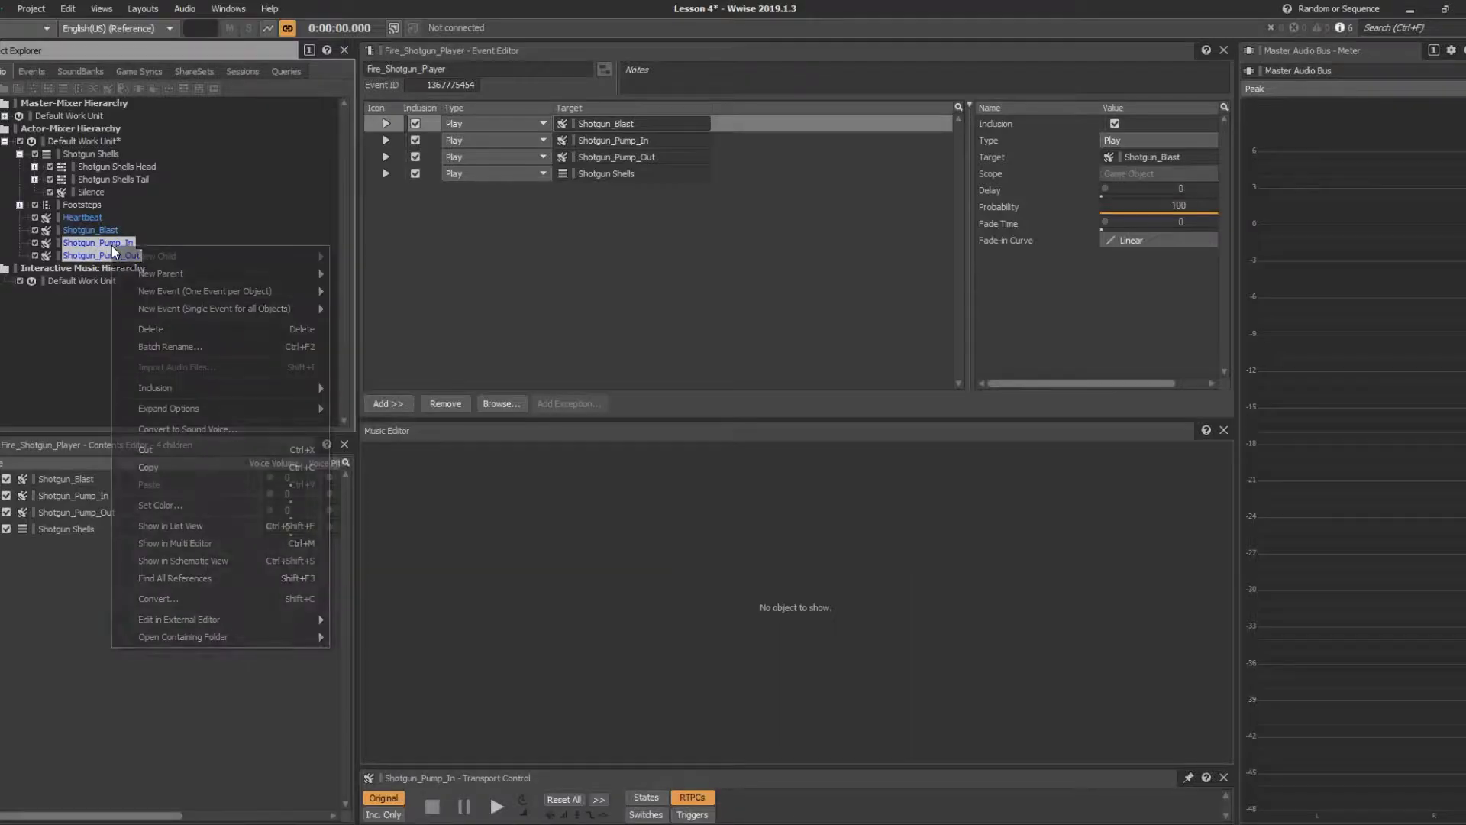
mouse_move(300, 276)
click(374, 309)
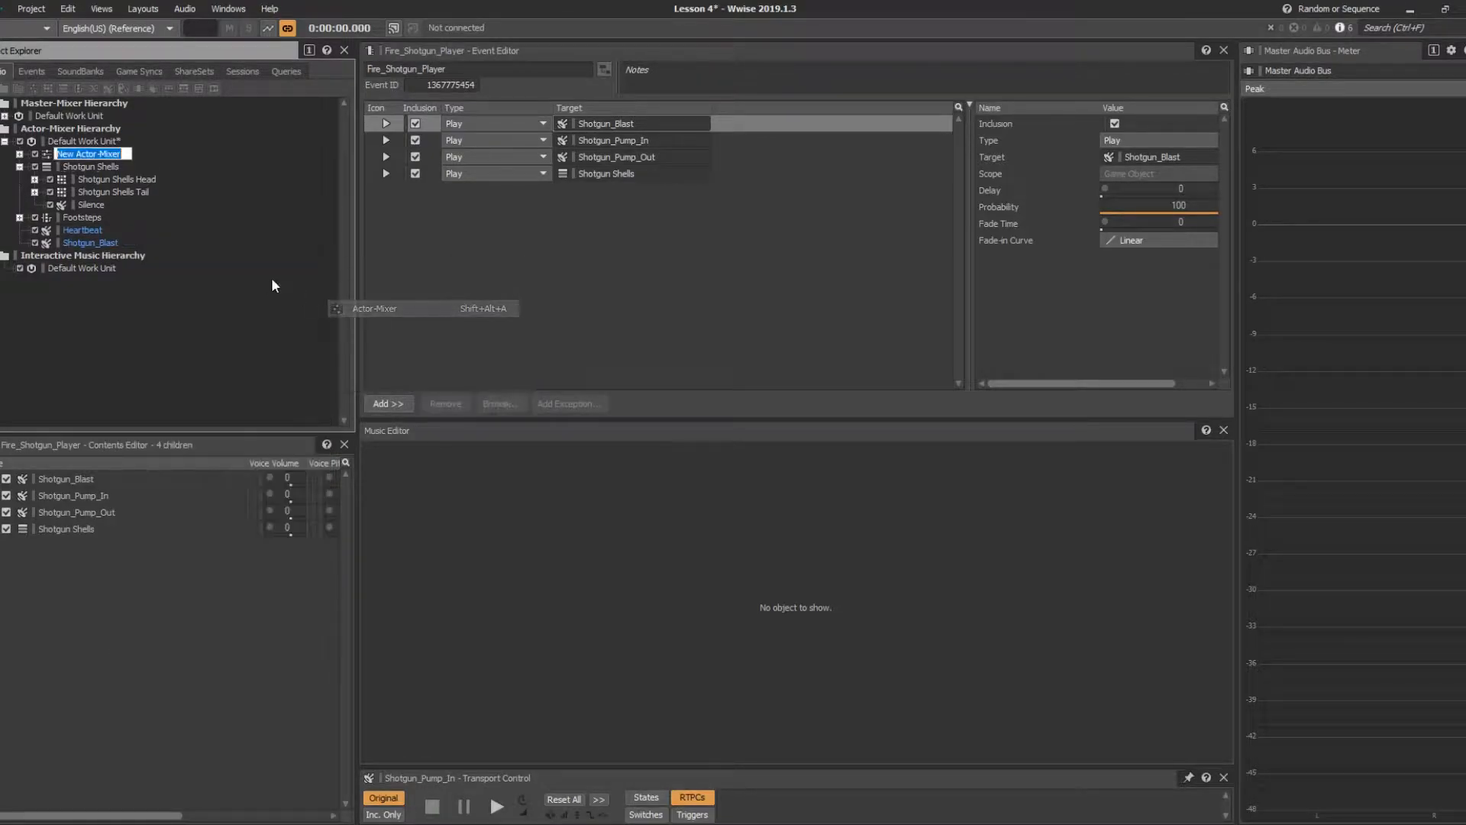
text(Shotgun Pumps)
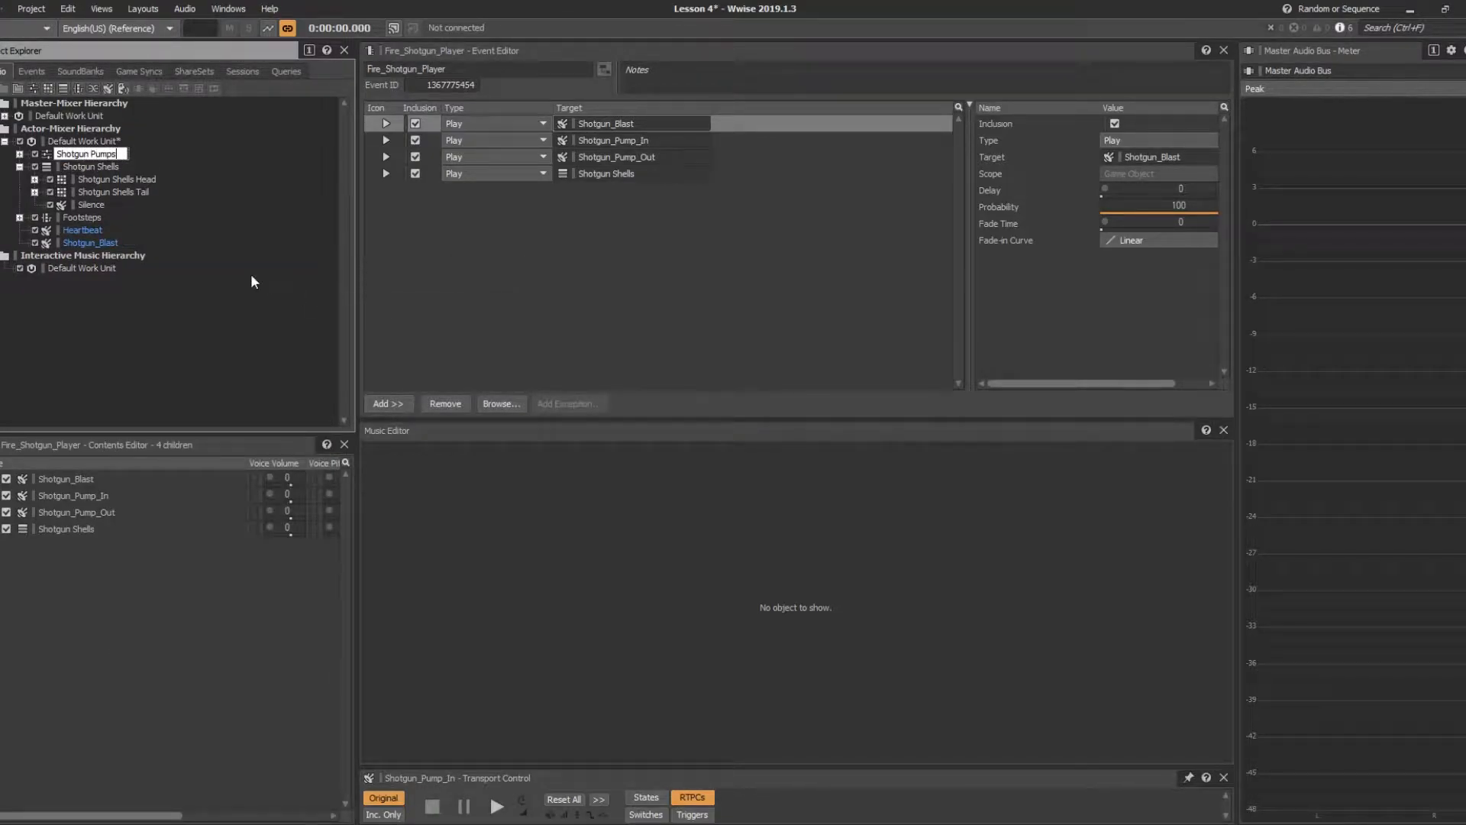
key(Return)
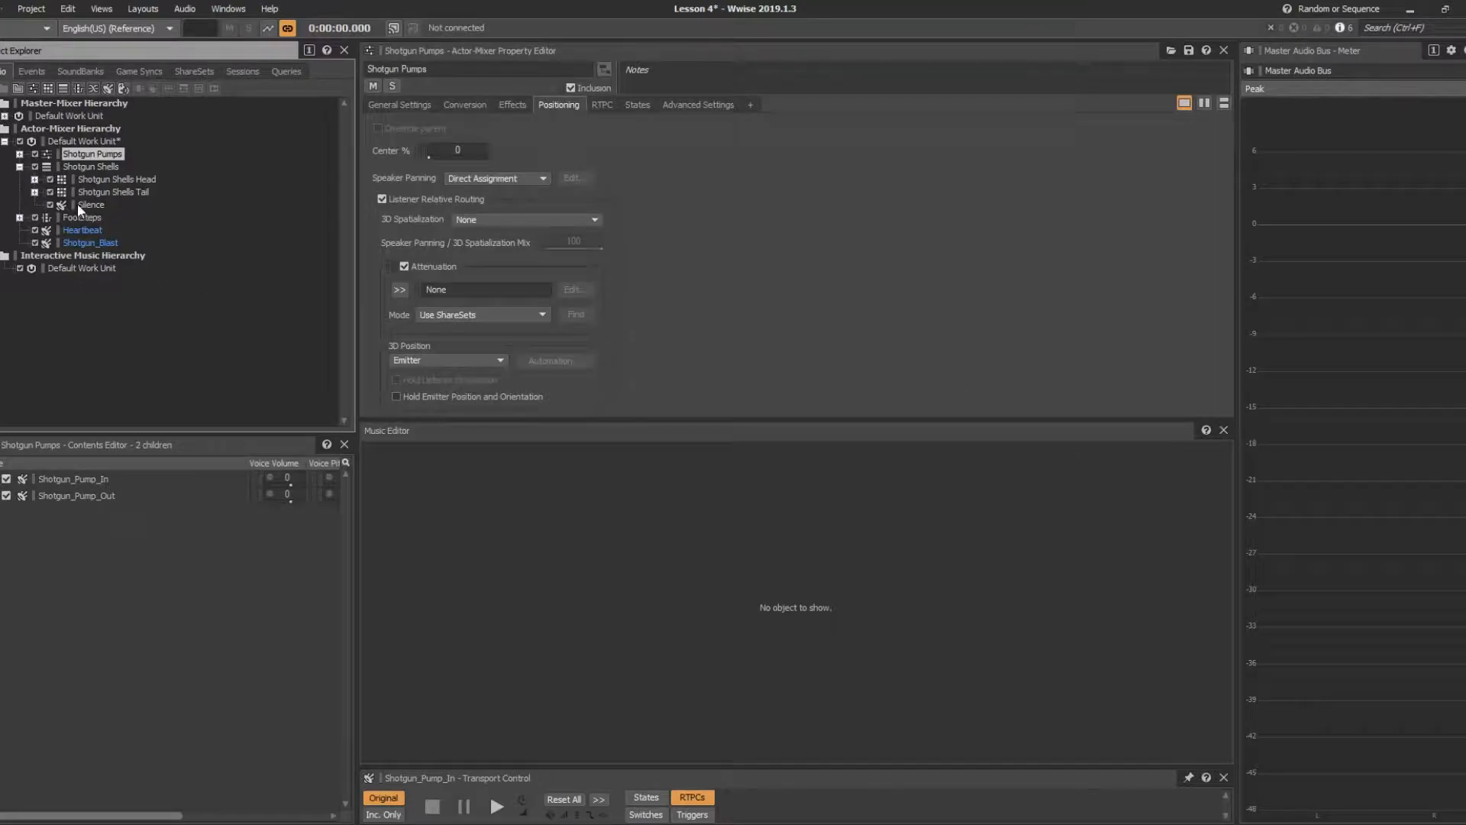
click(19, 155)
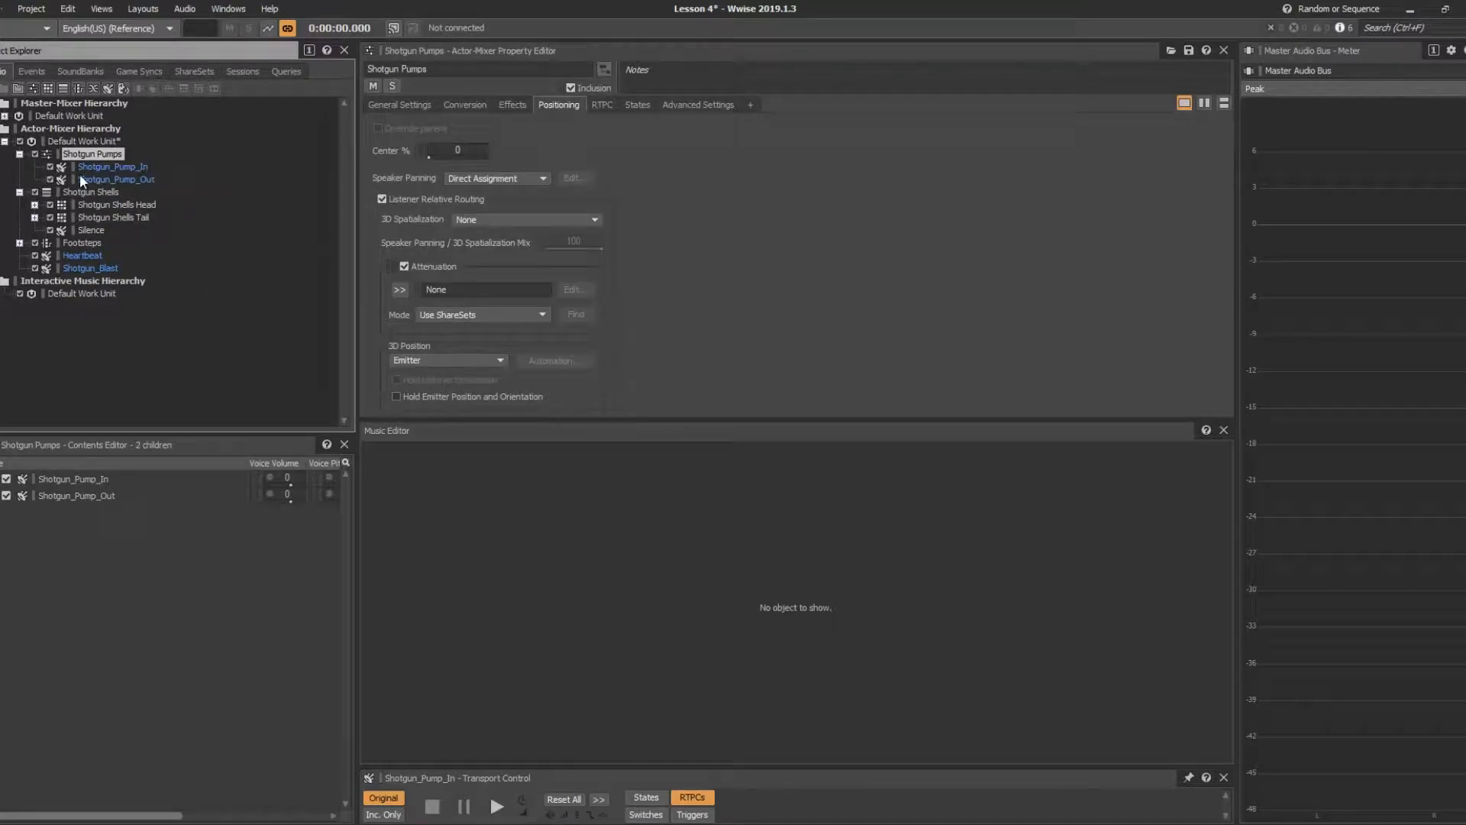
Step: Set the Shotgun Pumps speaker panning to Balance-Fade and place its panner point at about X 12, Y 13
click(121, 156)
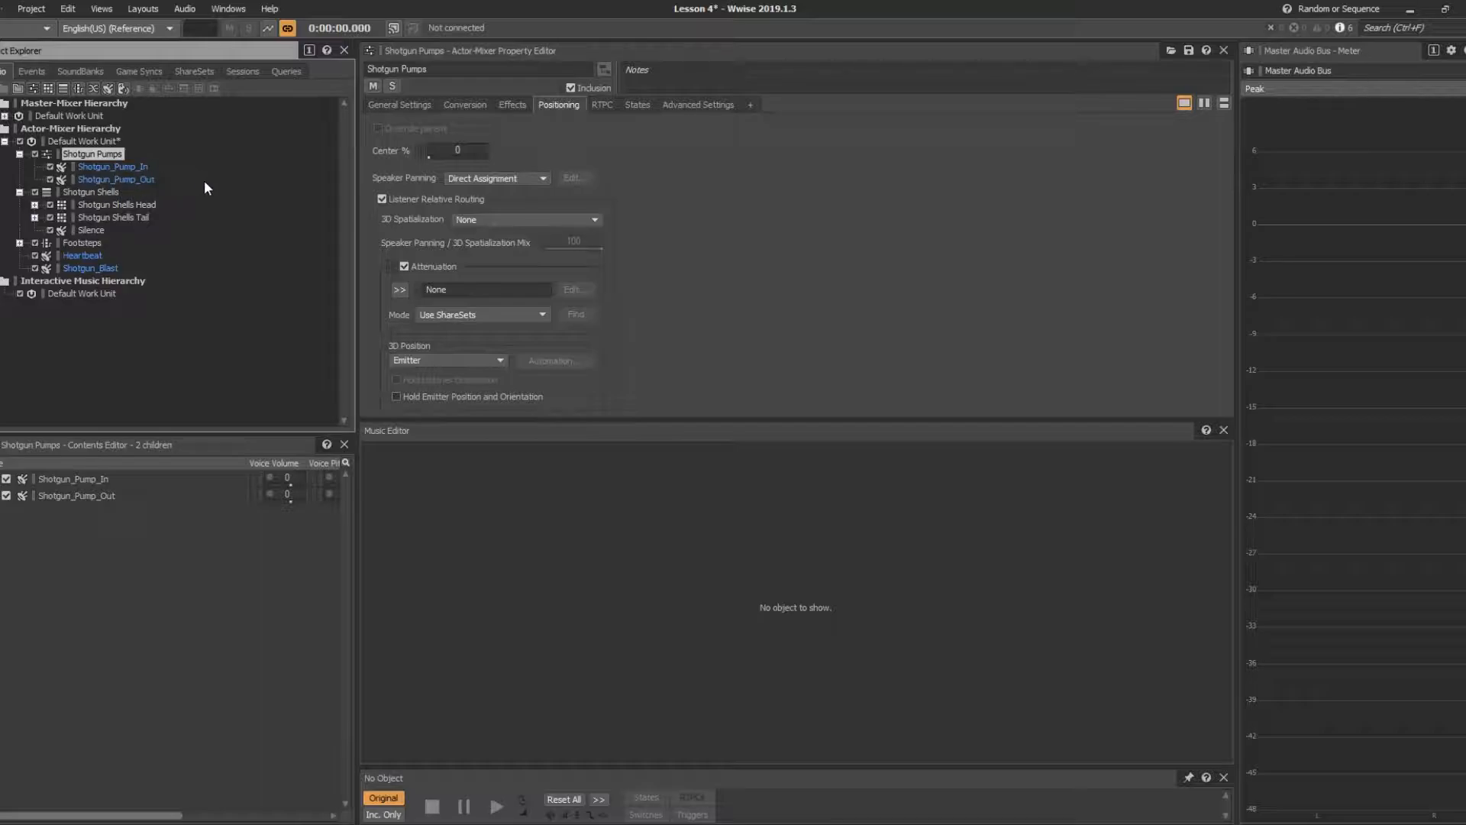
click(721, 202)
click(514, 179)
click(511, 203)
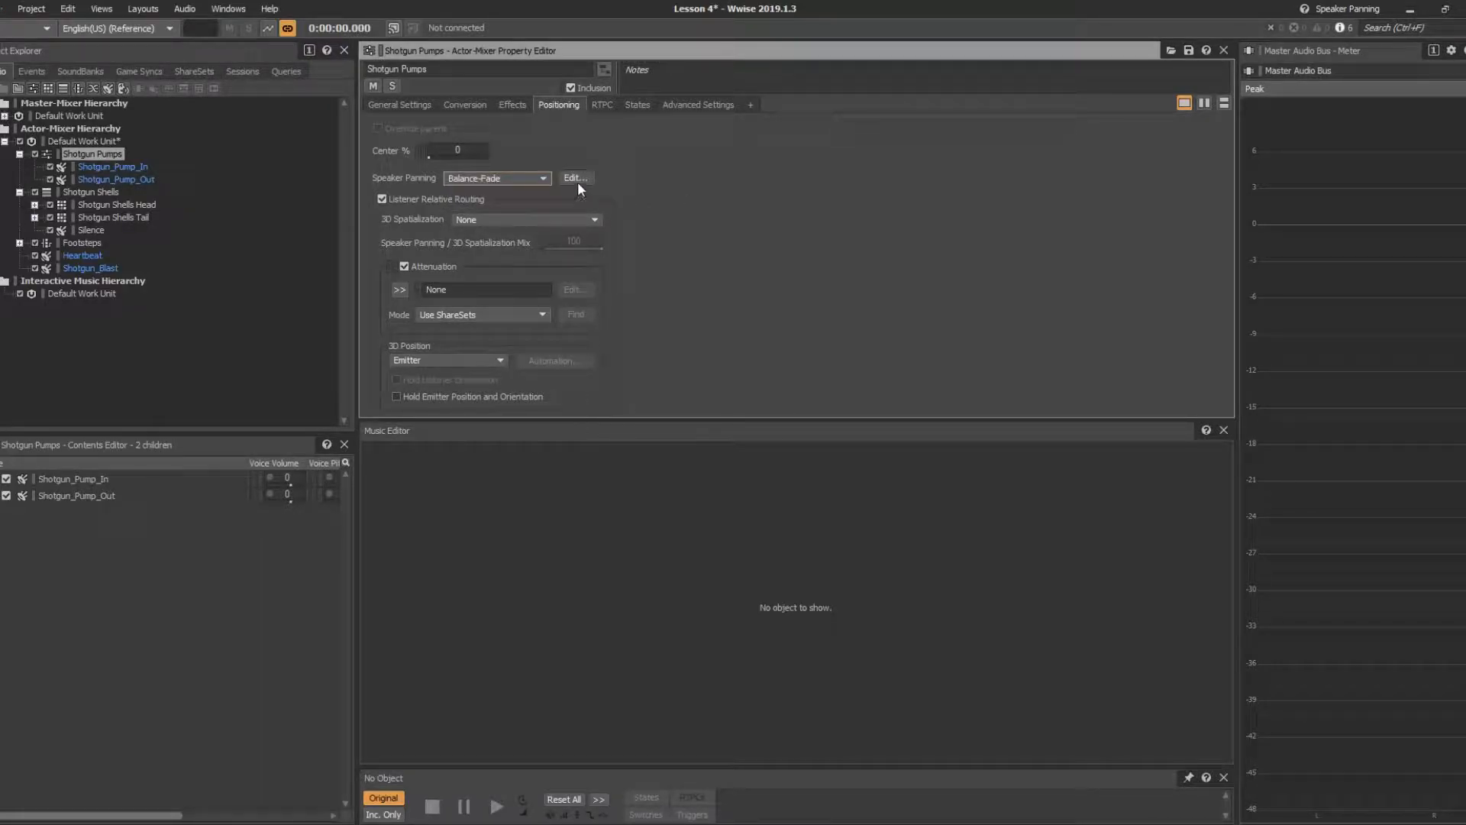
click(575, 174)
drag(262, 336, 282, 320)
click(504, 90)
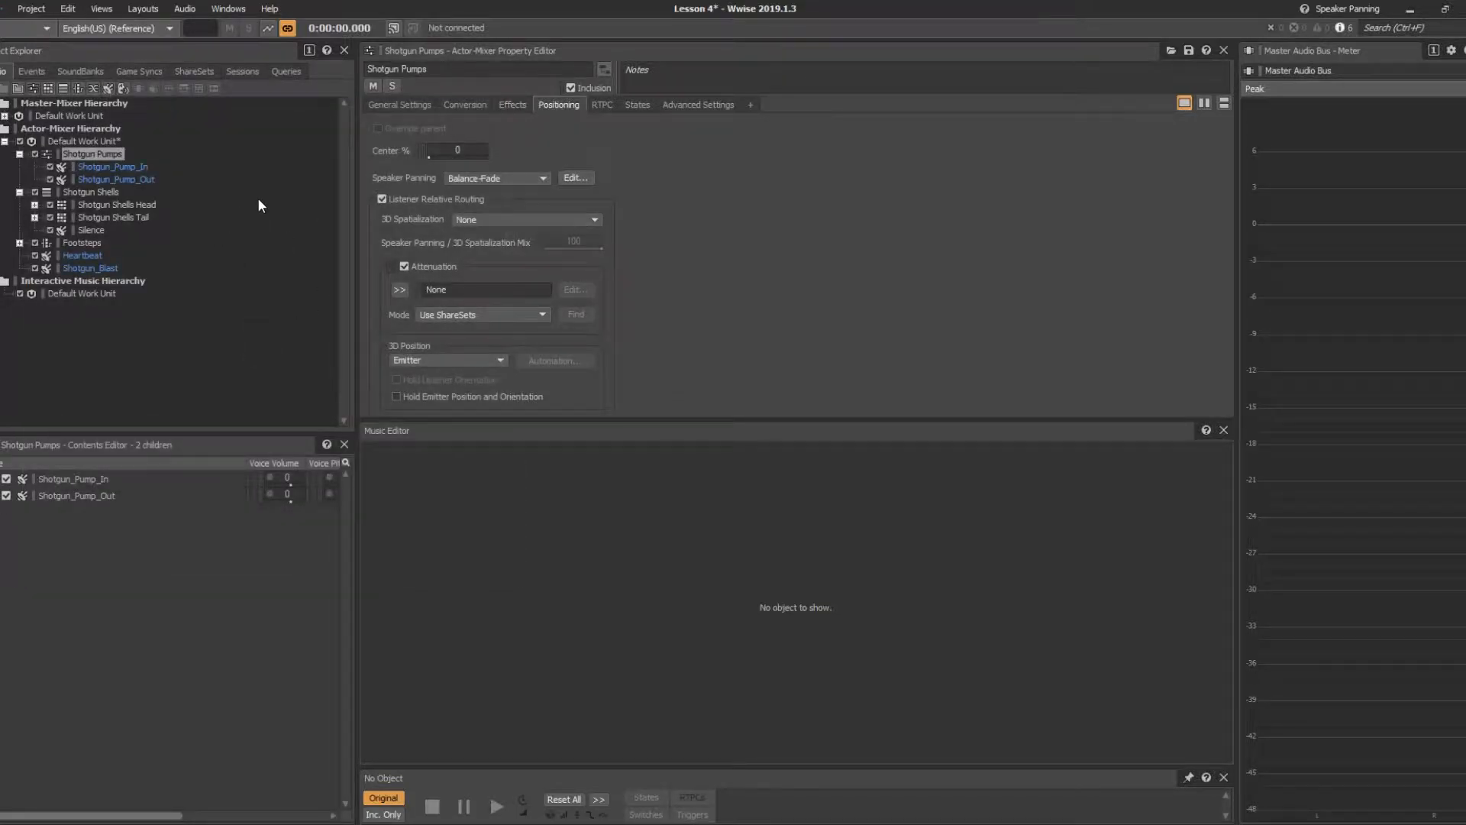
Step: Audition Shotgun_Pump_In and Shotgun_Pump_Out to compare the left and right meter levels
click(135, 168)
key(space)
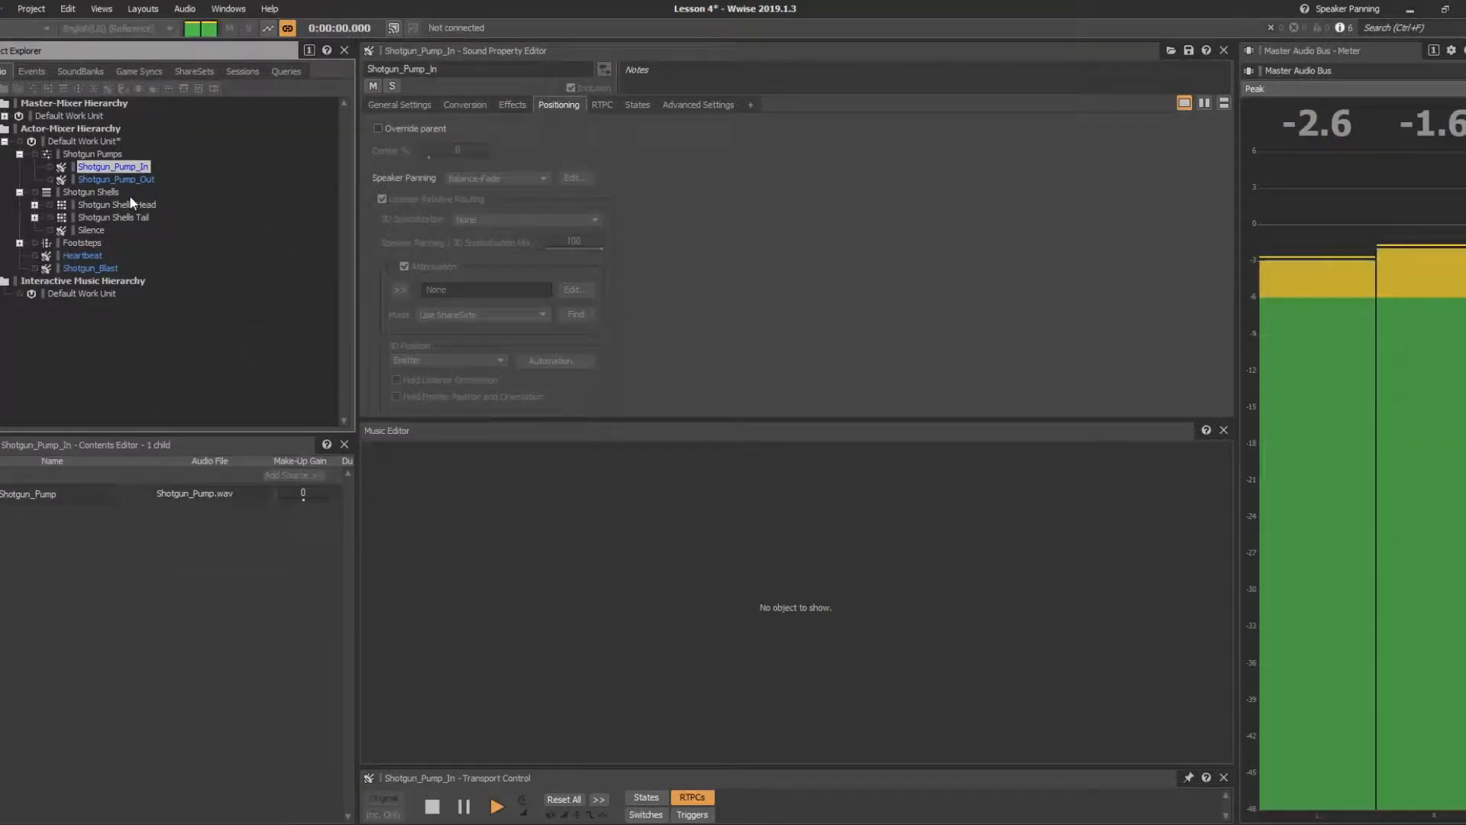
click(137, 180)
key(space)
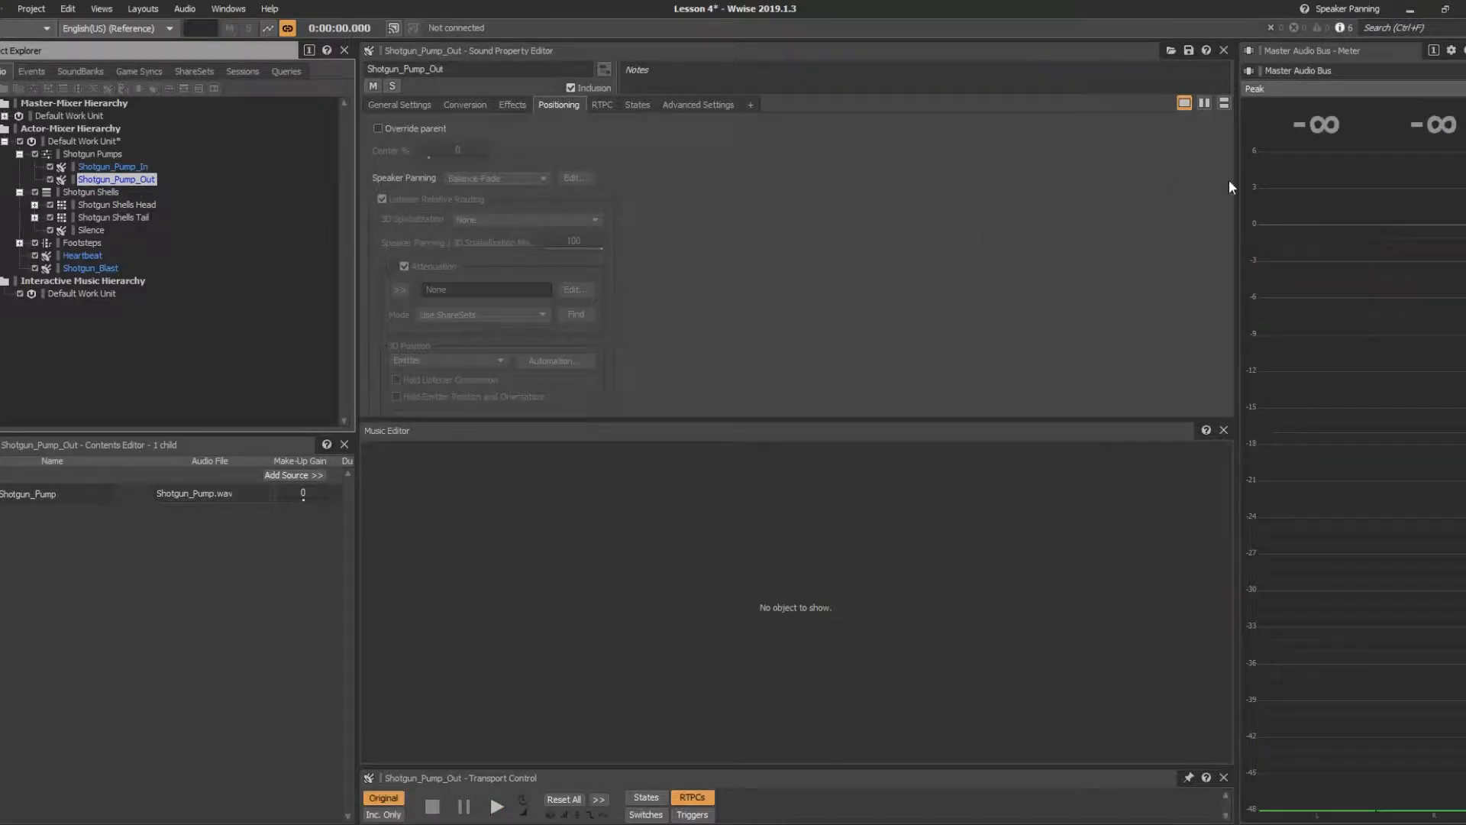
key(space)
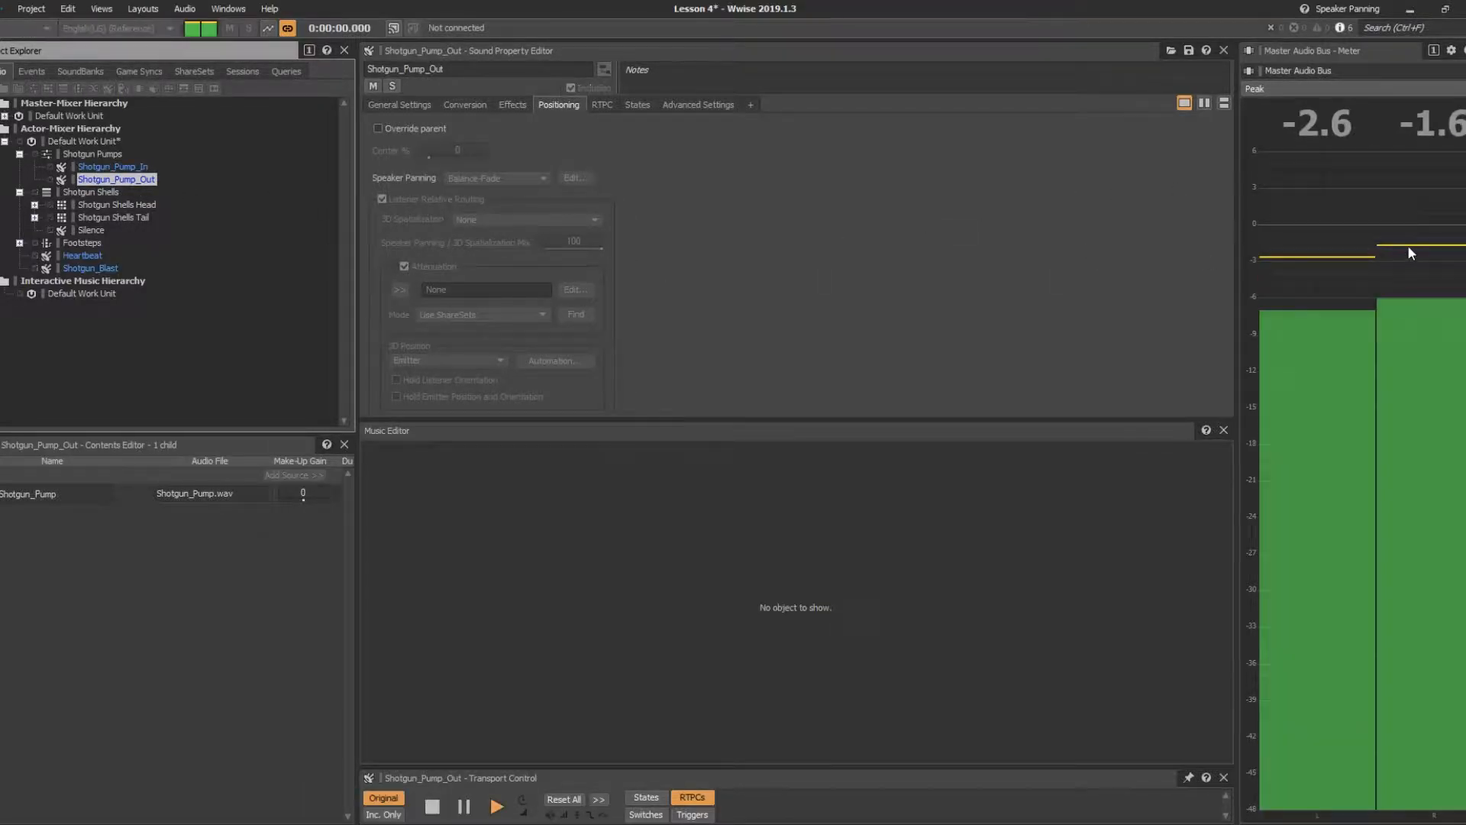
click(118, 166)
key(space)
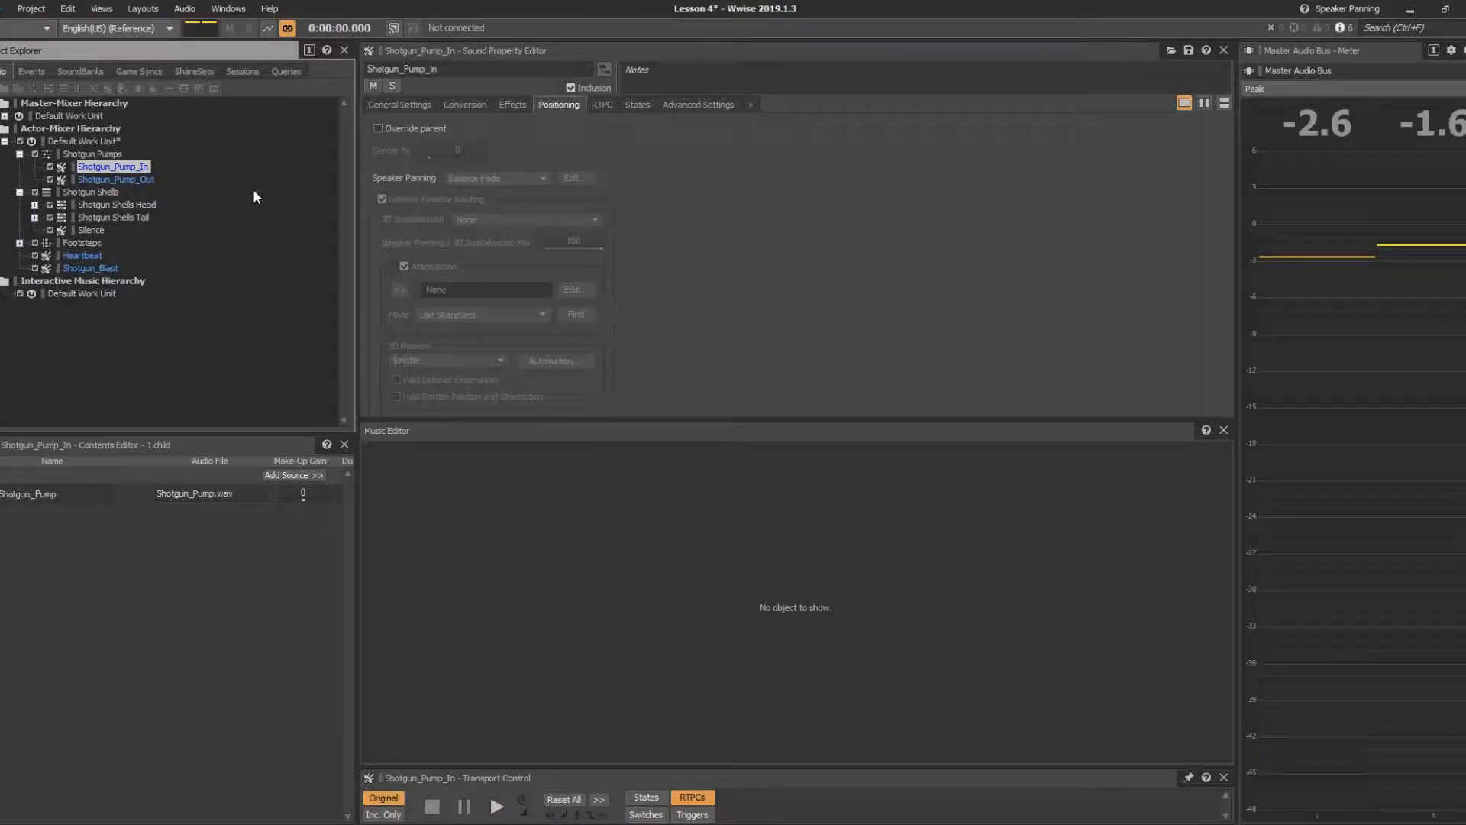
Step: Move the Shotgun Pumps panner point further front right, to about X 19, Y 20
click(95, 156)
click(575, 177)
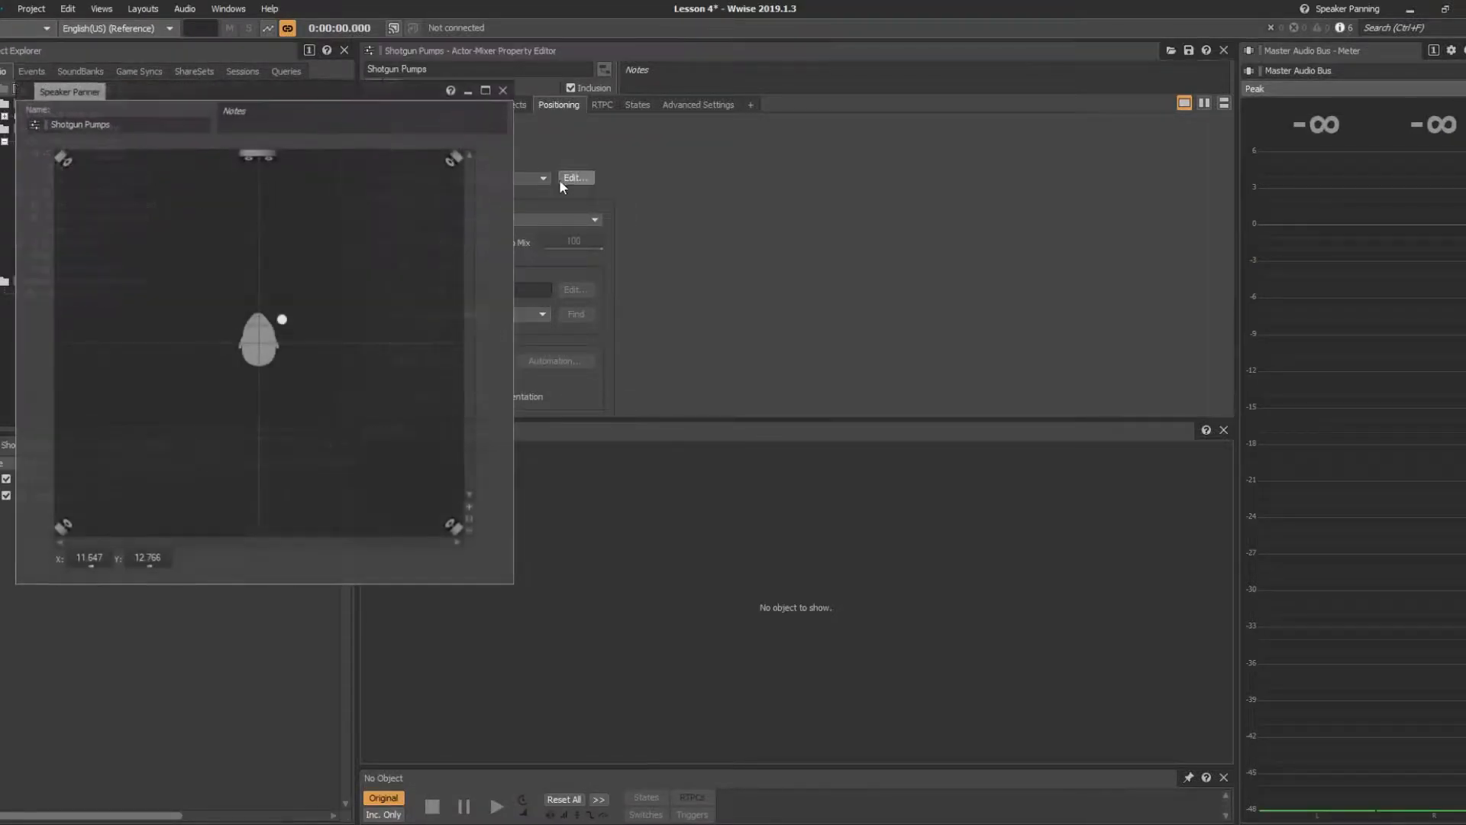
drag(283, 320, 297, 307)
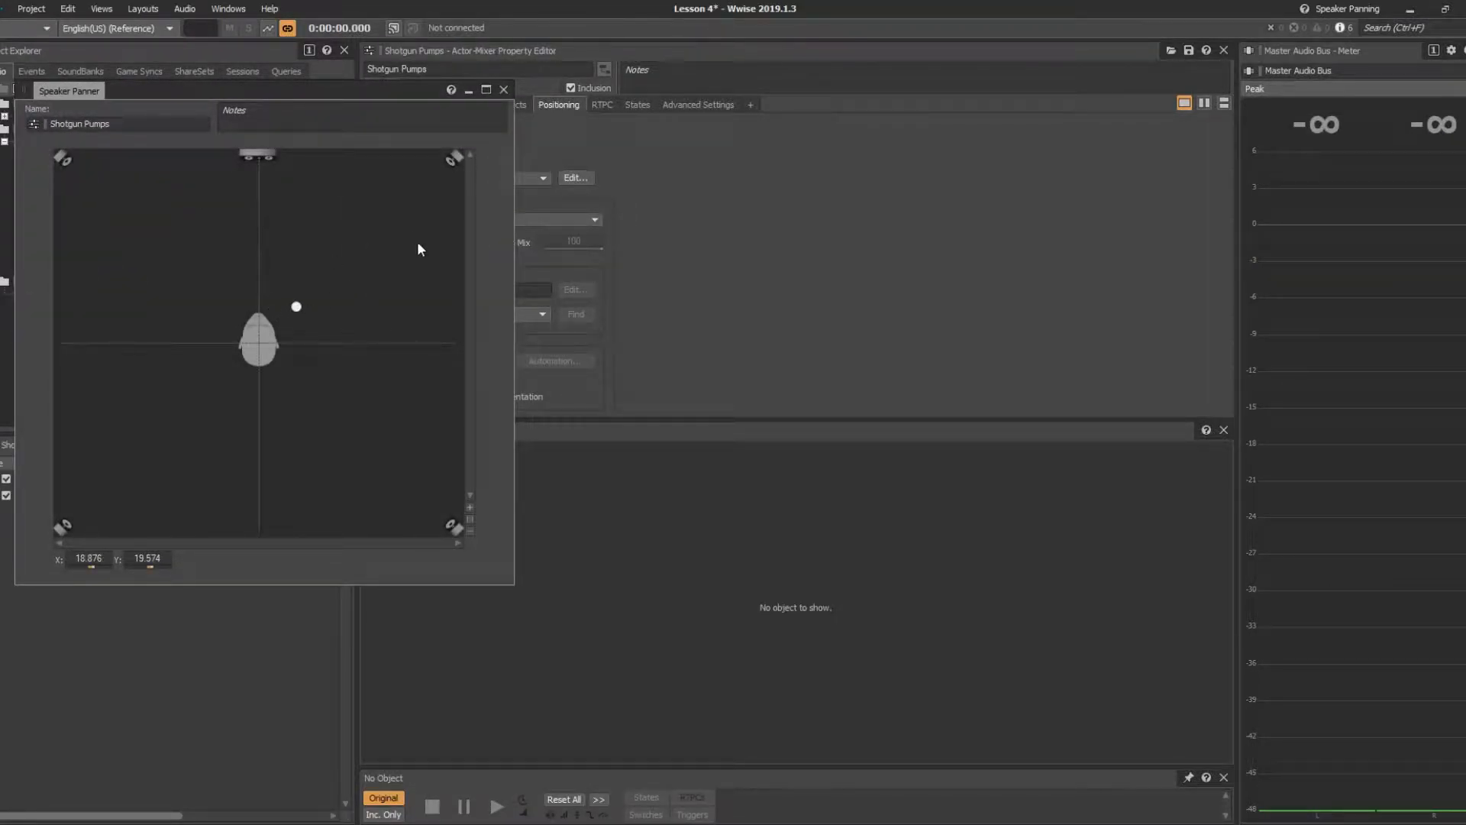
click(503, 89)
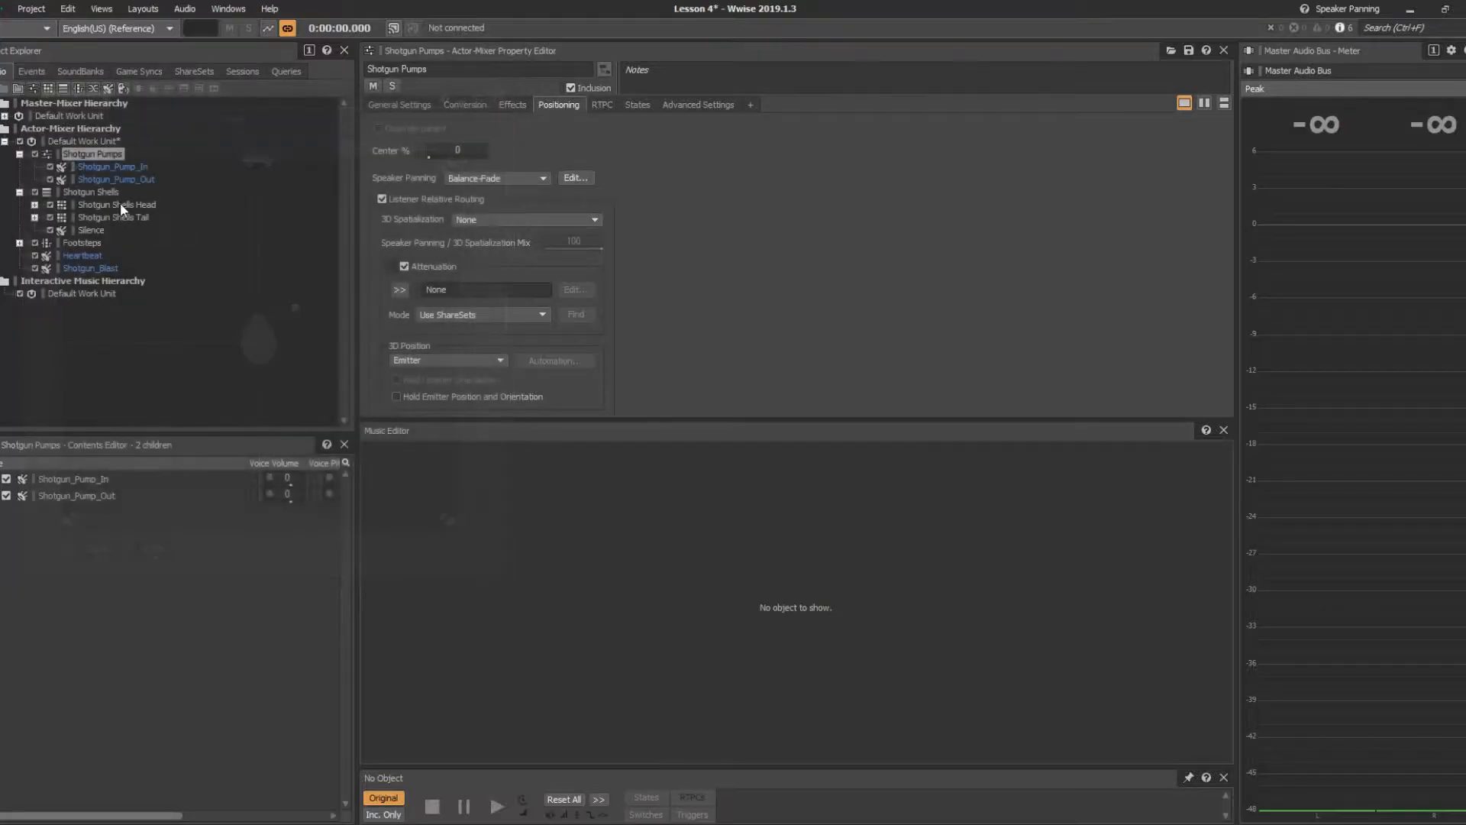
Step: Audition both pump sounds again with the adjusted panning
click(95, 180)
key(space)
click(127, 168)
key(space)
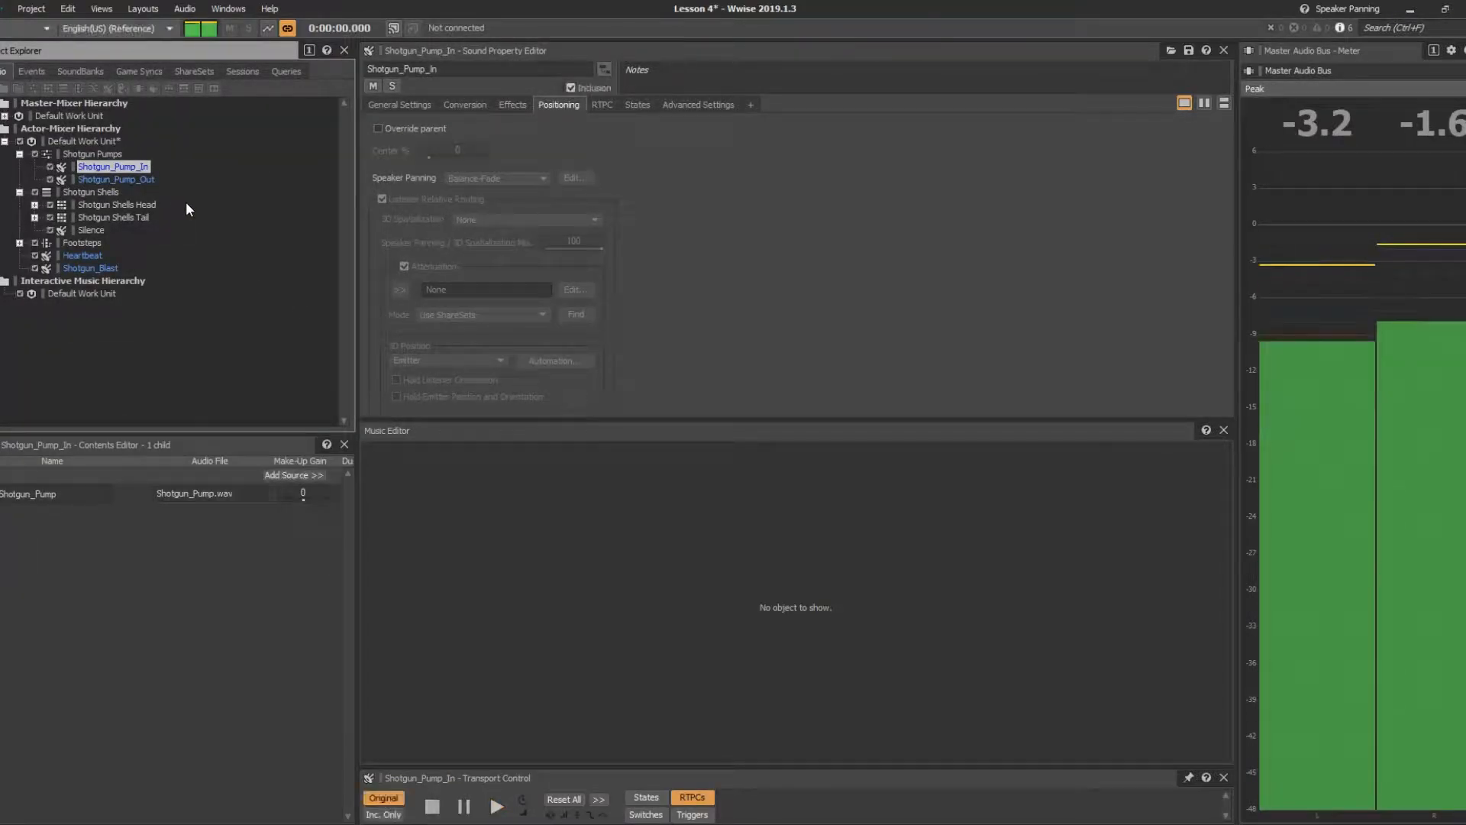
Step: Audition the Fire_Shotgun_Player event twice to hear the shotgun sounds together, and return to the audio hierarchy
click(29, 71)
click(80, 141)
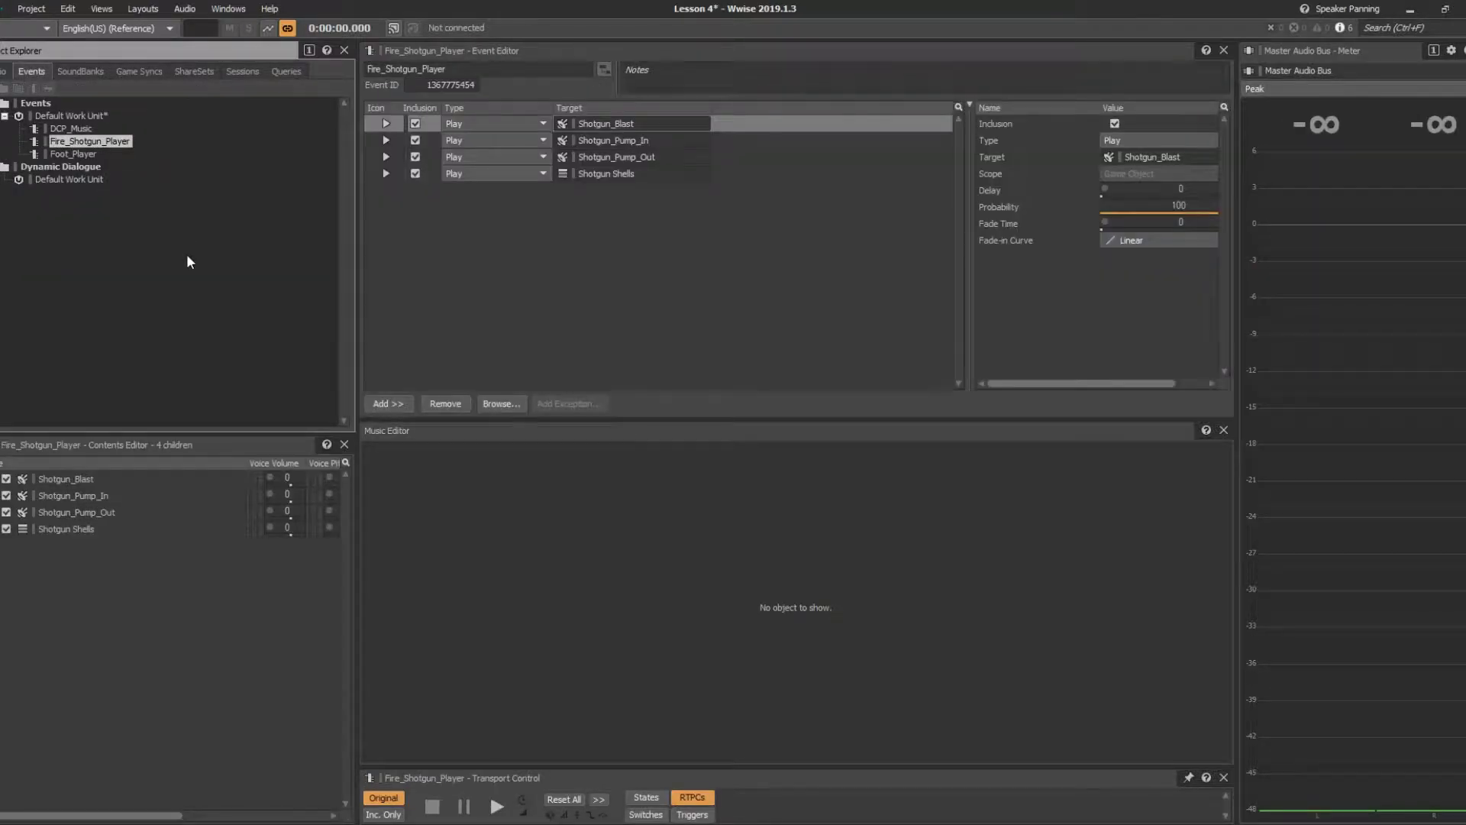
key(space)
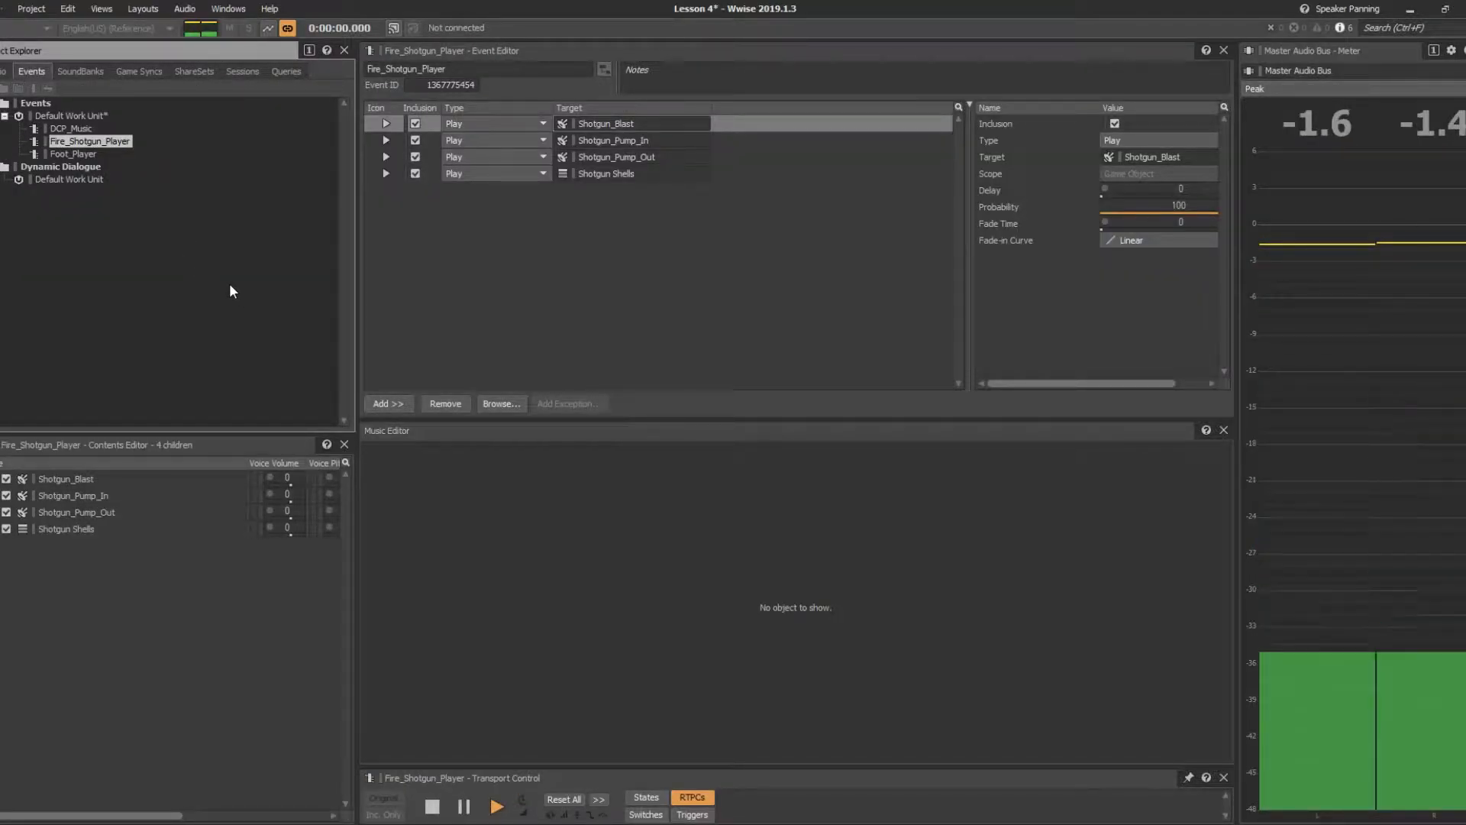
key(space)
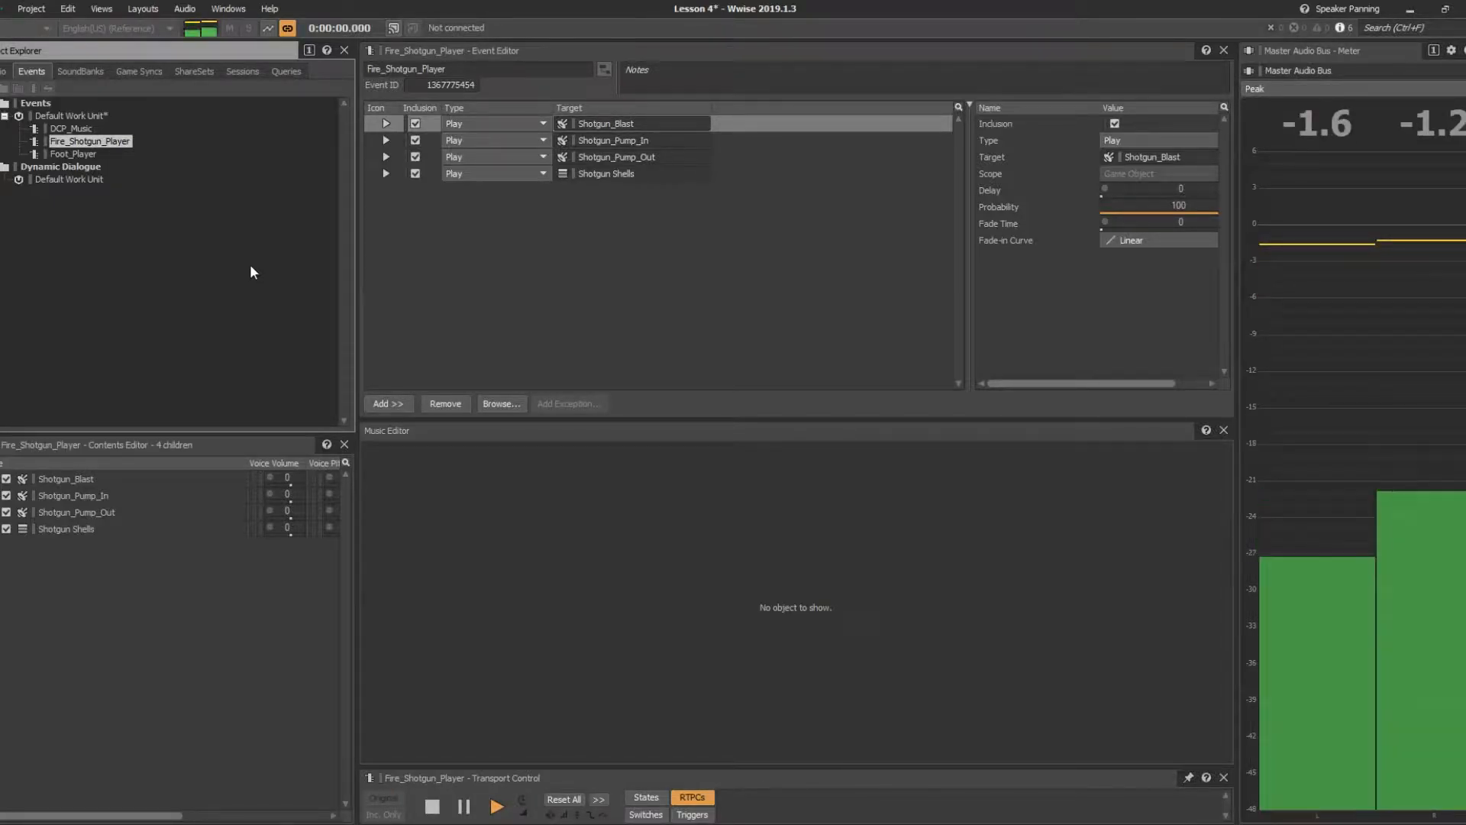
click(3, 71)
click(242, 247)
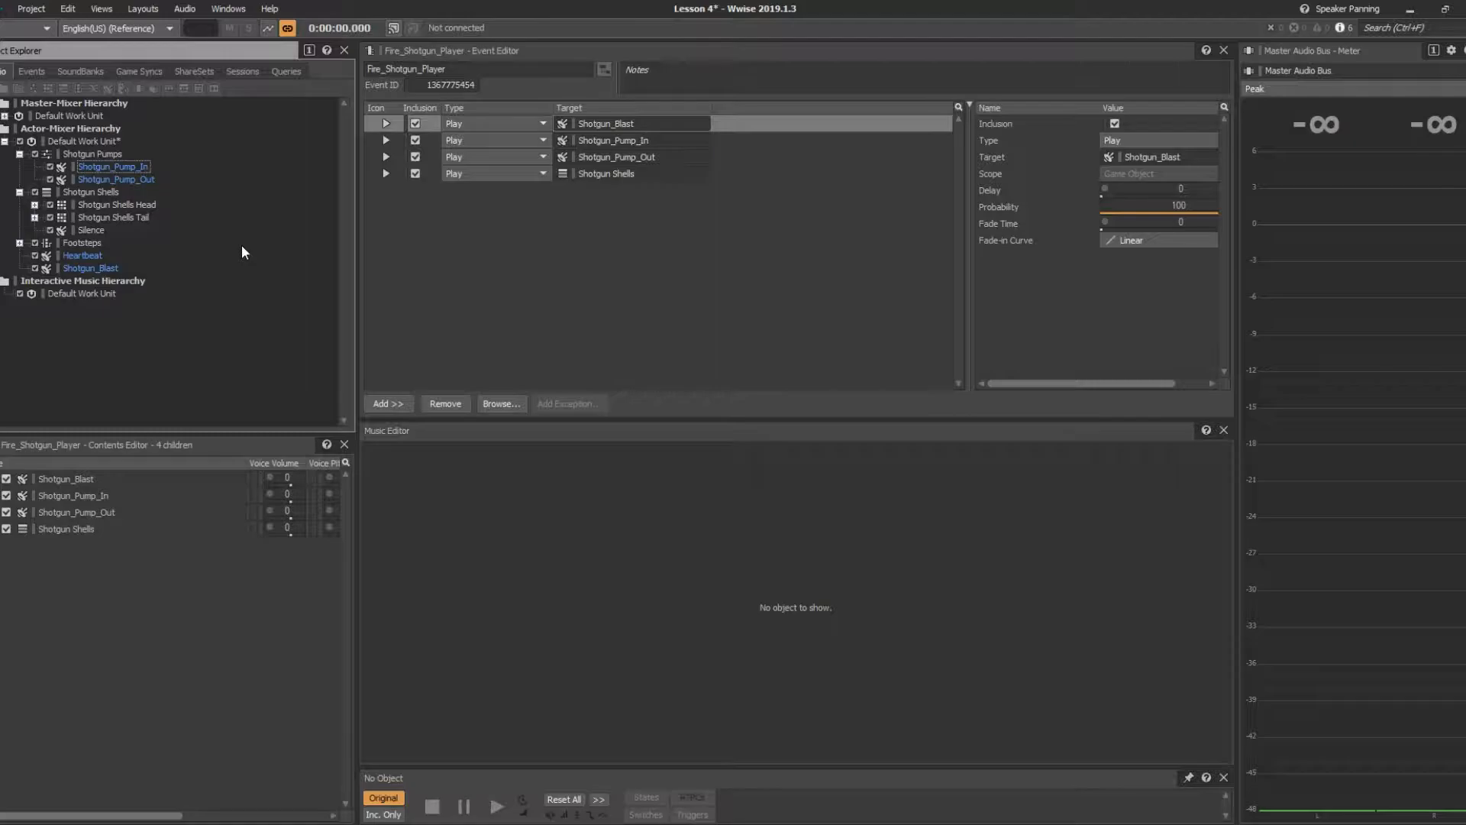
Step: Set the 3D position of the Footsteps switch container to Emitter
click(98, 245)
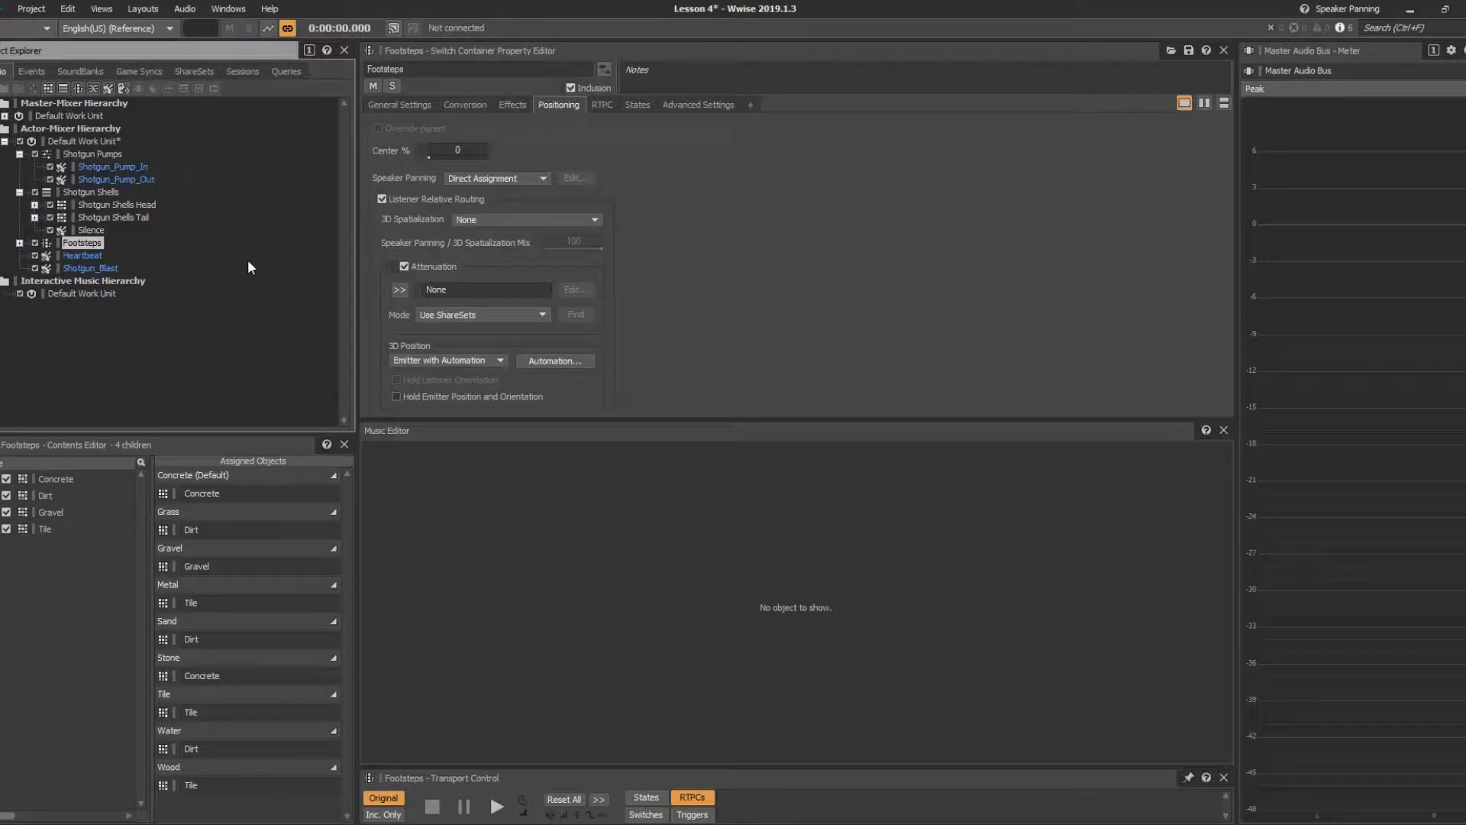
click(175, 256)
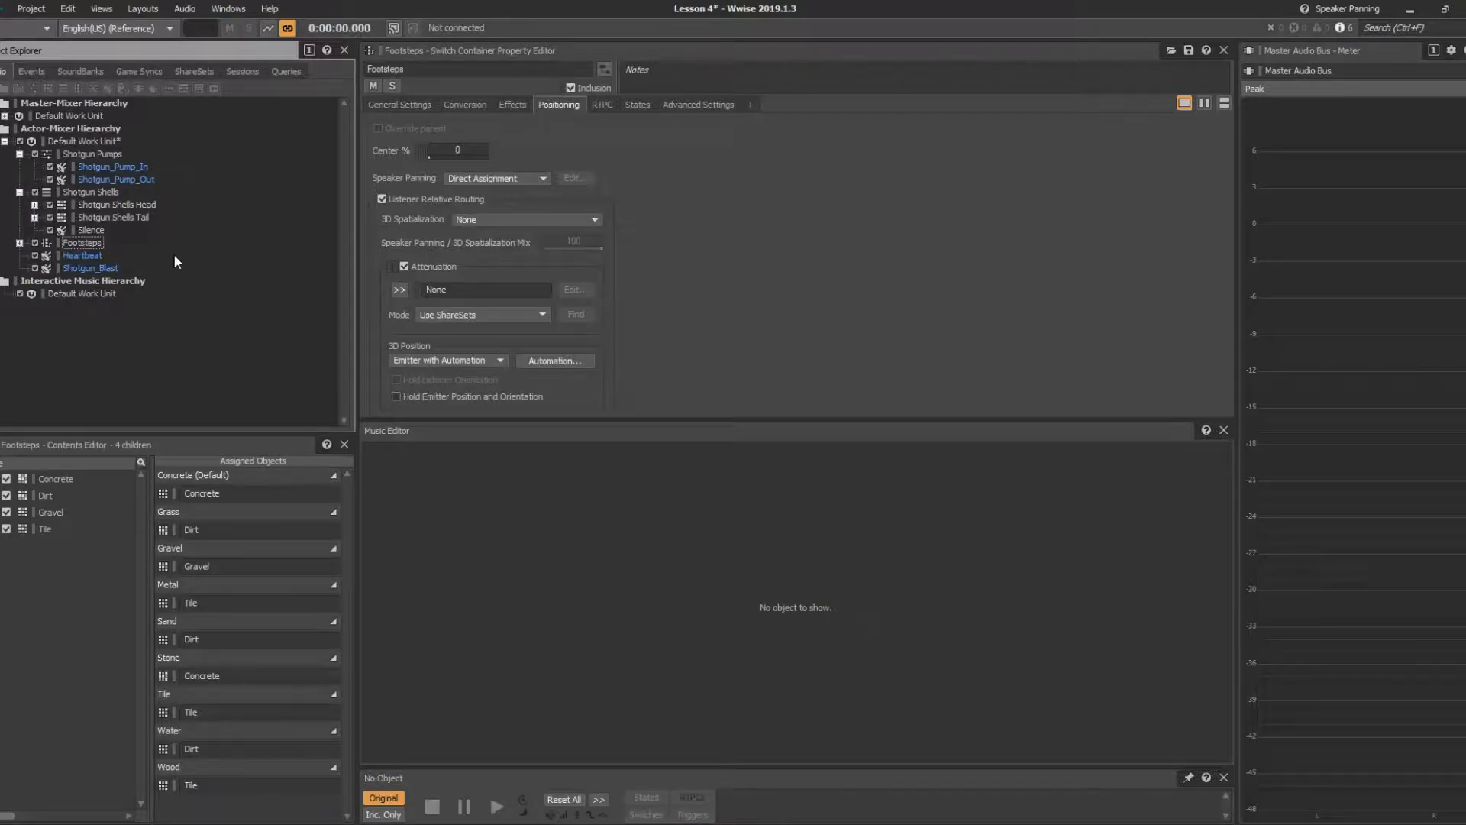
click(84, 244)
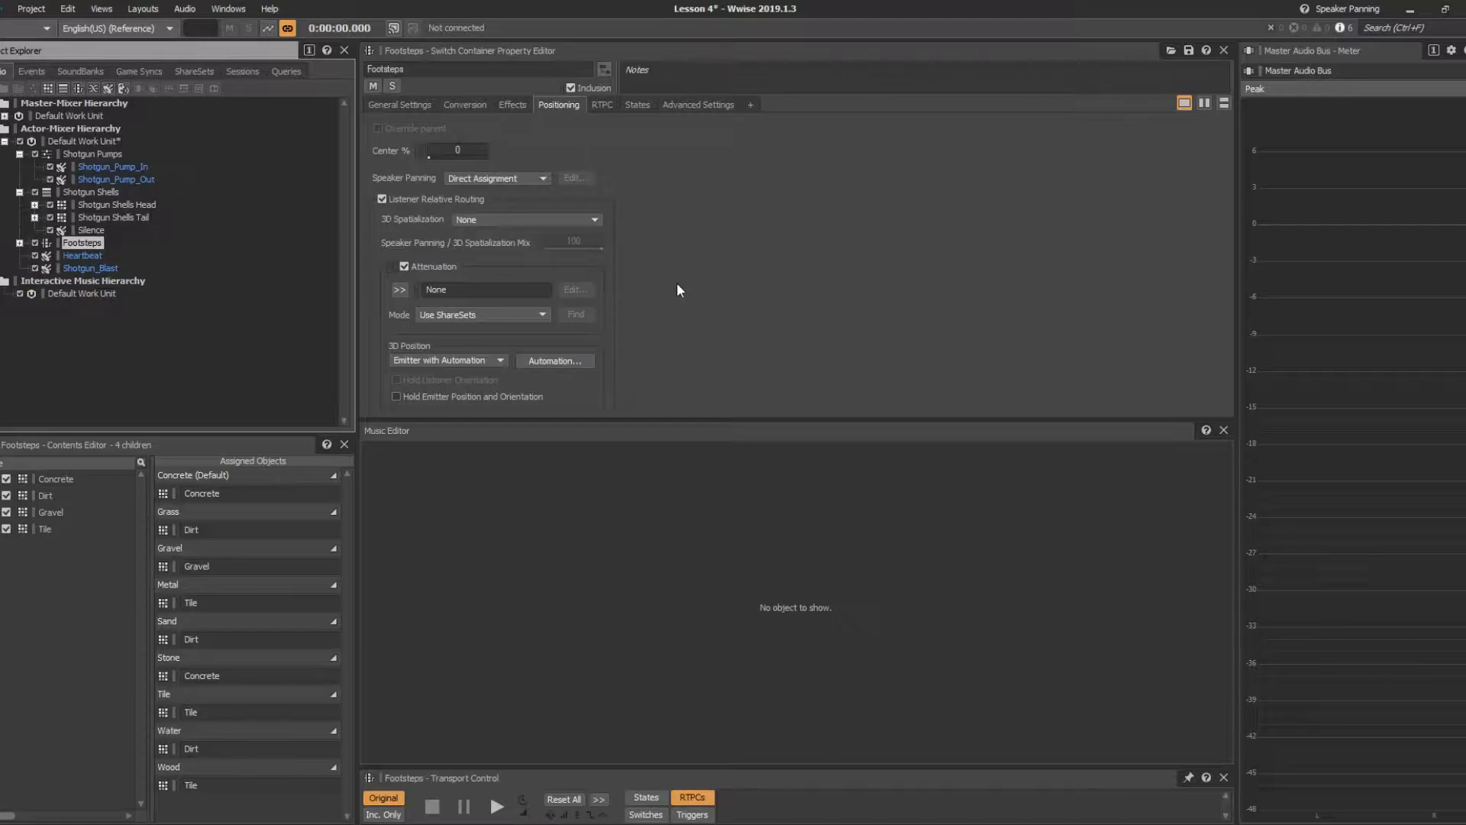
click(478, 360)
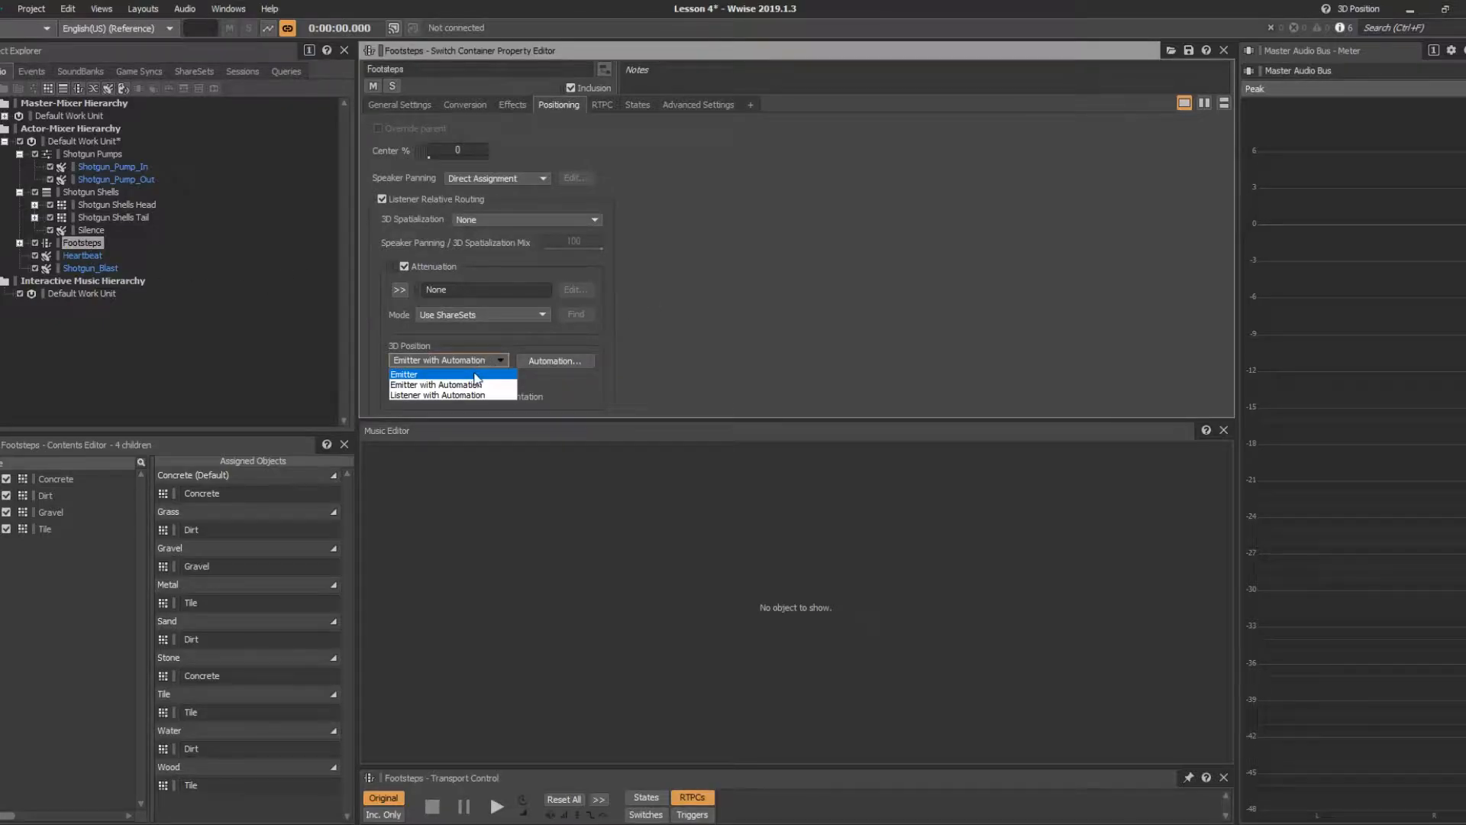
click(473, 372)
key(space)
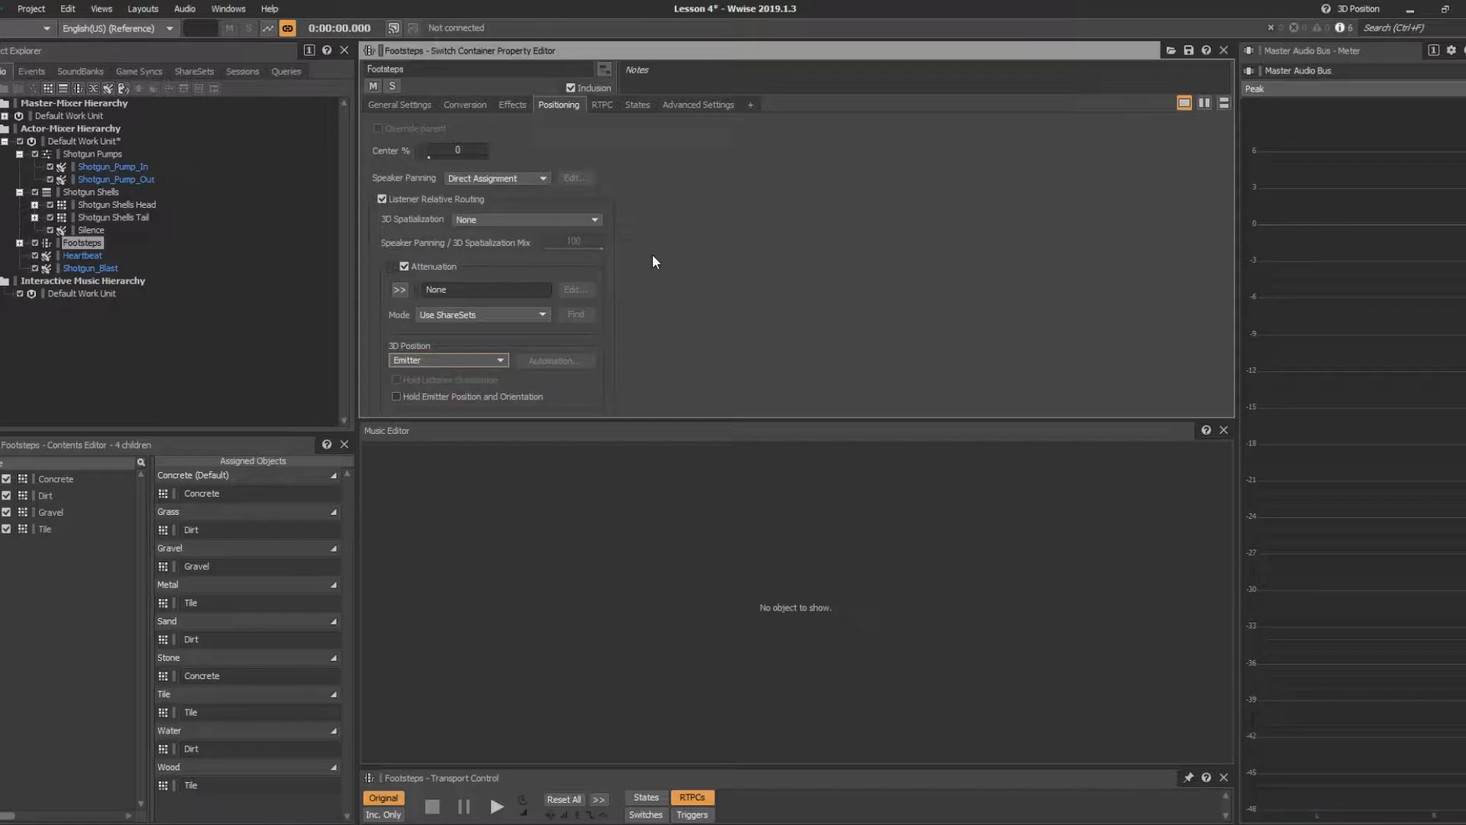
Step: Try Balance-Fade speaker panning on Footsteps, view its speaker panner, and return the panning to Direct Assignment
click(526, 178)
click(524, 199)
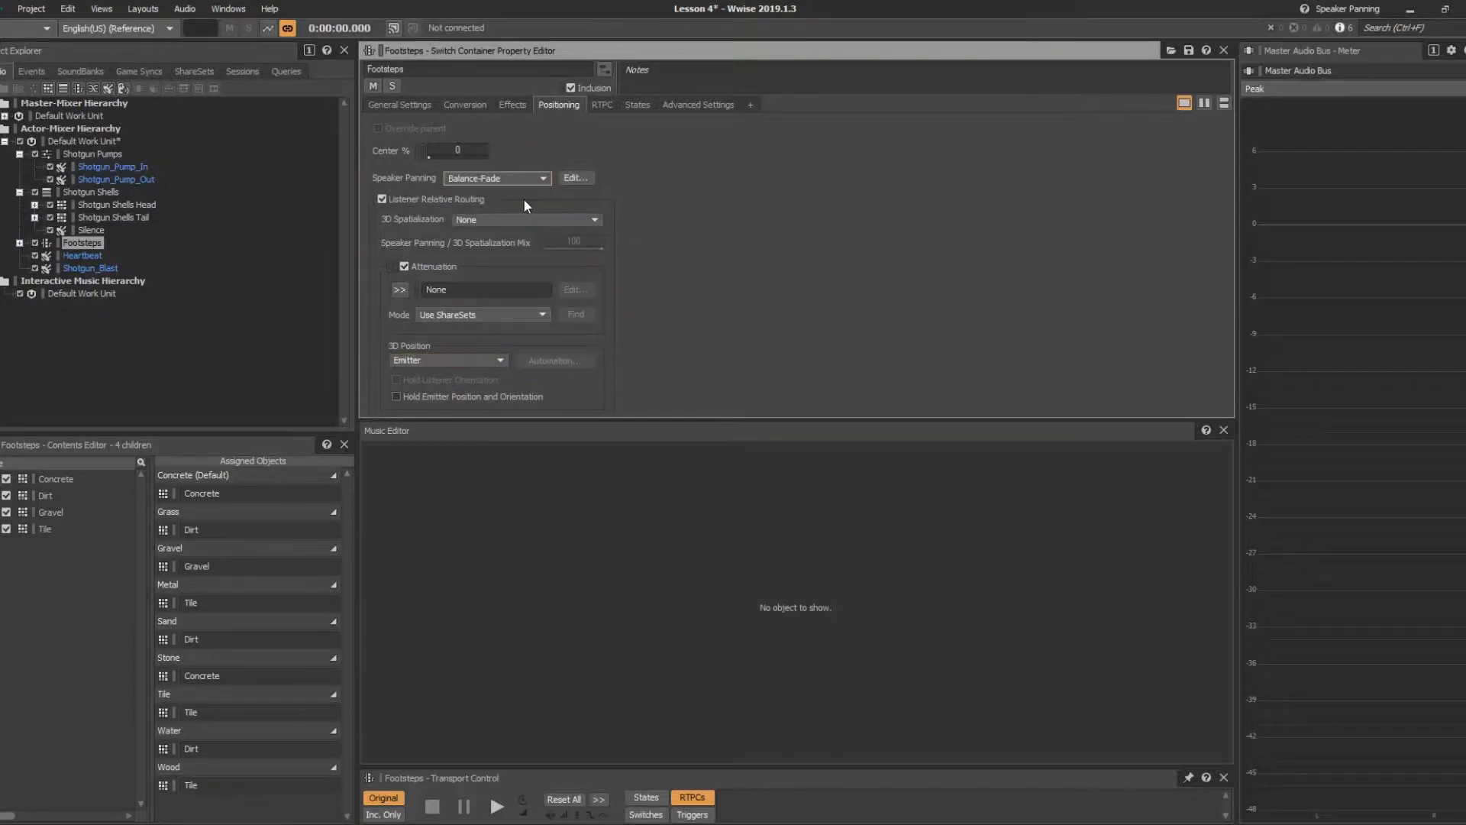
click(576, 176)
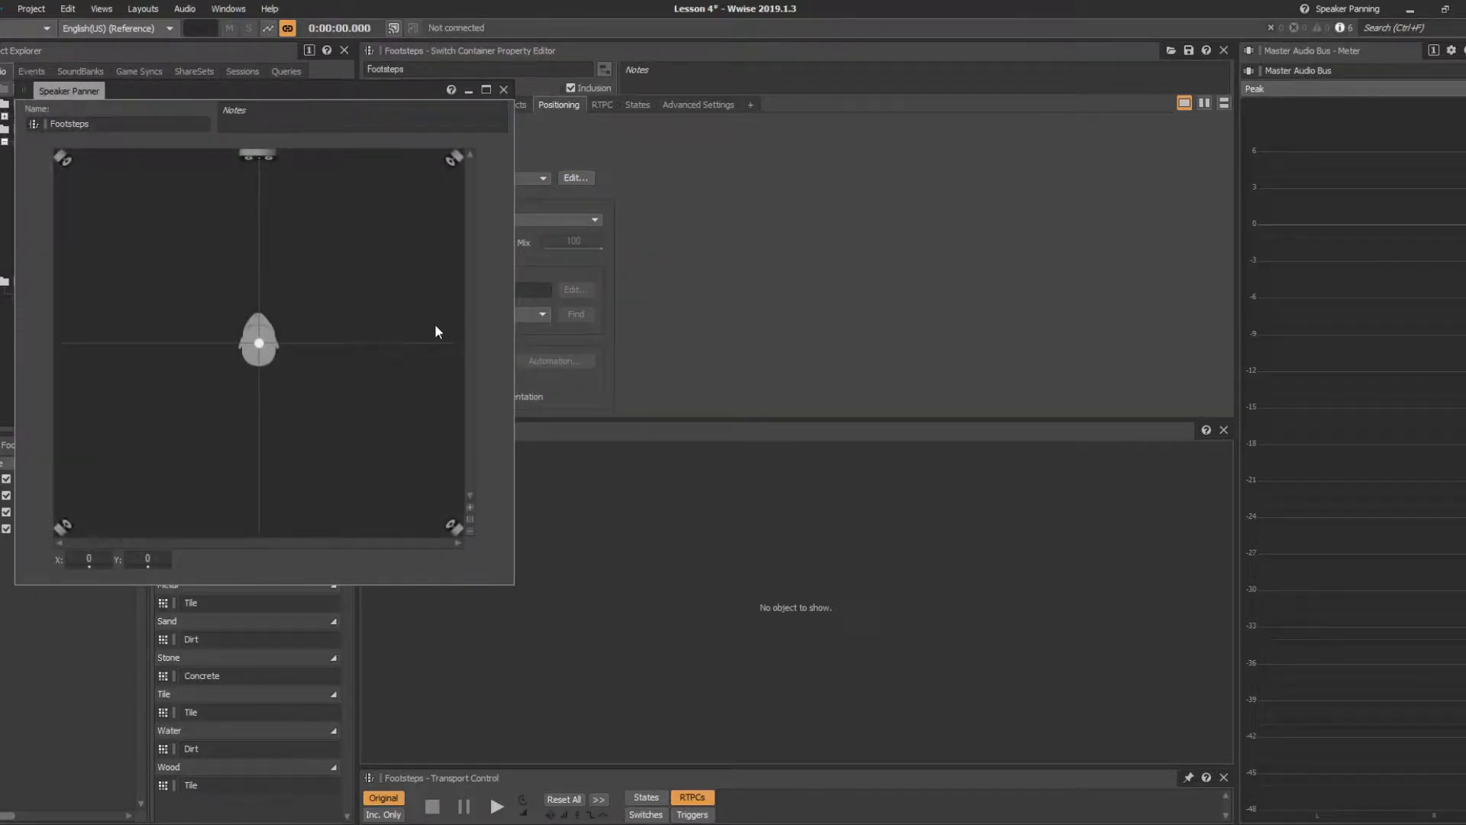
click(504, 90)
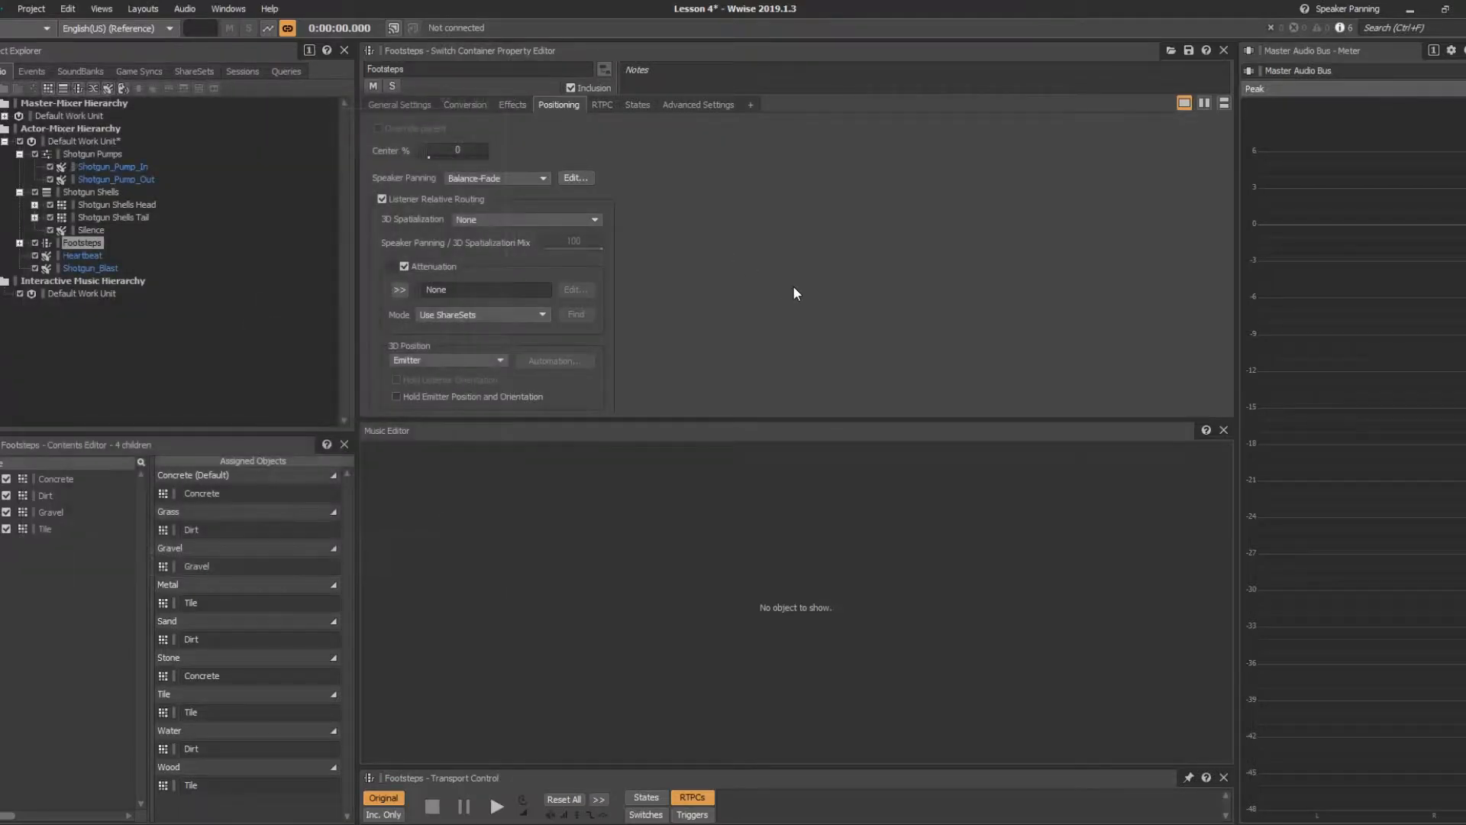
click(535, 176)
click(527, 190)
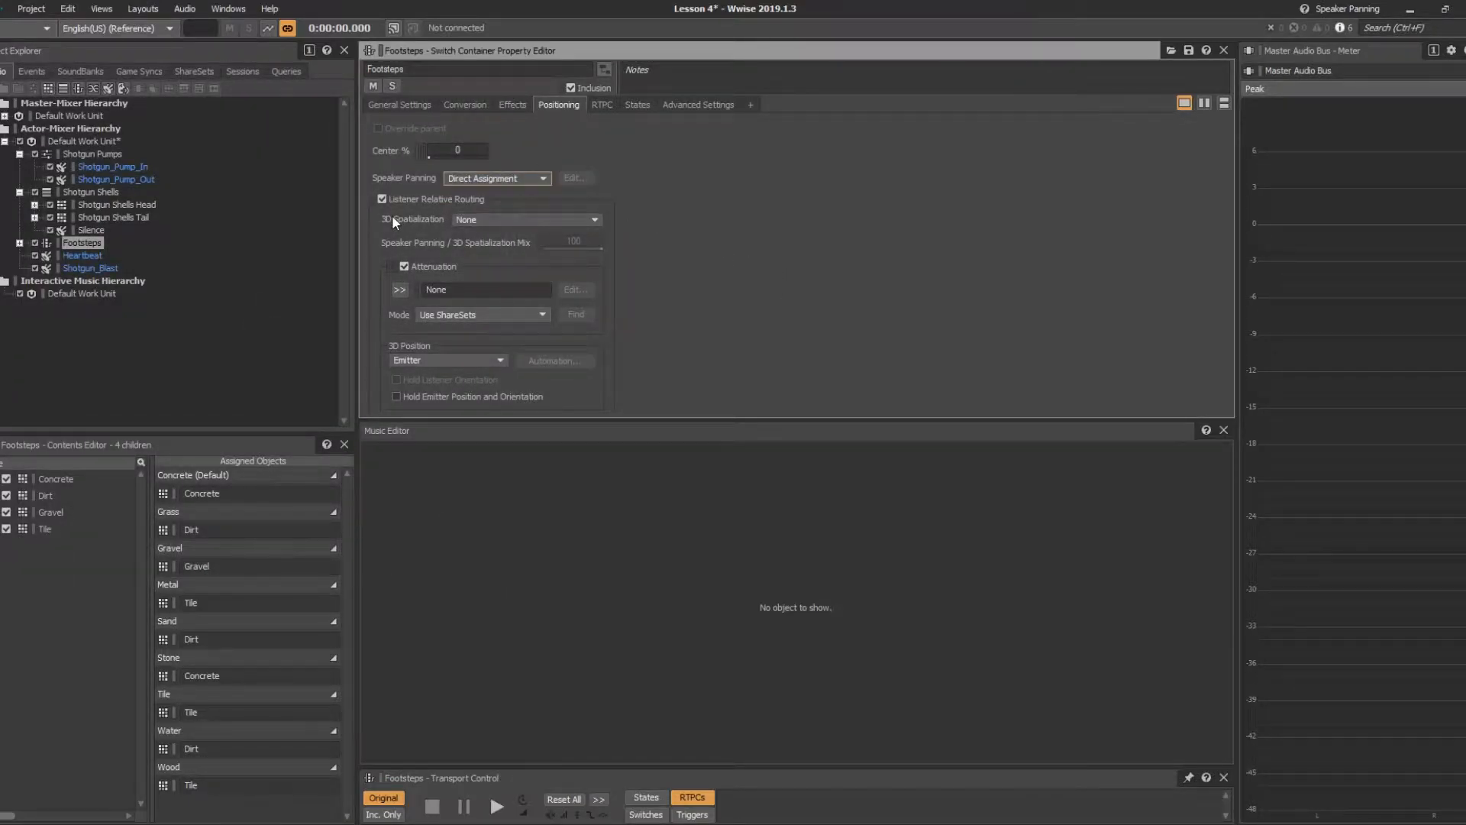
Step: Set Footsteps to Position 3D spatialization with an Emitter with Automation 3D position, and open its automation editor
click(484, 223)
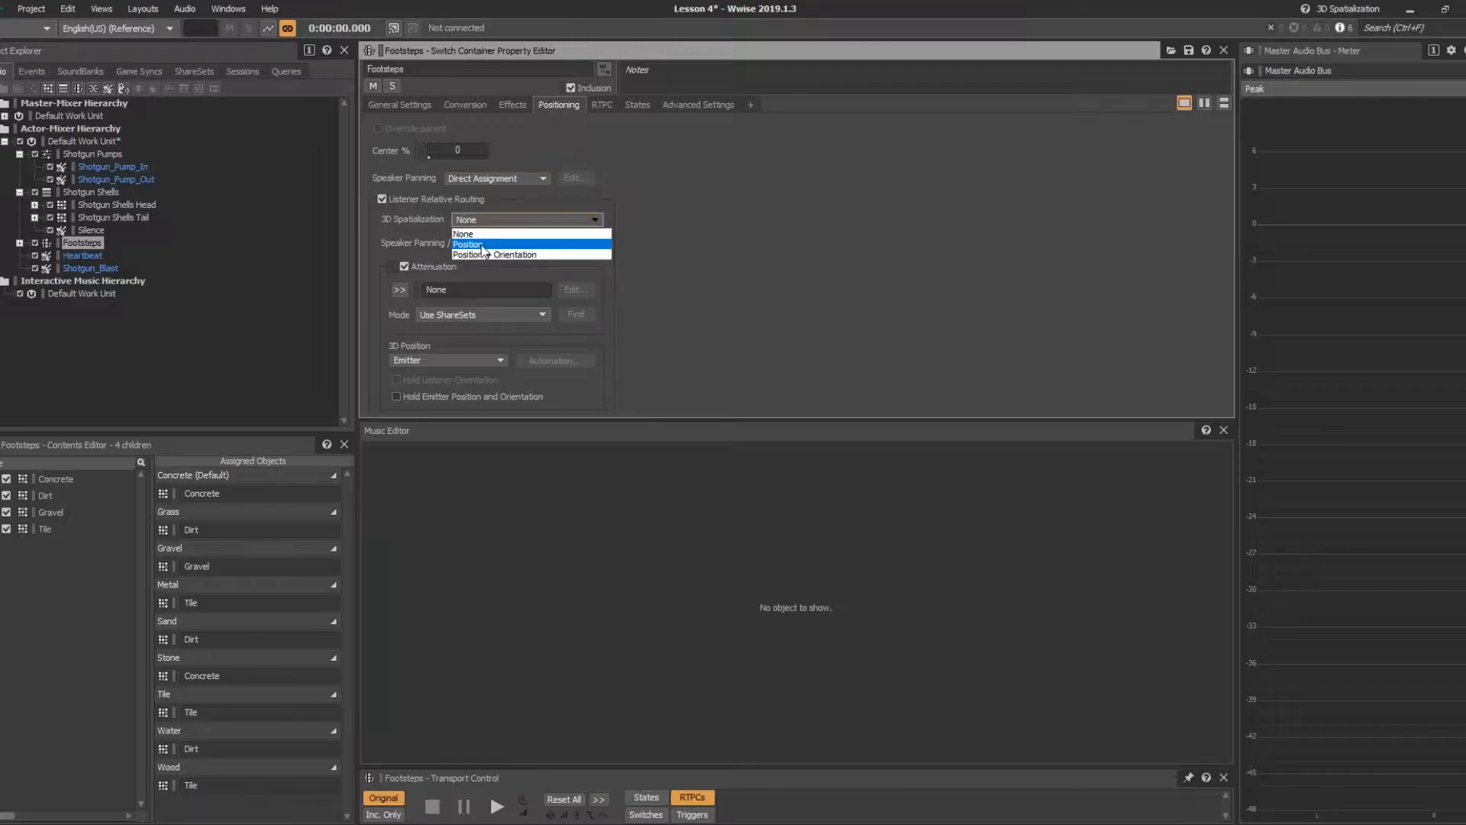
click(483, 245)
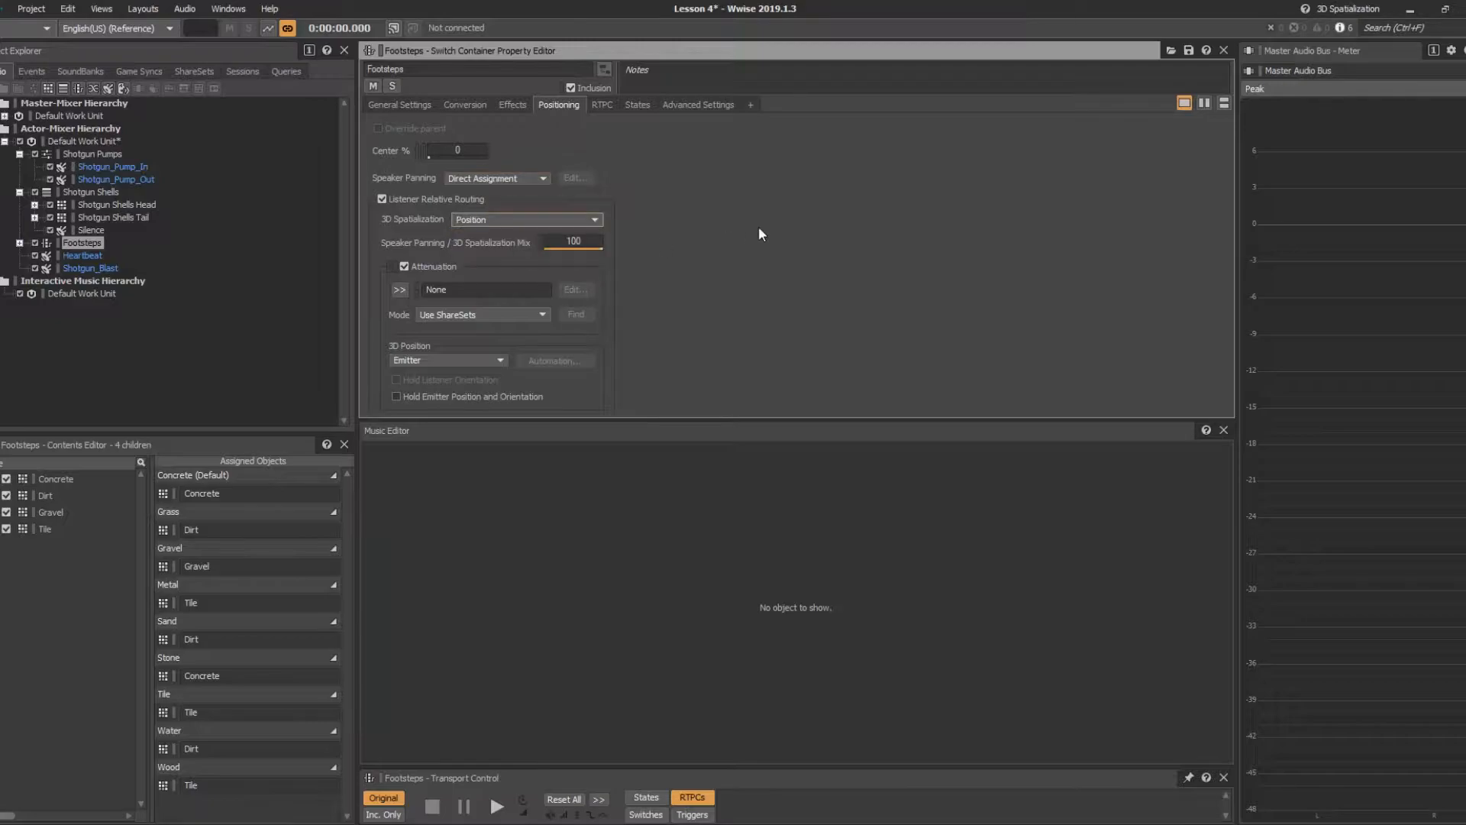
click(468, 358)
click(464, 385)
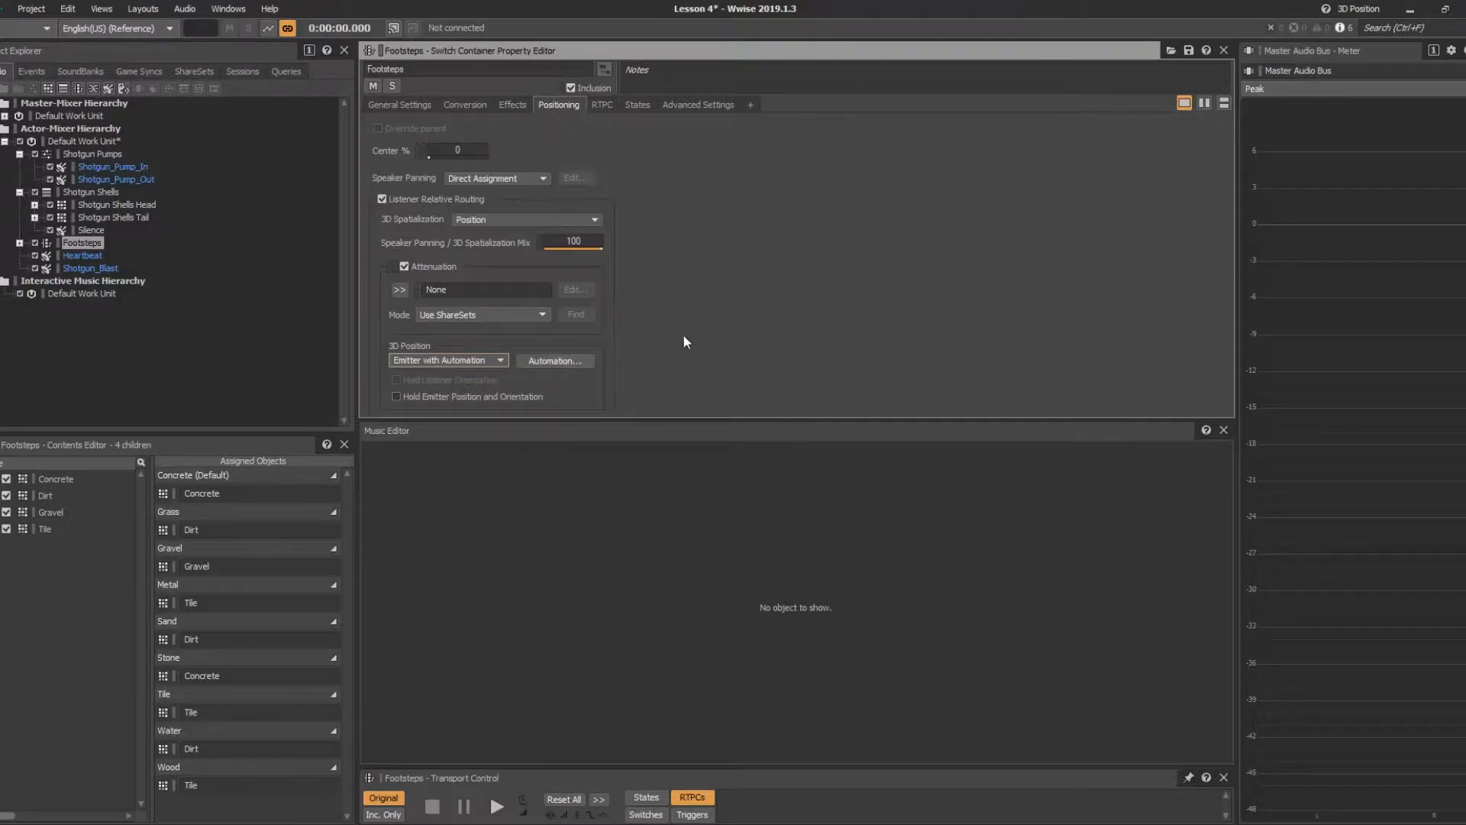
click(562, 360)
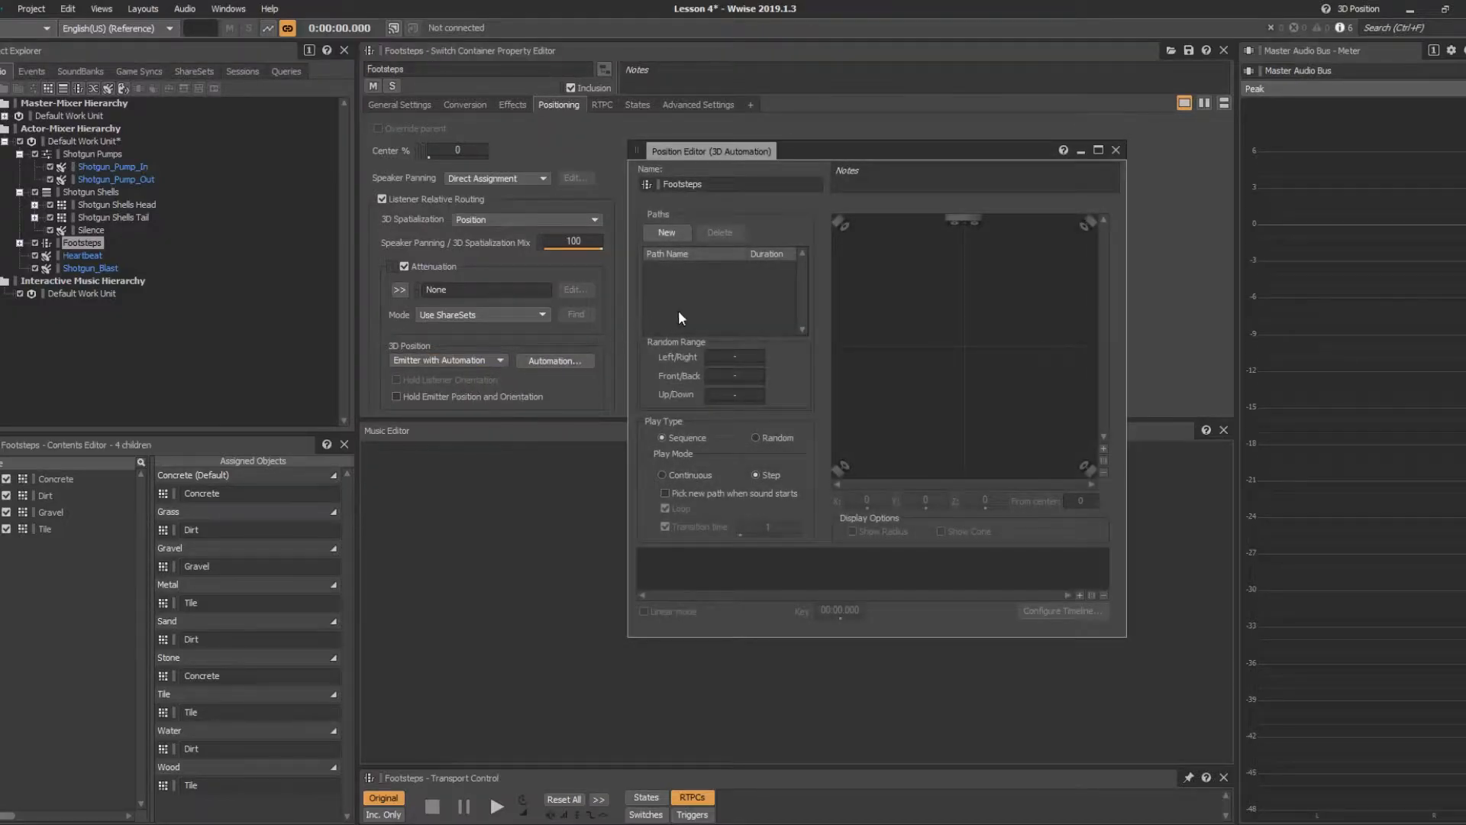
mouse_move(865, 153)
mouse_down()
mouse_move(879, 134)
mouse_move(865, 145)
mouse_up()
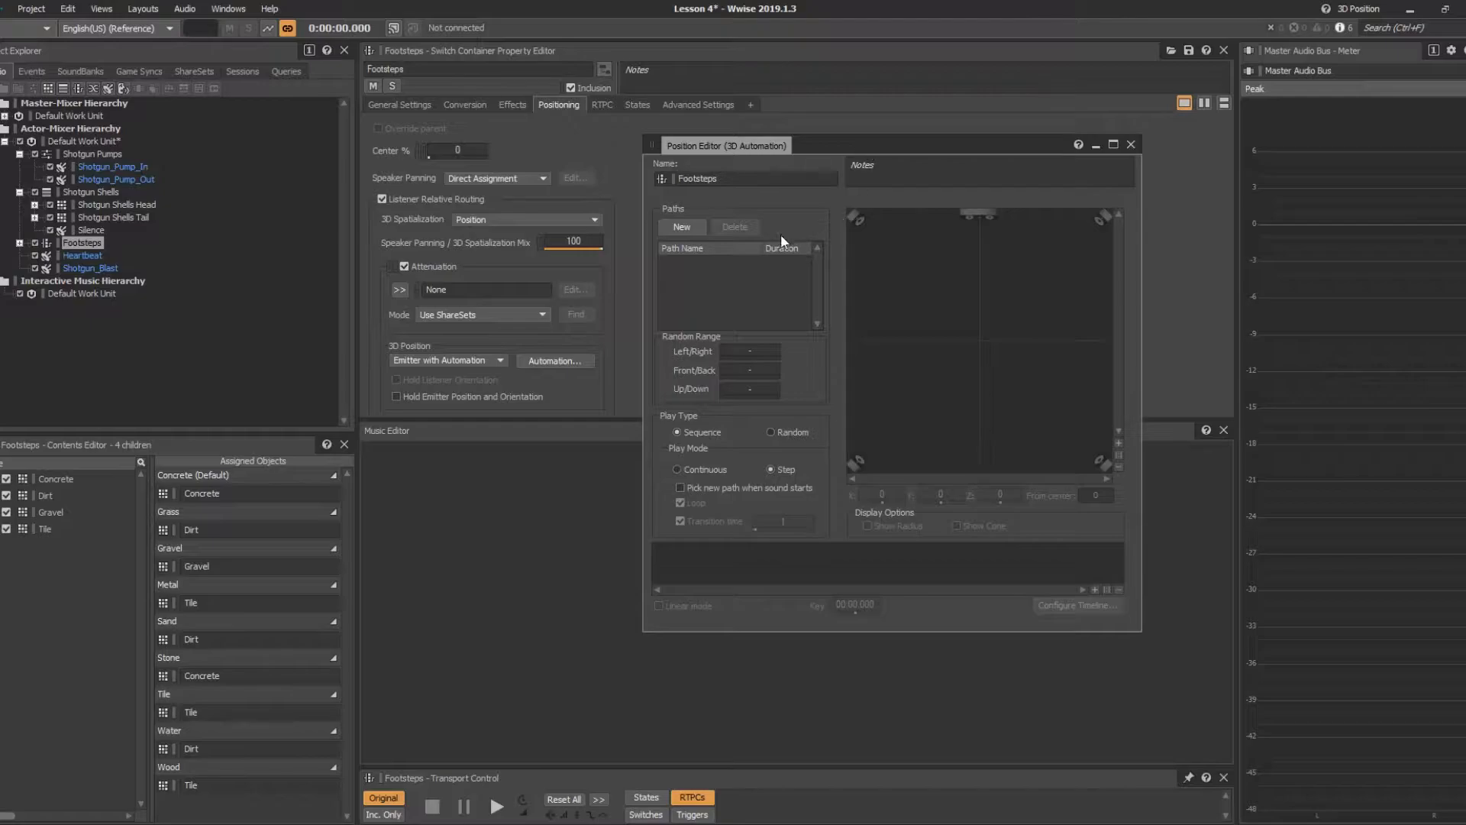
Step: Create Footsteps position paths L and R, placing L's point at about X -21, Y 51 and R's at about X 23, Y 52
click(680, 229)
click(723, 293)
click(694, 224)
text(R)
key(Return)
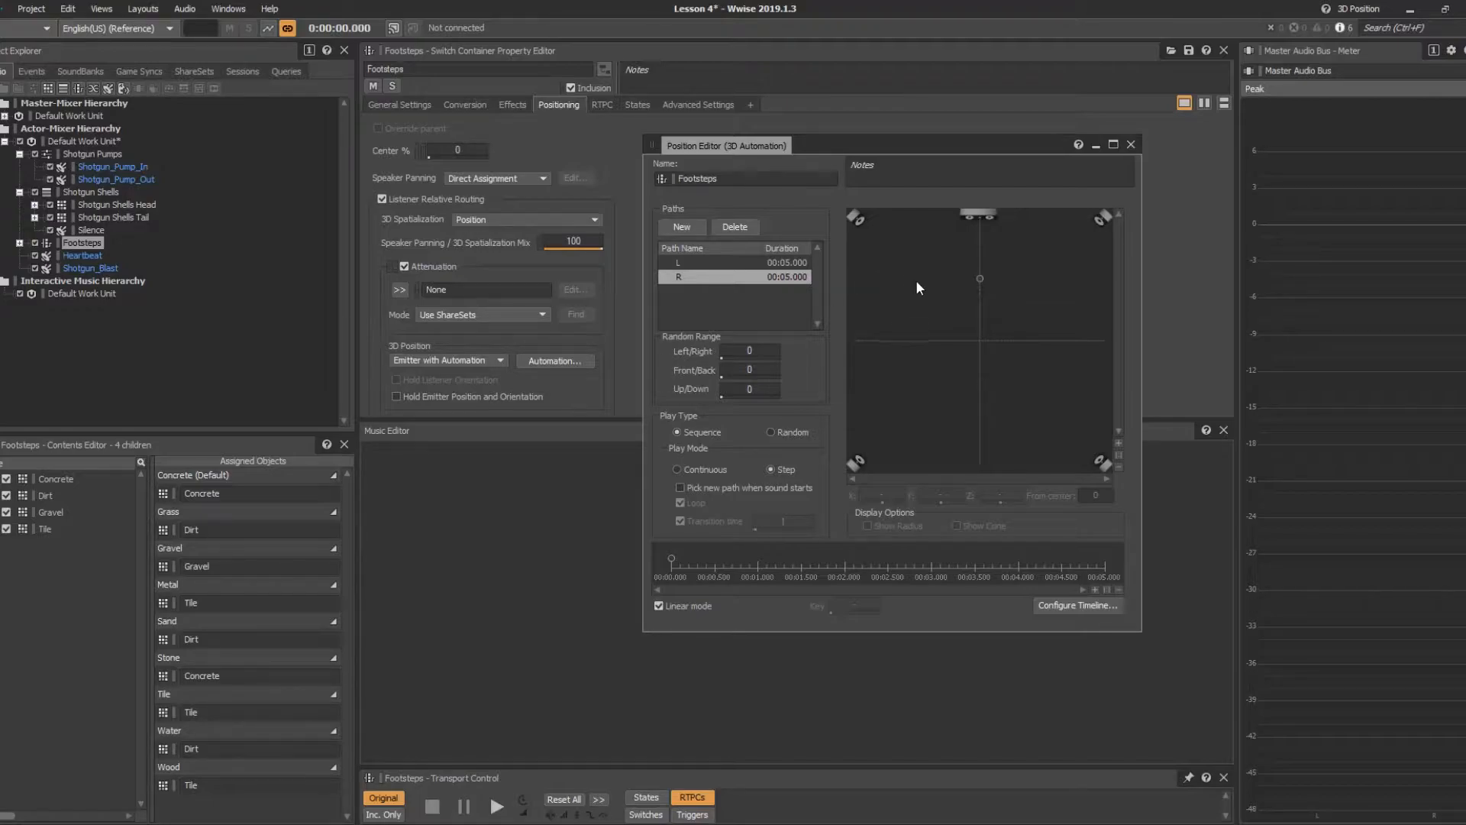
mouse_move(977, 275)
mouse_down()
mouse_move(1008, 273)
mouse_move(952, 276)
mouse_up()
click(723, 262)
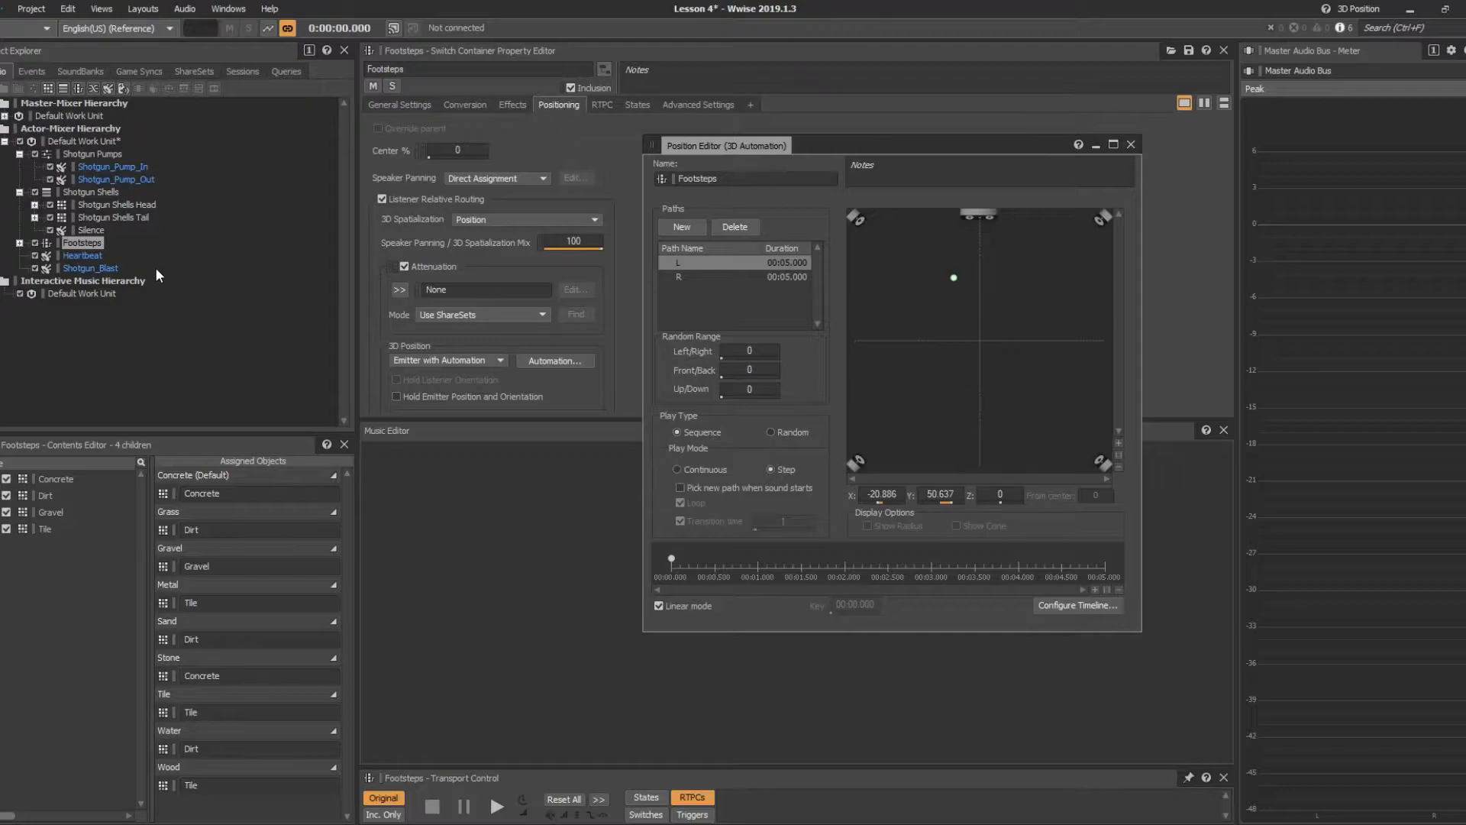
Step: Audition Footsteps repeatedly to check the alternation between the L and R paths, and close the position editor
click(84, 244)
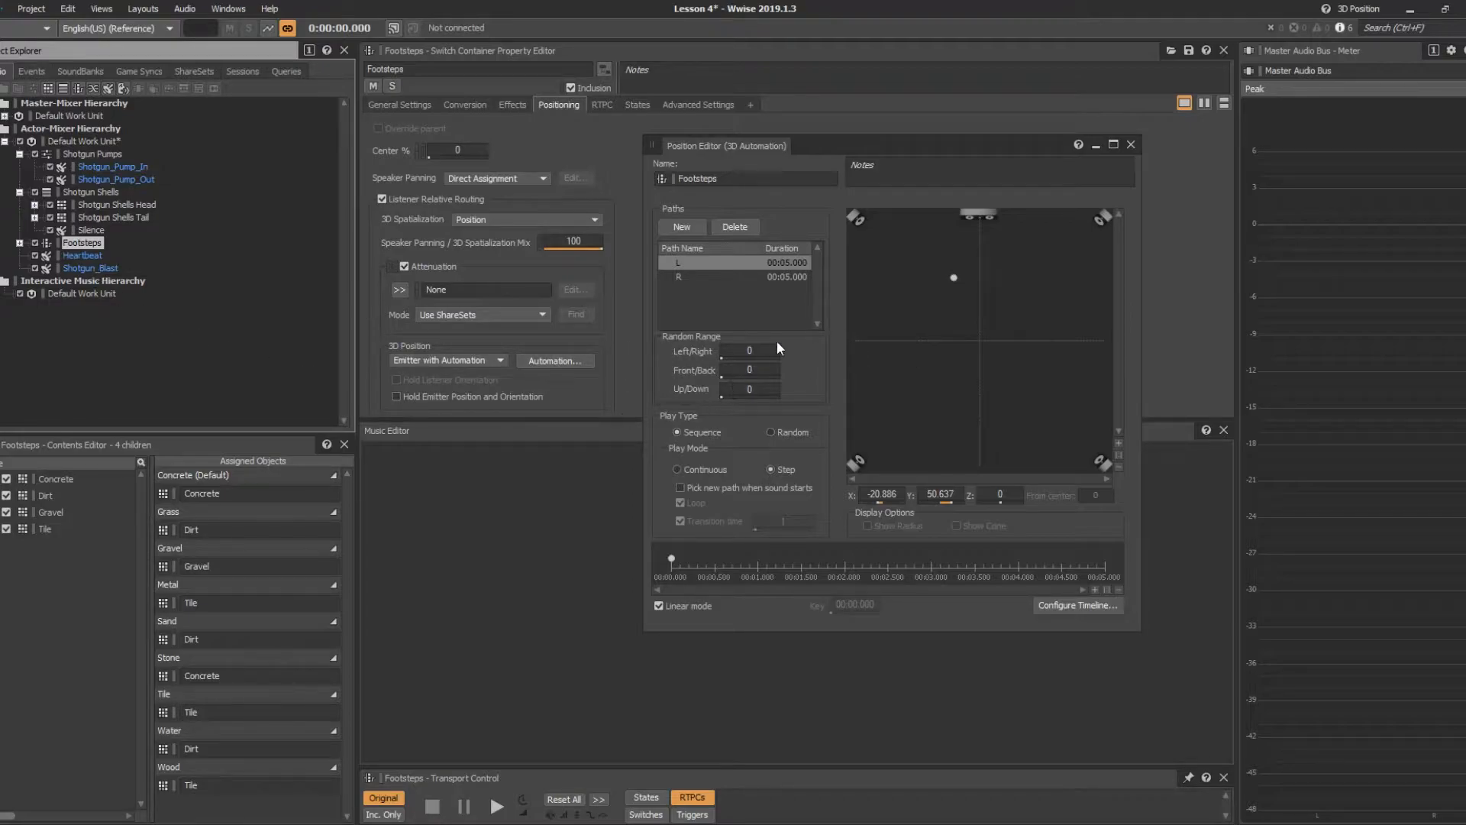
key(space)
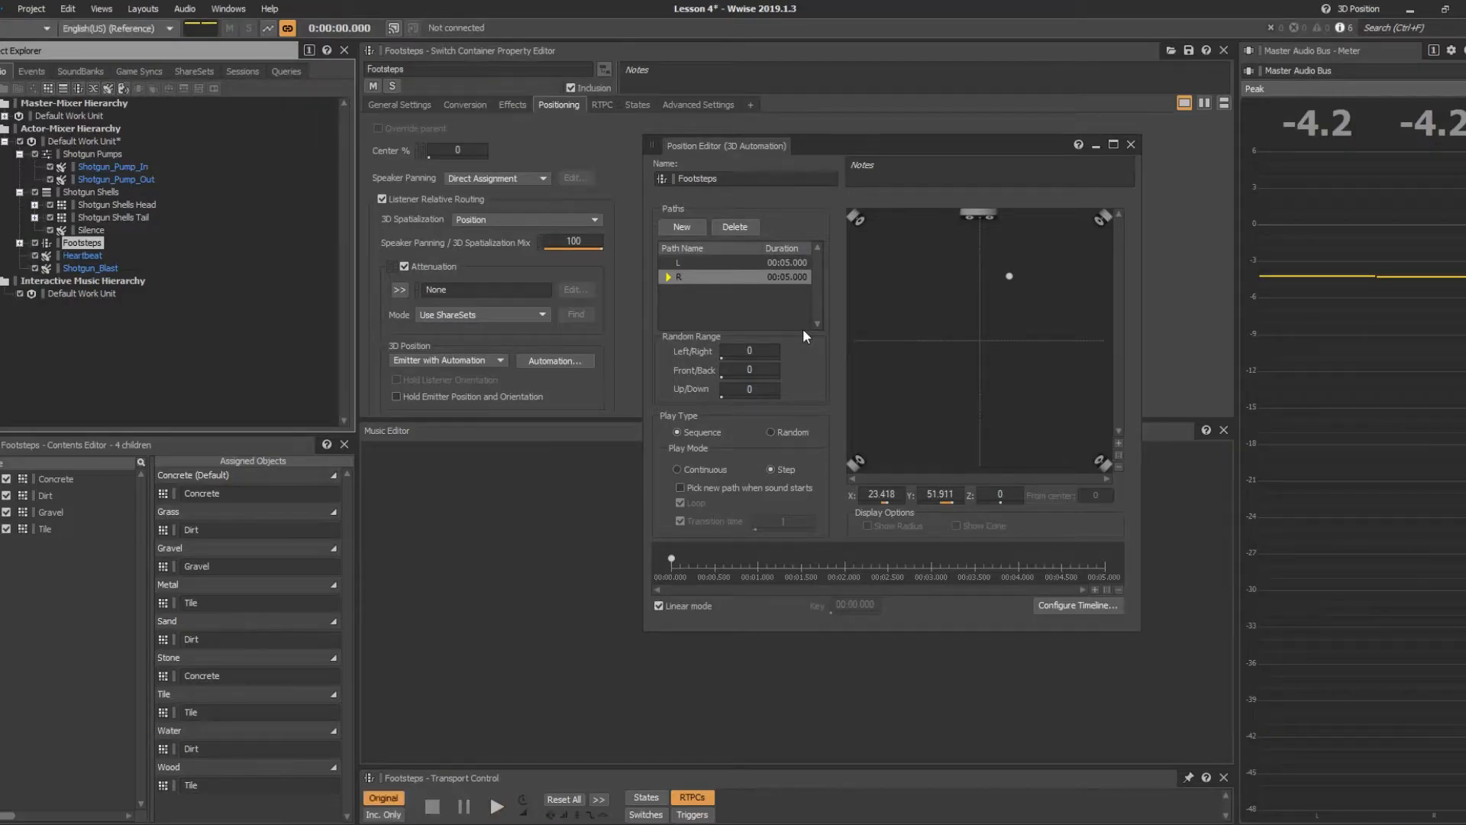
key(space)
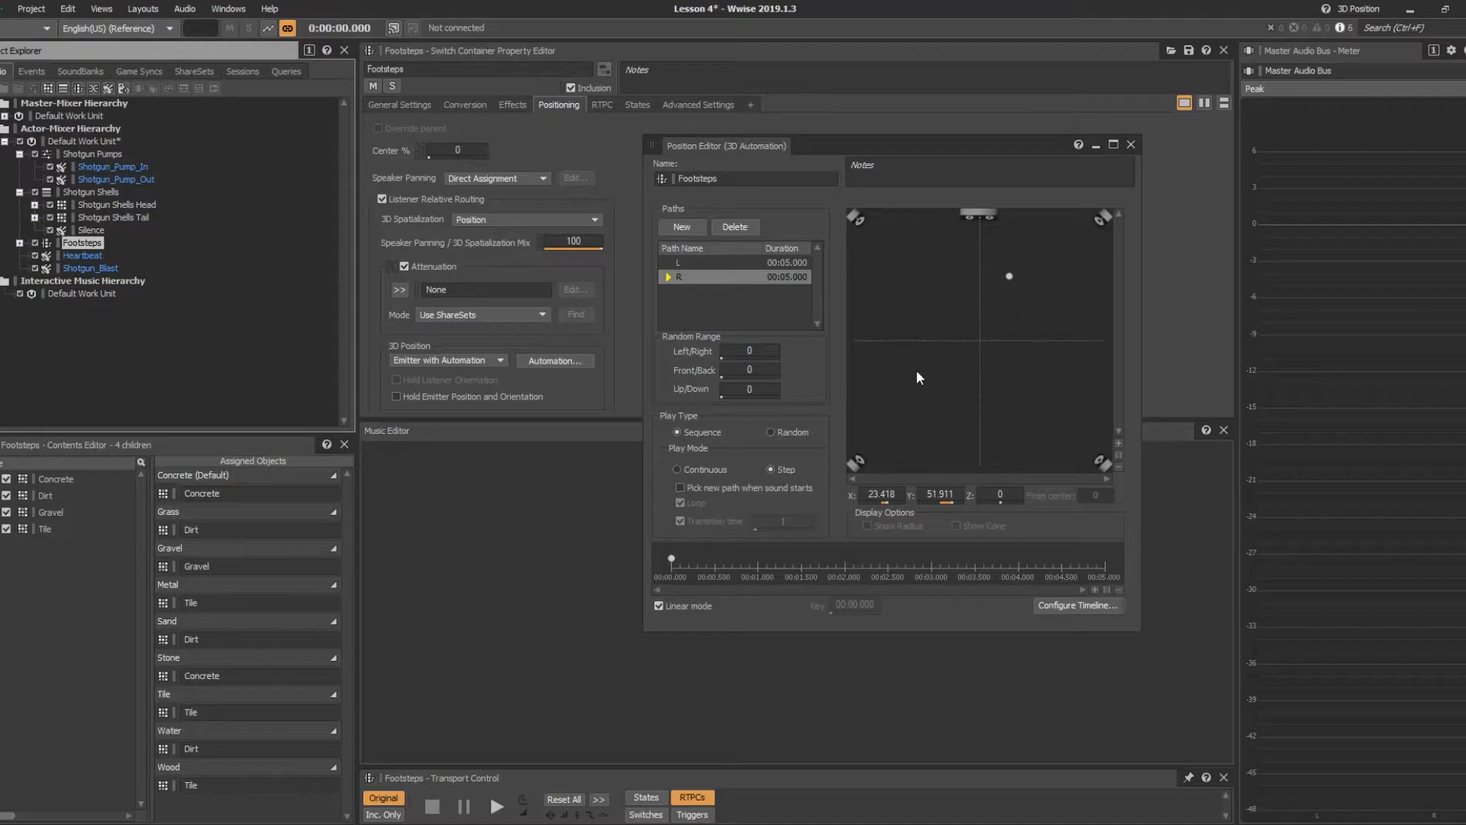
key(space)
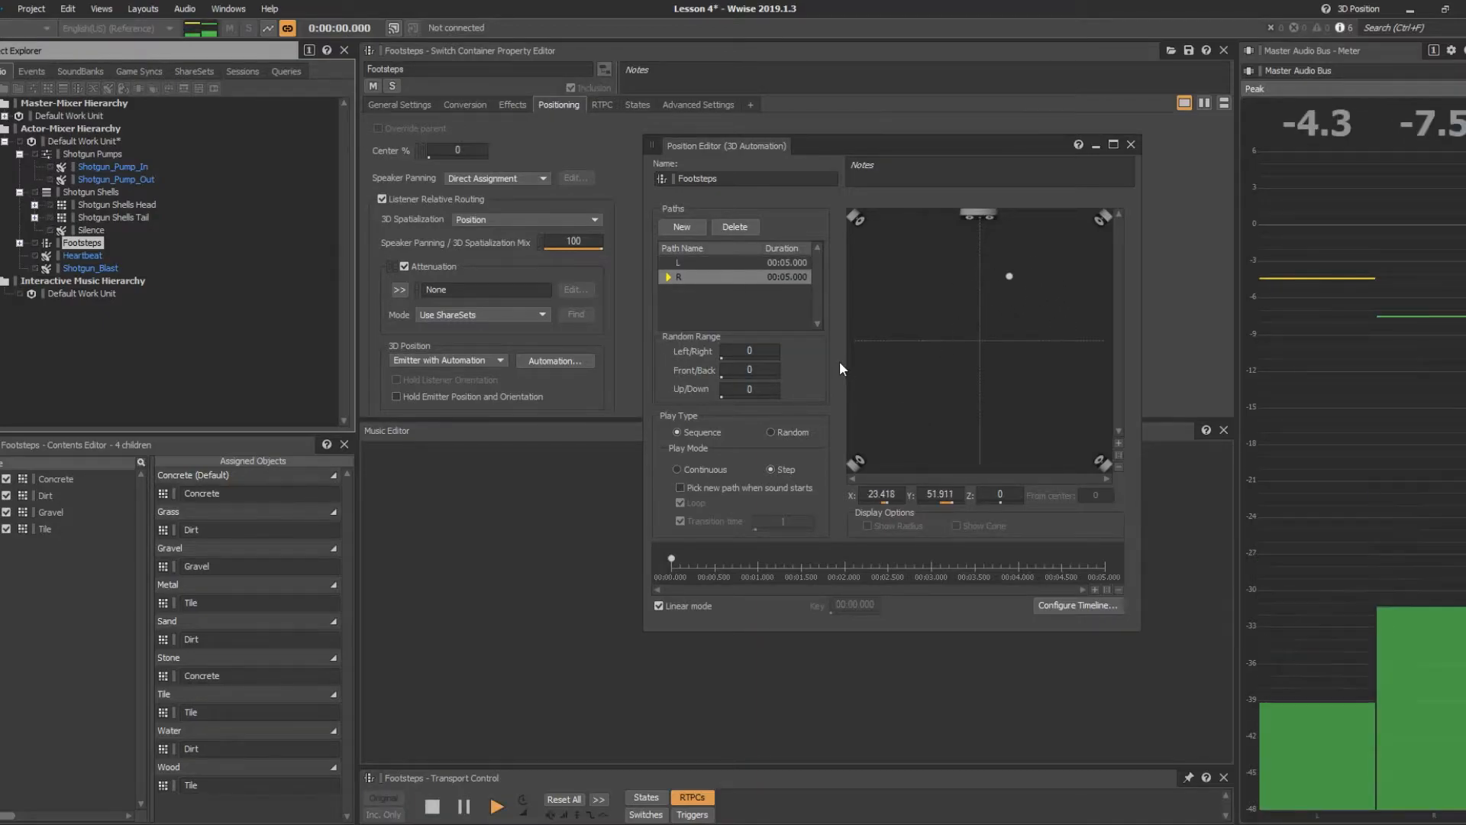
click(751, 308)
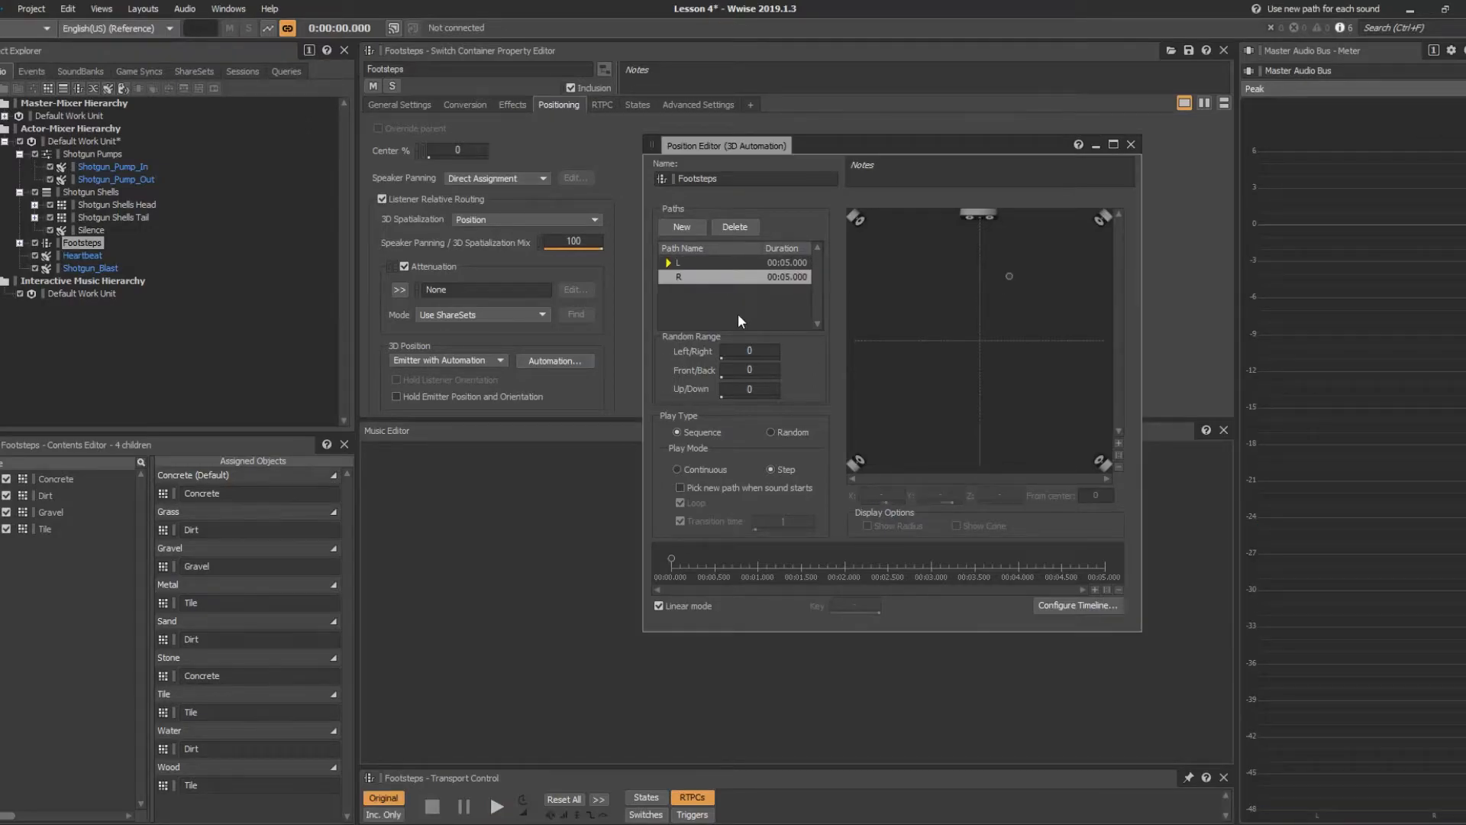
click(1129, 145)
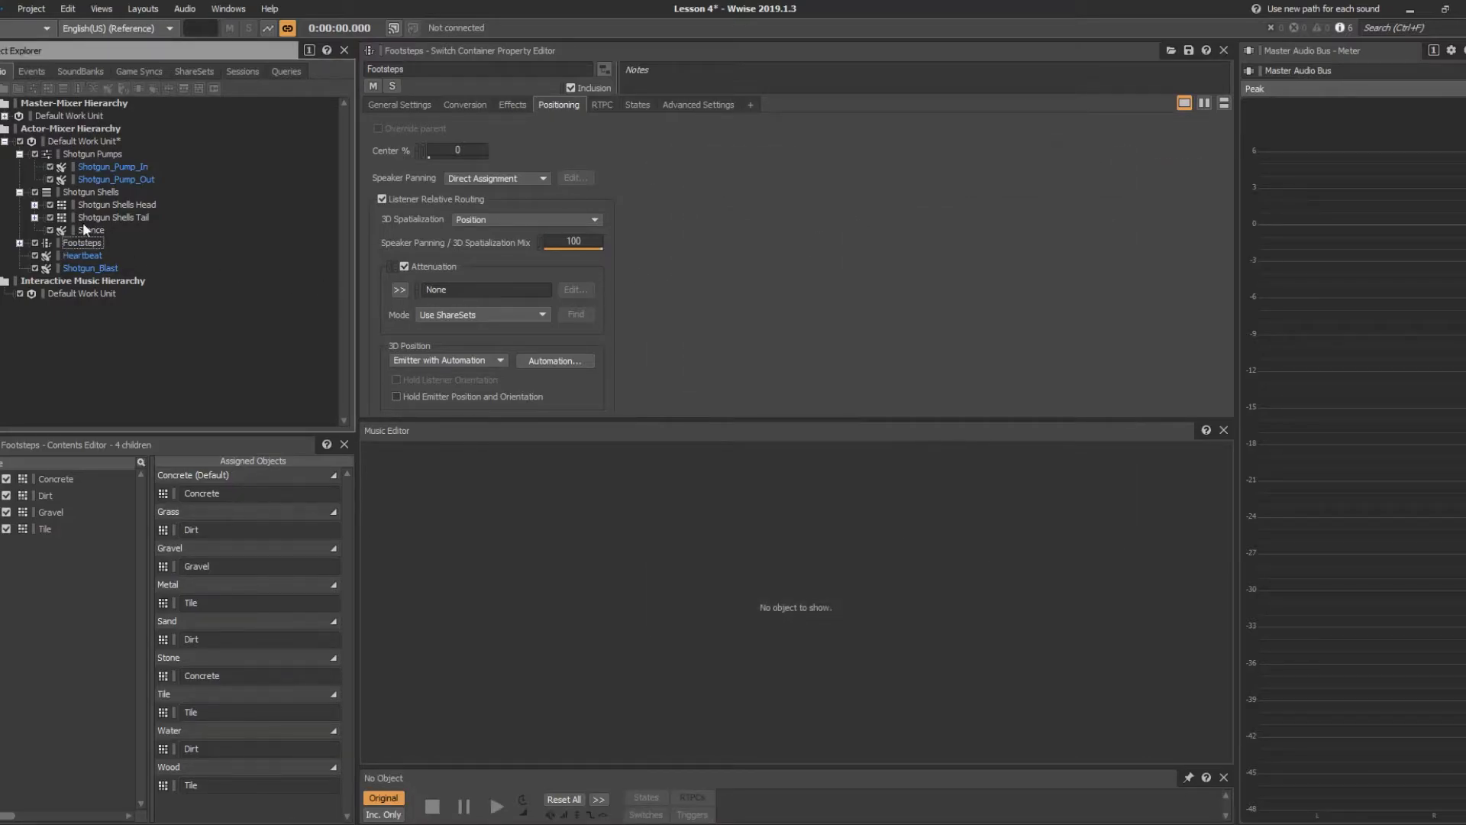
Step: Audition the Fire_Shotgun_Player event and the Footsteps container to compare the finished positioning
click(31, 71)
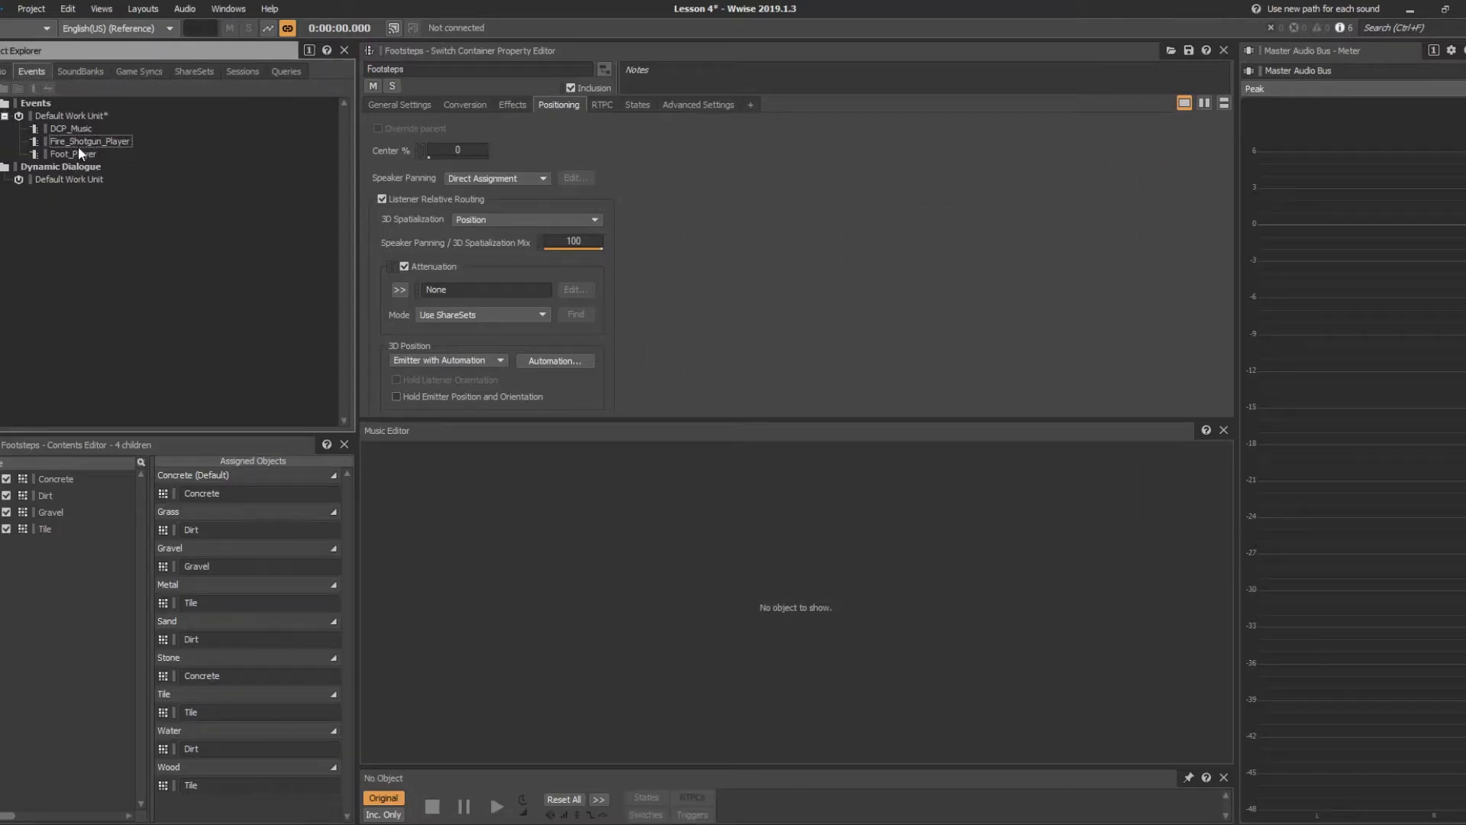
click(84, 142)
key(space)
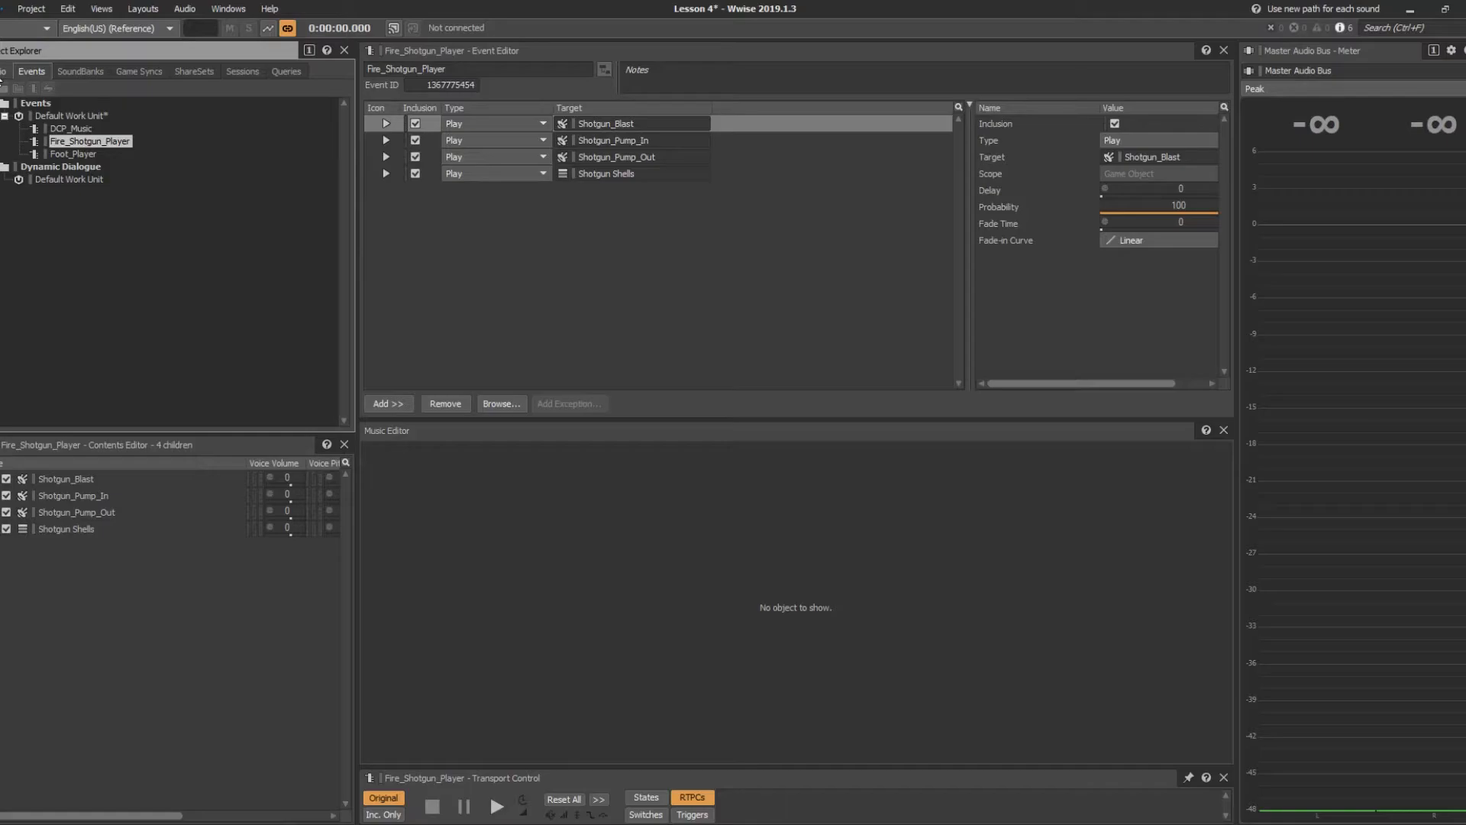
click(2, 72)
click(95, 241)
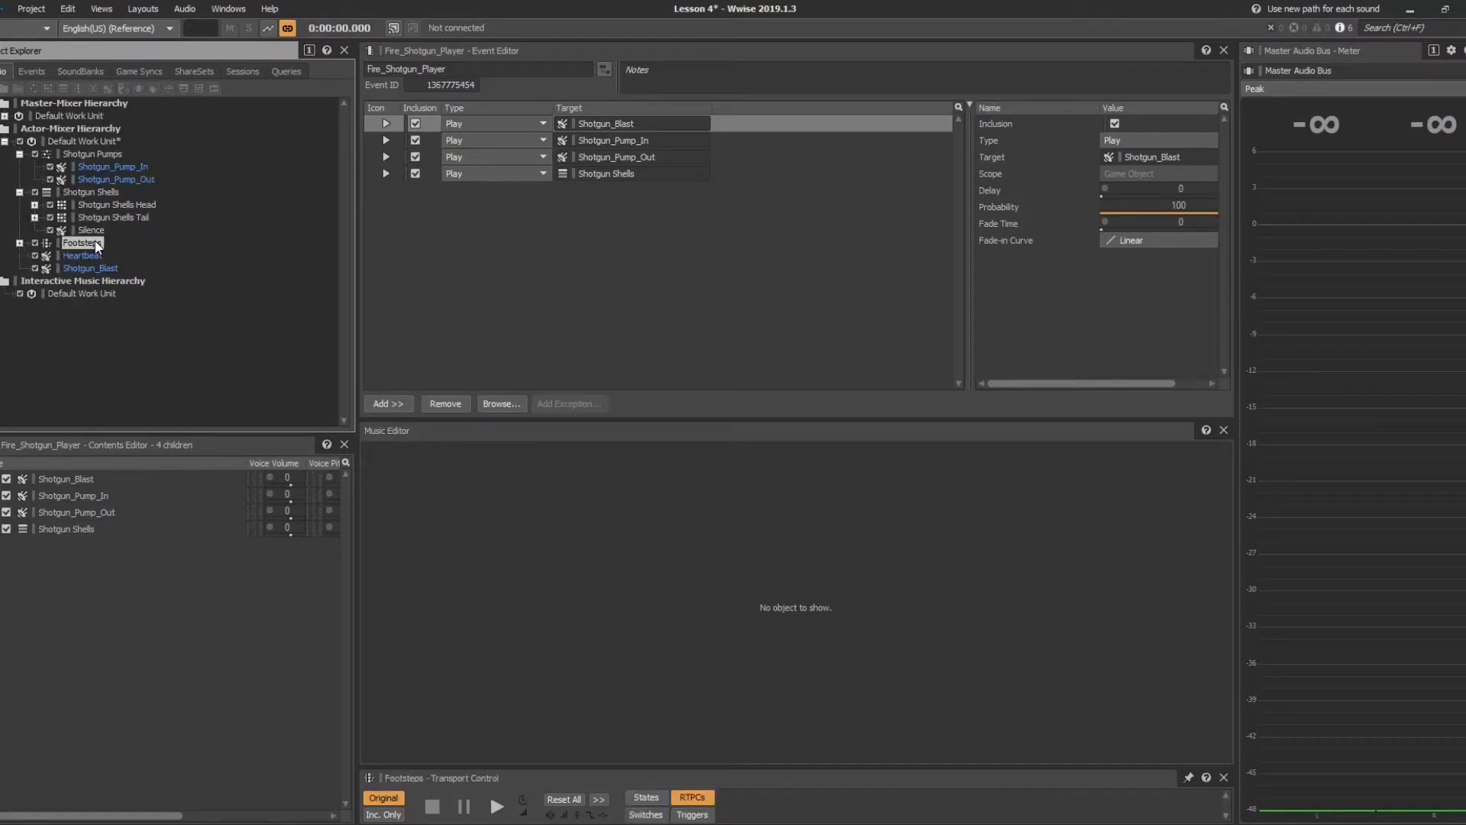
key(space)
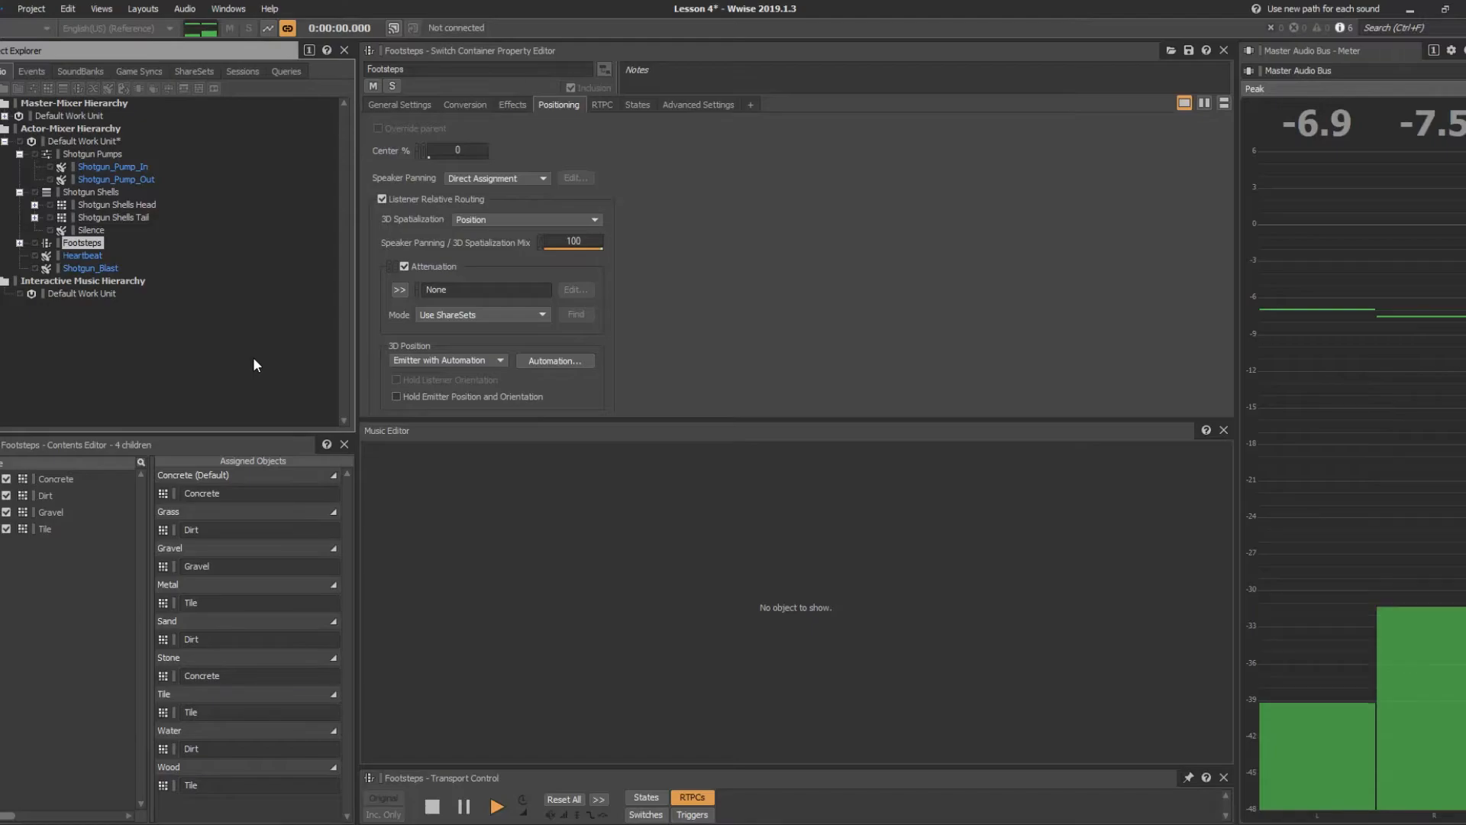